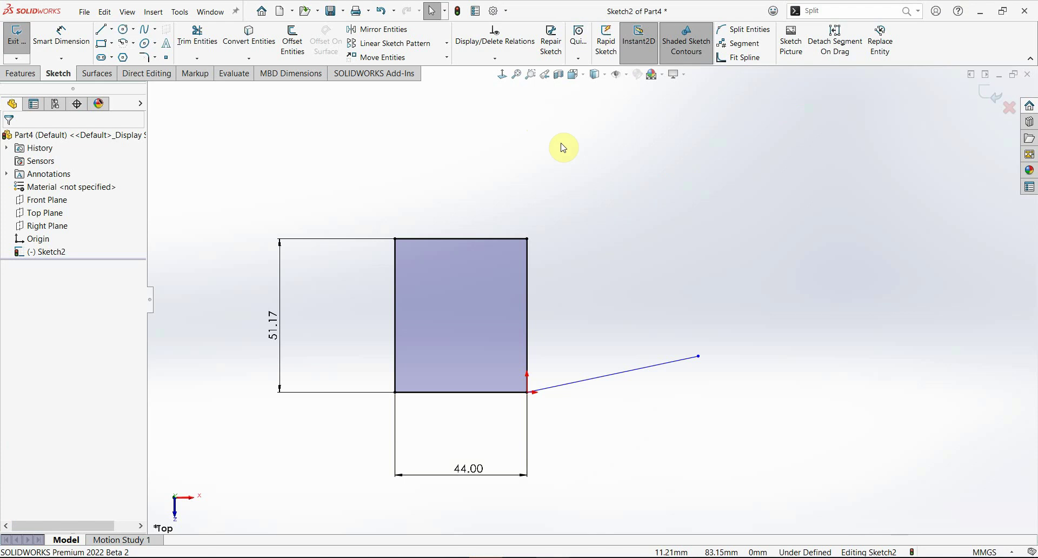
Turn on Instant2D and drag the 51.17 height dimension down to 48.02.
{"action": "left_click", "coordinate": [643, 43]}
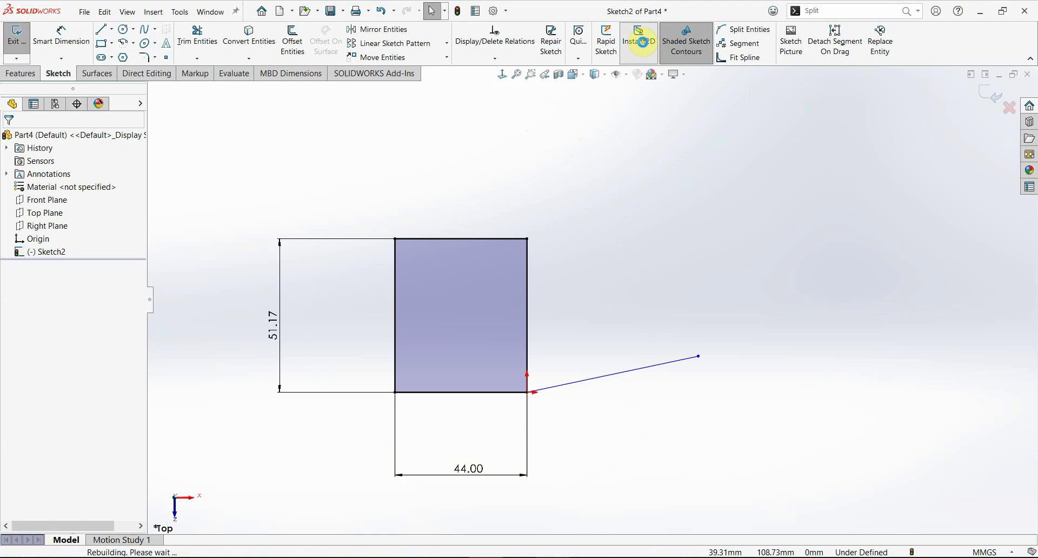
{"action": "left_click", "coordinate": [641, 43]}
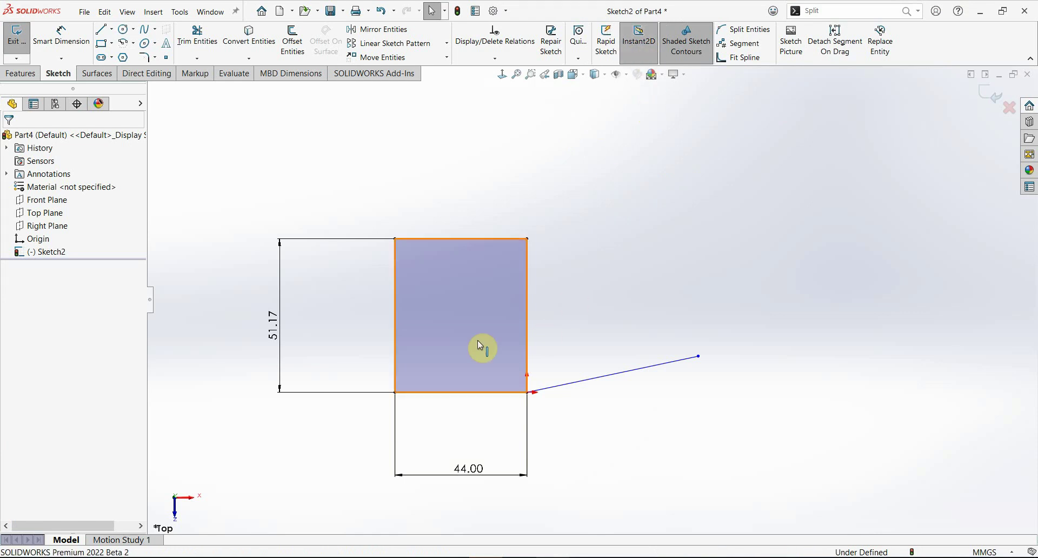
{"action": "left_click_drag", "start_coordinate": [279, 301], "coordinate": [319, 303]}
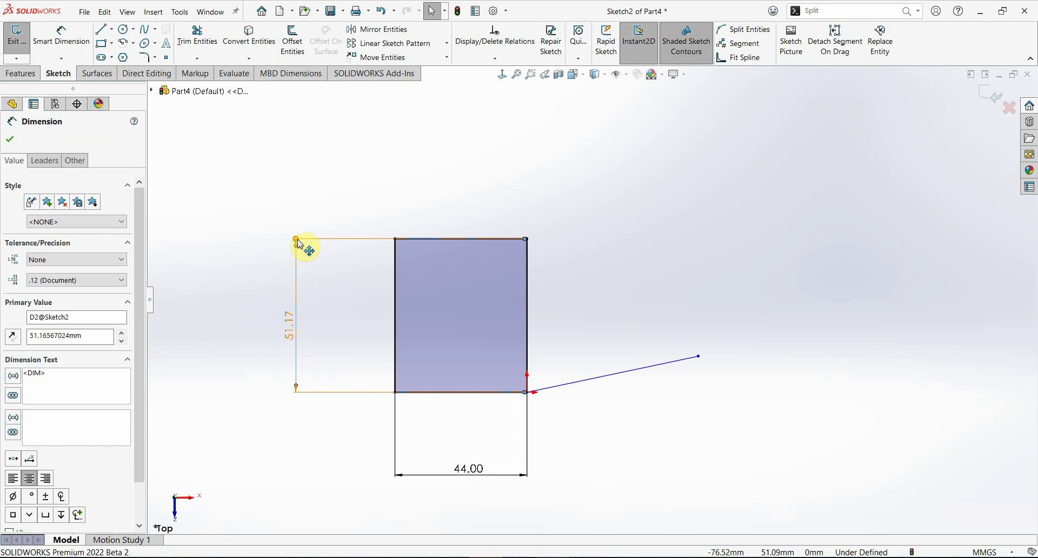
{"action": "mouse_move", "coordinate": [298, 242]}
{"action": "left_mouse_down"}
{"action": "mouse_move", "coordinate": [309, 254]}
{"action": "mouse_move", "coordinate": [310, 207]}
{"action": "mouse_move", "coordinate": [317, 280]}
{"action": "mouse_move", "coordinate": [318, 241]}
{"action": "mouse_move", "coordinate": [311, 248]}
{"action": "left_mouse_up"}
{"action": "left_click", "coordinate": [303, 327]}
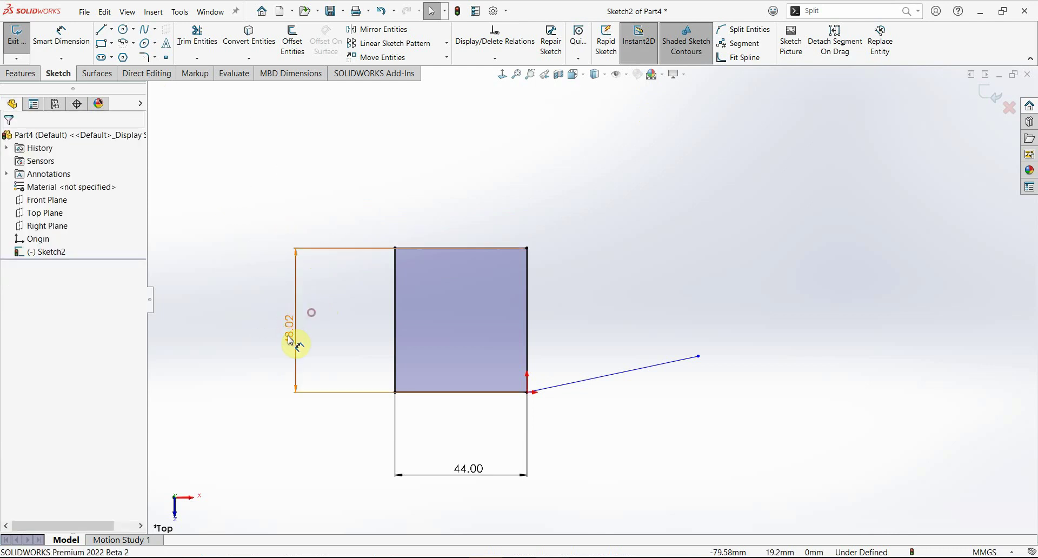
{"action": "double_click", "coordinate": [292, 332]}
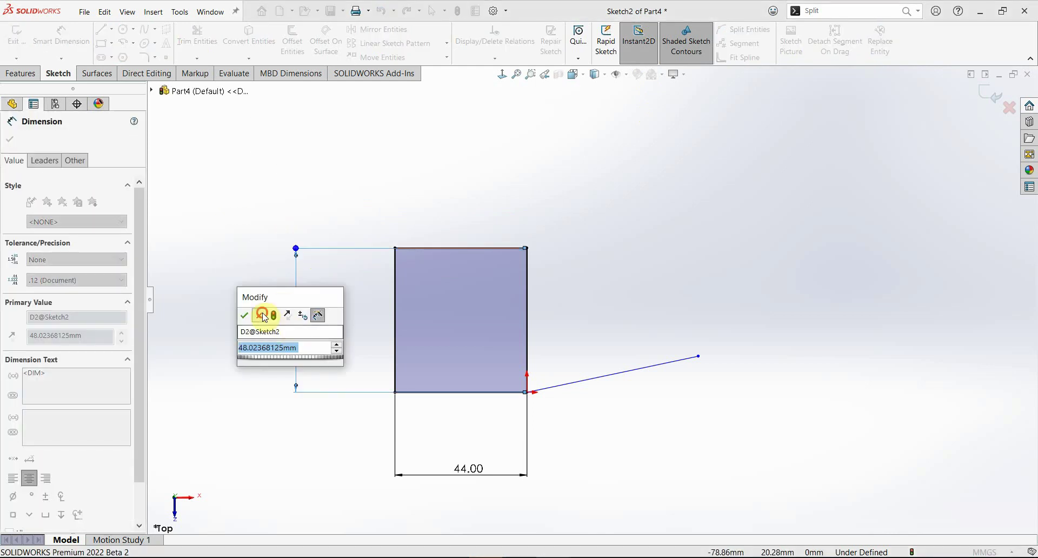
{"action": "key", "text": "Return"}
{"action": "key", "text": "Escape"}
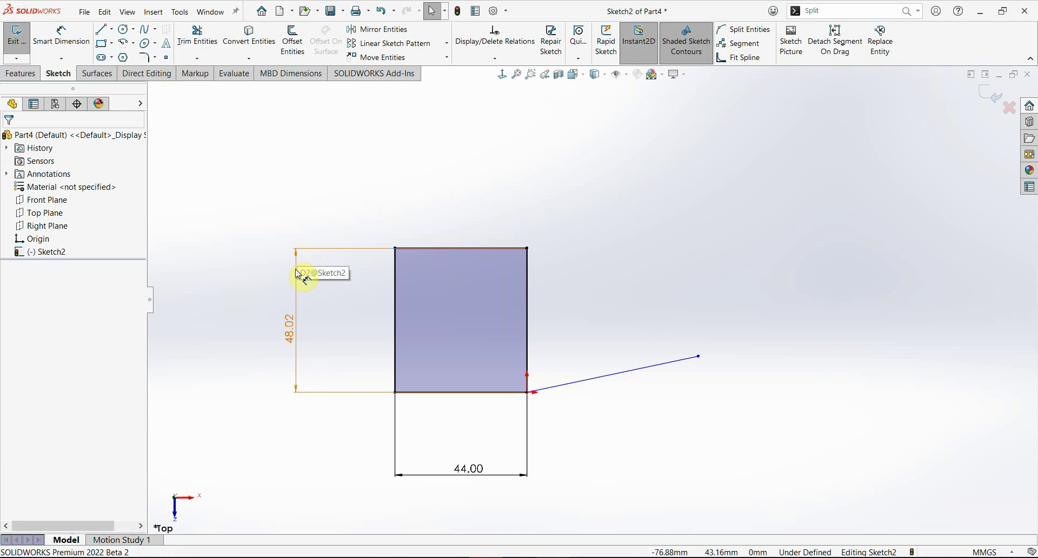
Drag the height dimension to 41.90 and widen the rectangle from 44.00 to 53.28.
{"action": "mouse_move", "coordinate": [299, 253]}
{"action": "left_mouse_down"}
{"action": "mouse_move", "coordinate": [307, 276]}
{"action": "mouse_move", "coordinate": [310, 268]}
{"action": "left_mouse_up"}
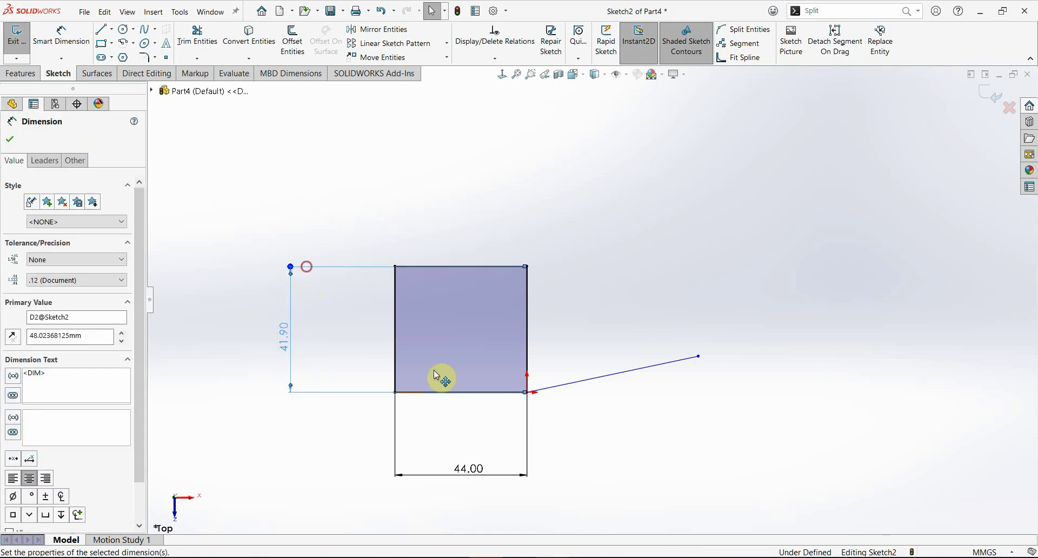
{"action": "left_click_drag", "start_coordinate": [473, 470], "coordinate": [471, 449]}
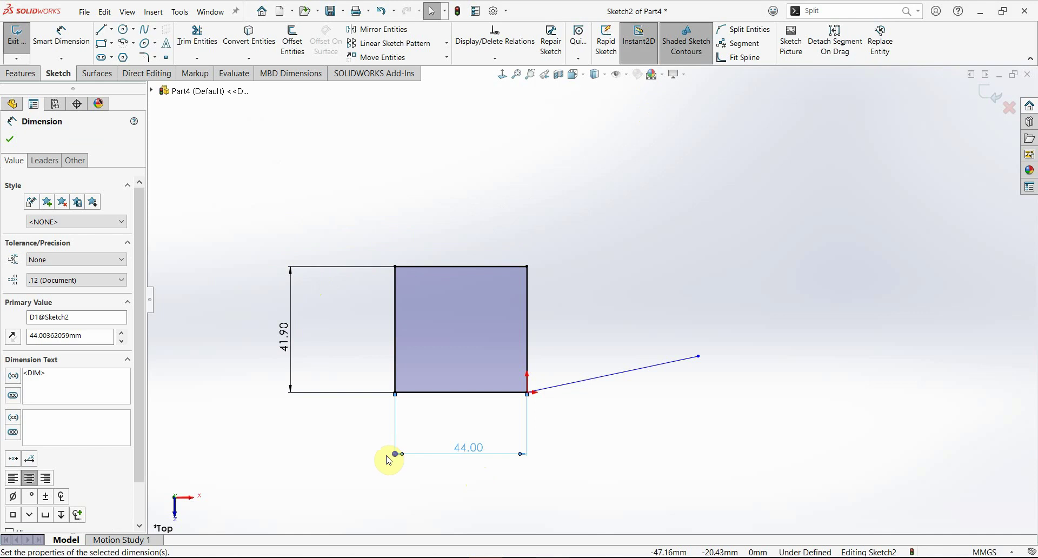
{"action": "mouse_move", "coordinate": [396, 454]}
{"action": "left_mouse_down"}
{"action": "mouse_move", "coordinate": [324, 458]}
{"action": "mouse_move", "coordinate": [378, 460]}
{"action": "mouse_move", "coordinate": [367, 464]}
{"action": "left_mouse_up"}
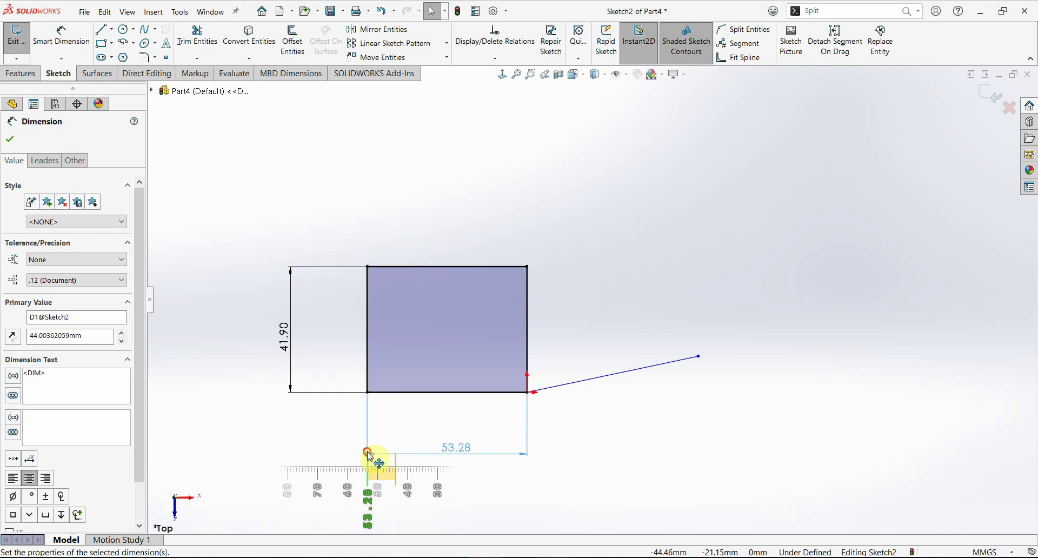
{"action": "left_click", "coordinate": [626, 213]}
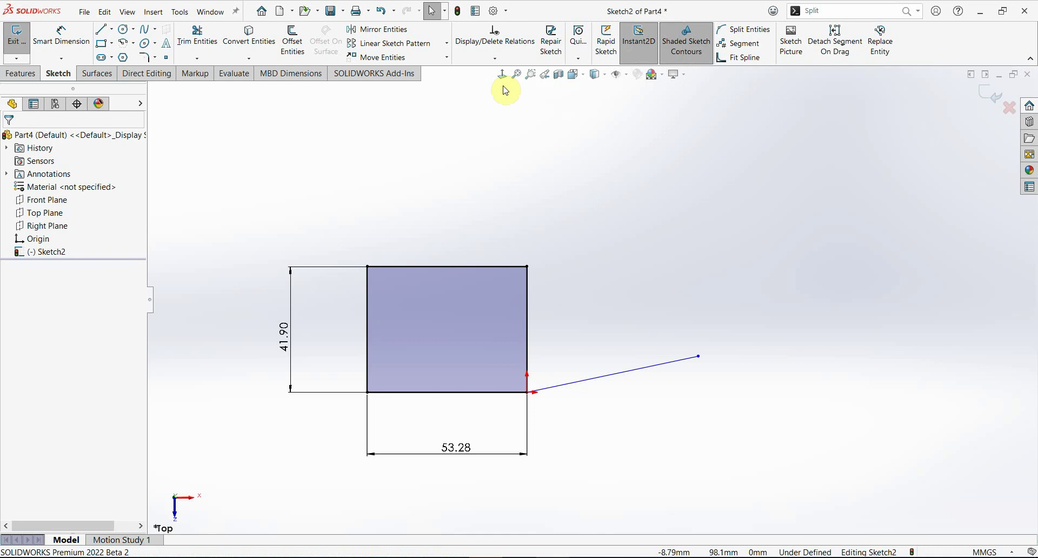
{"action": "left_click", "coordinate": [495, 57]}
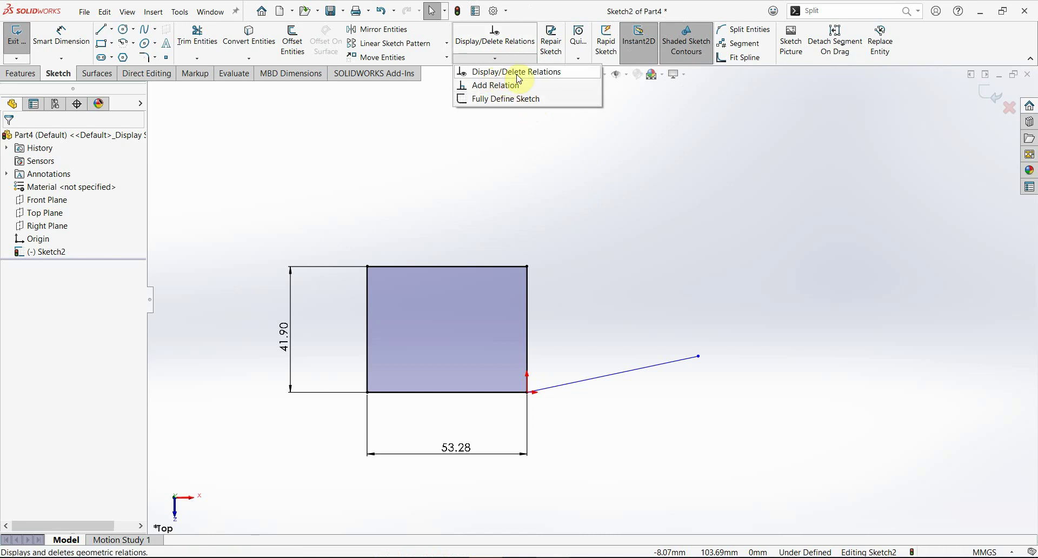
{"action": "left_click", "coordinate": [585, 173]}
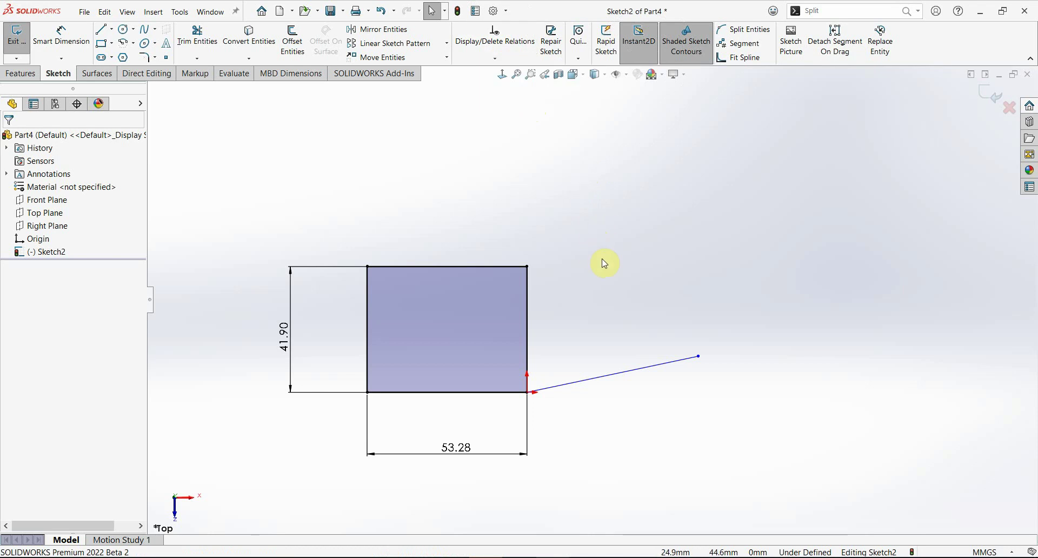
{"action": "left_click", "coordinate": [468, 268]}
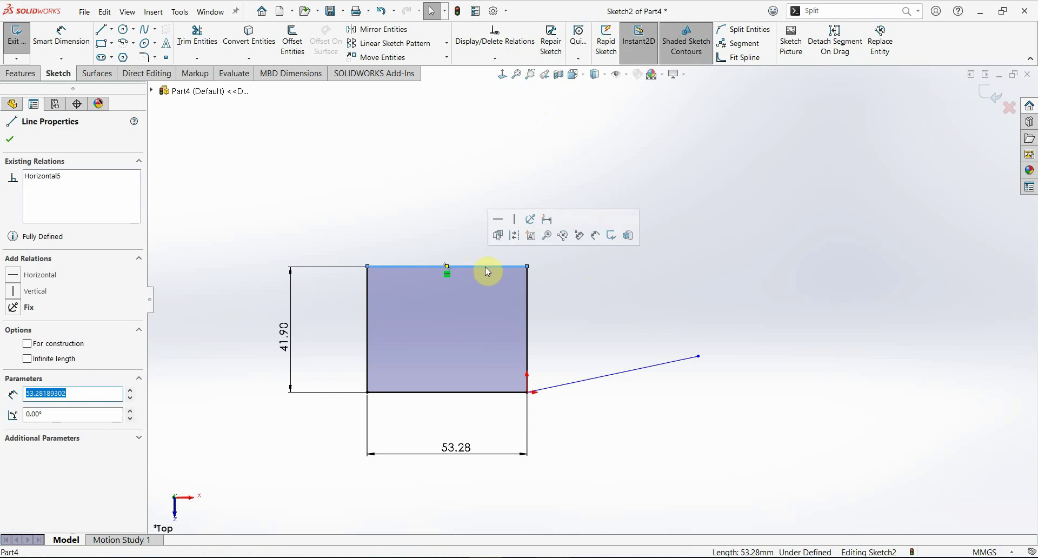
{"action": "left_click", "coordinate": [502, 50]}
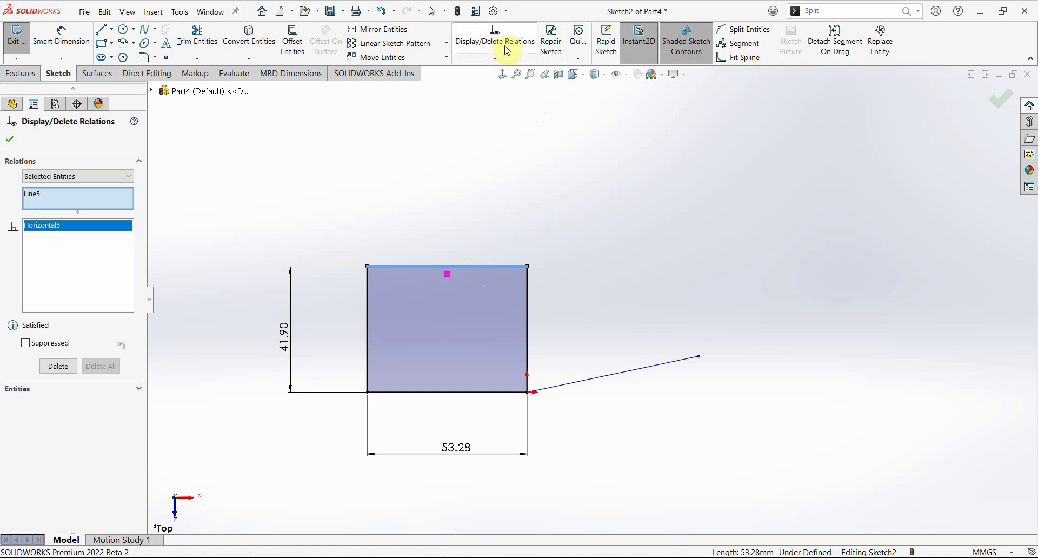
{"action": "left_click", "coordinate": [64, 234]}
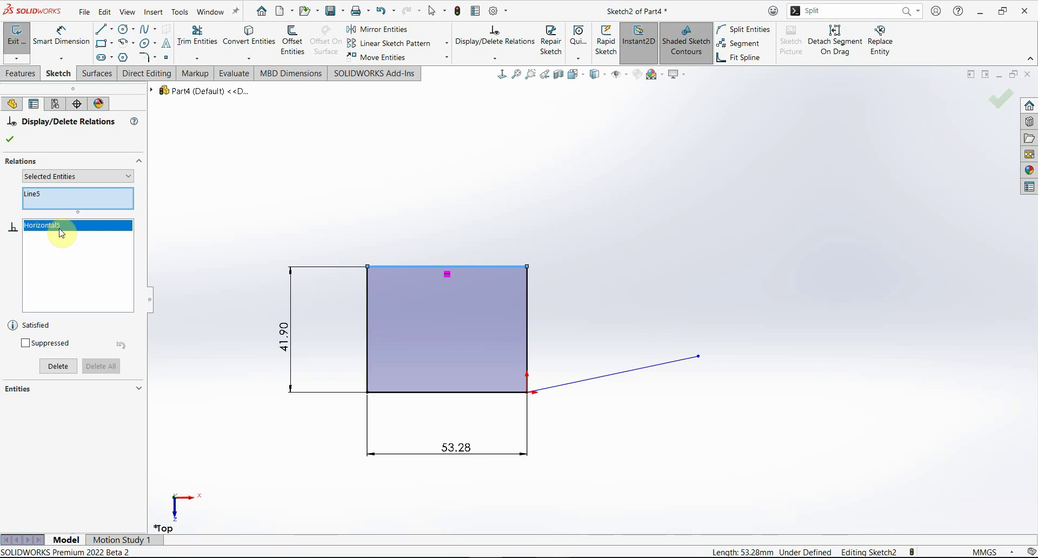
{"action": "left_click", "coordinate": [56, 372]}
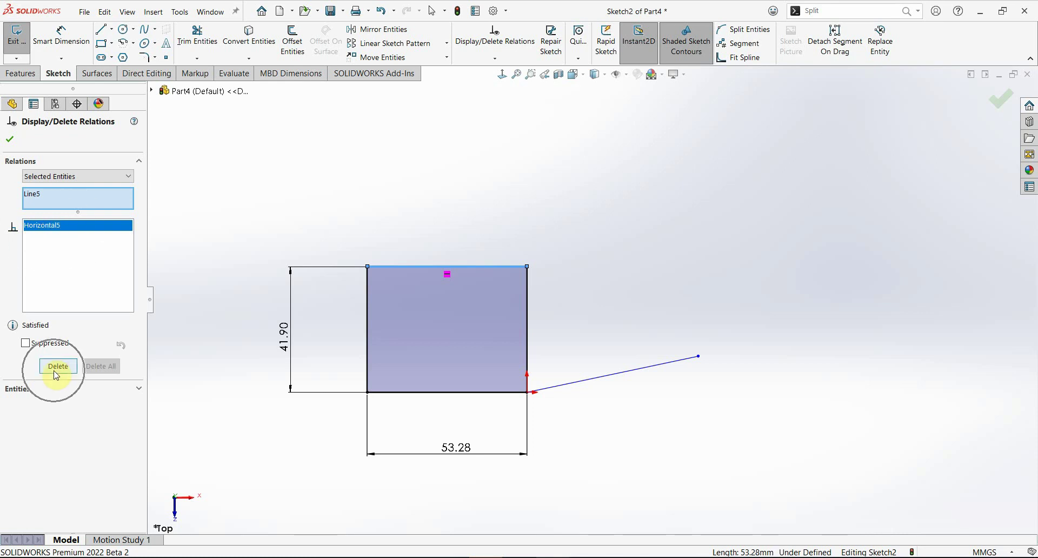
{"action": "left_click", "coordinate": [39, 200]}
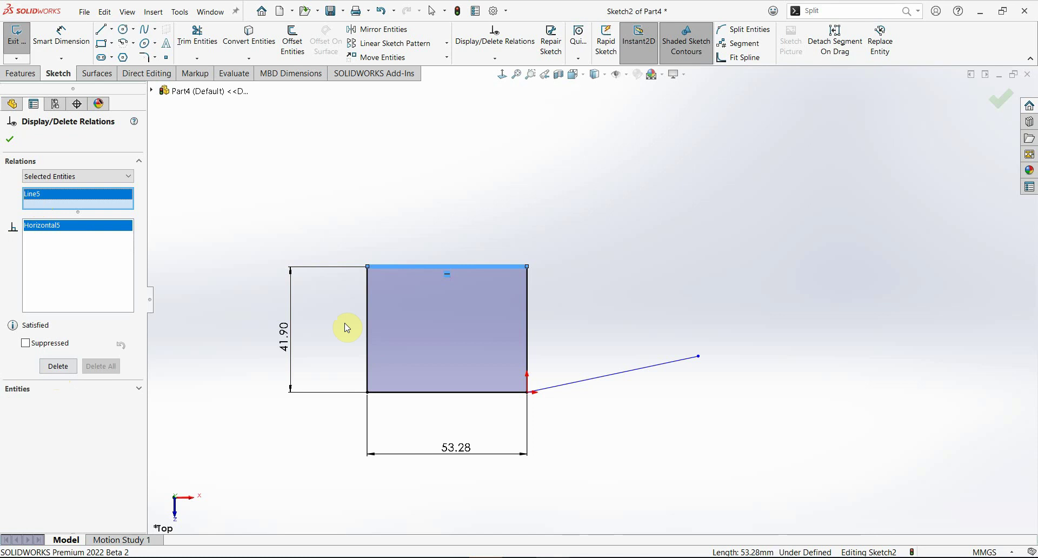
{"action": "left_click", "coordinate": [10, 140]}
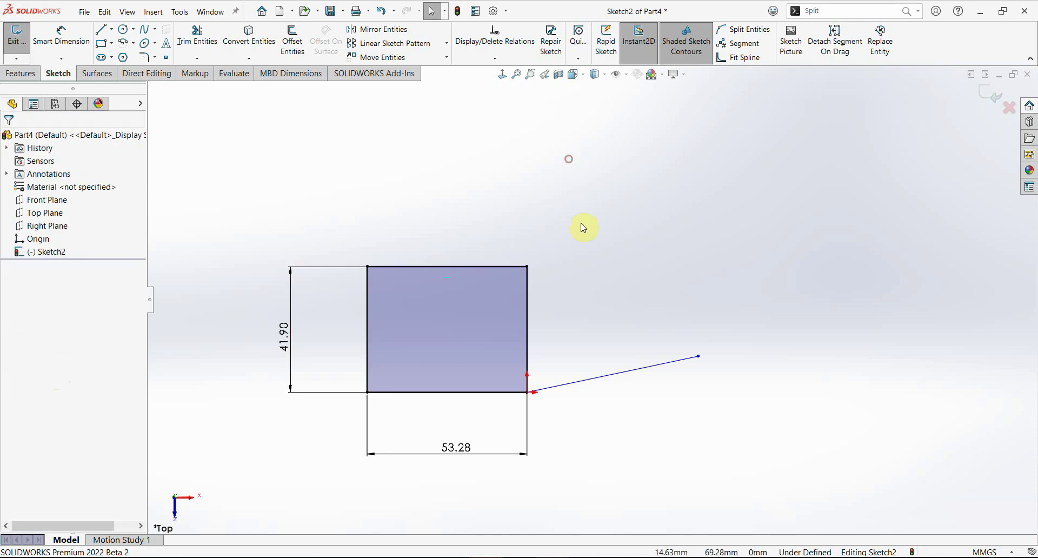
{"action": "left_click", "coordinate": [531, 297]}
{"action": "left_click", "coordinate": [536, 330]}
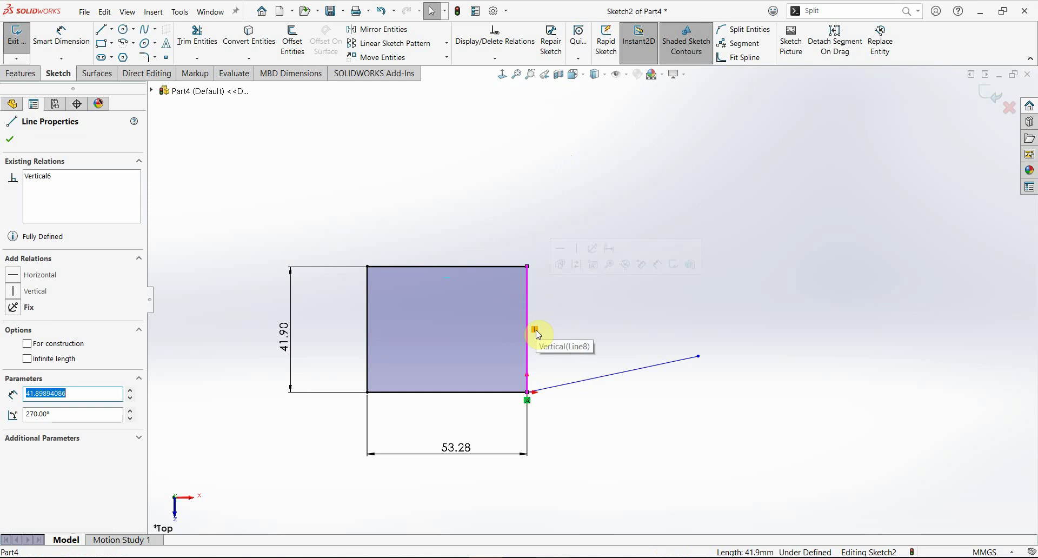
{"action": "left_click", "coordinate": [65, 177]}
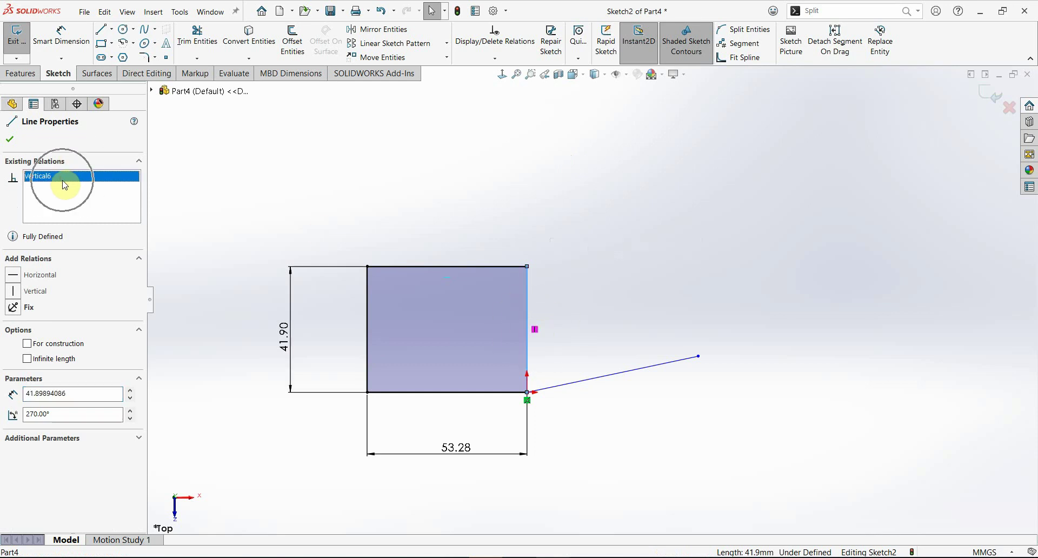
{"action": "left_click", "coordinate": [395, 190]}
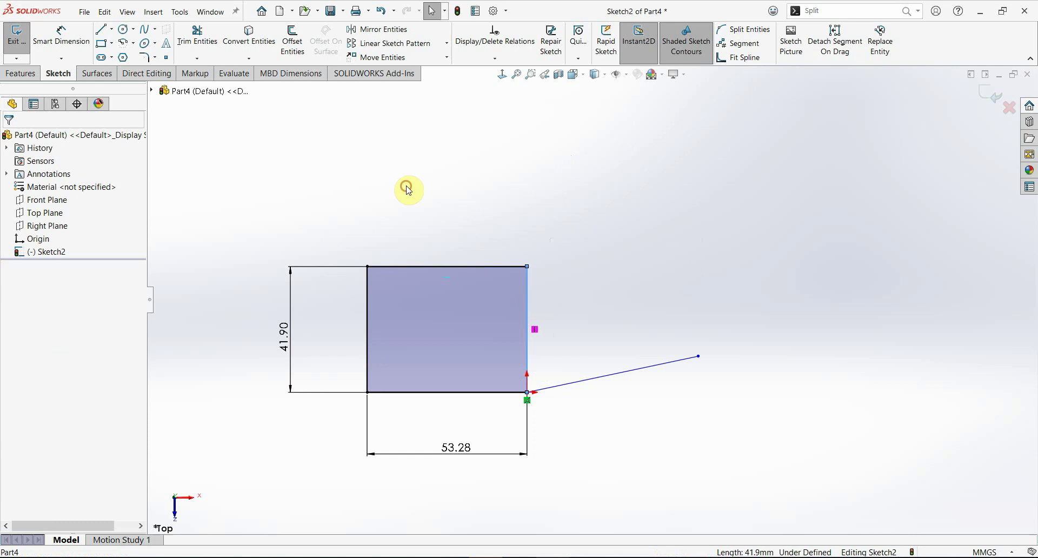
{"action": "left_click", "coordinate": [493, 60]}
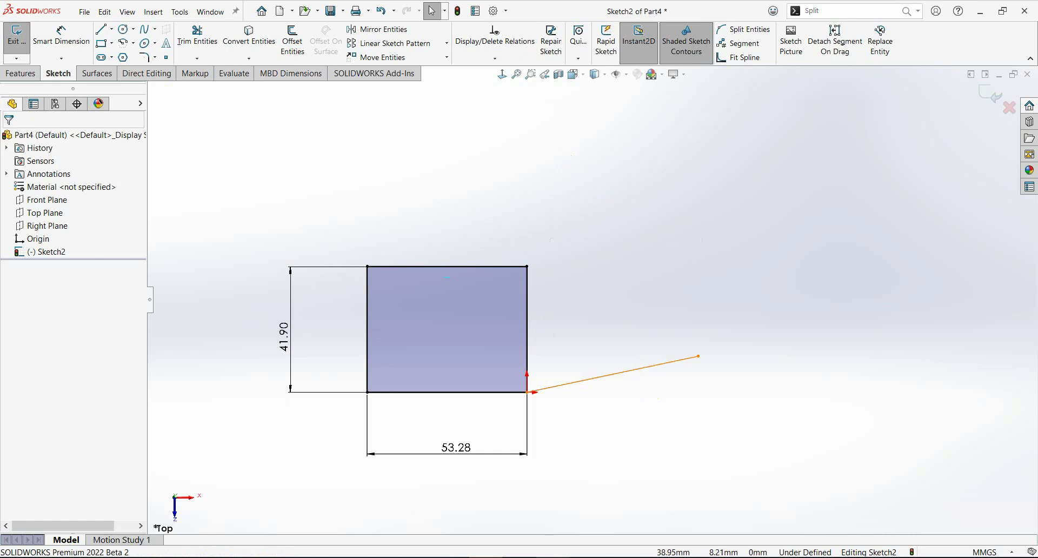
{"action": "left_click", "coordinate": [646, 369]}
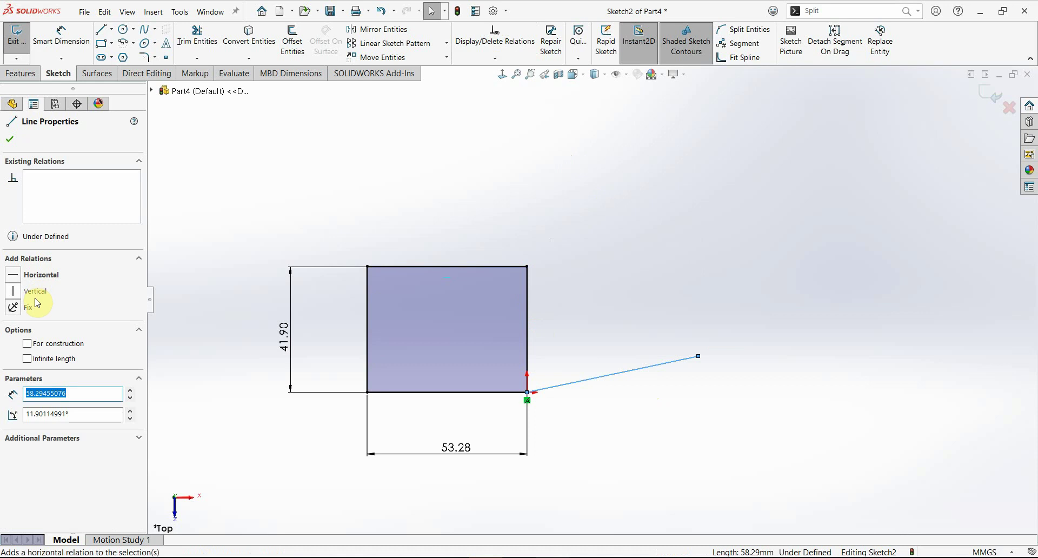
{"action": "left_click", "coordinate": [519, 170]}
{"action": "left_click", "coordinate": [495, 58]}
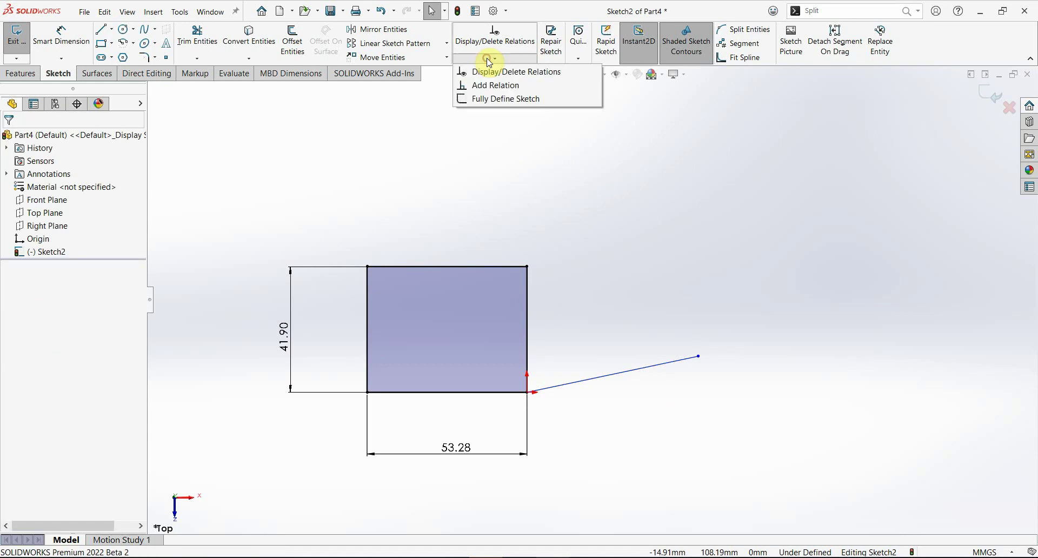
{"action": "left_click", "coordinate": [489, 85]}
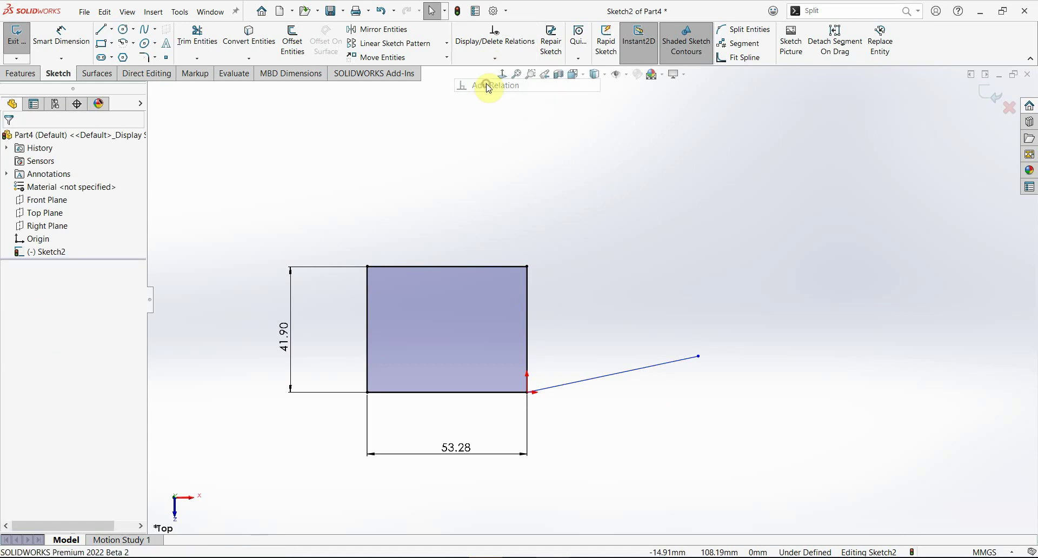
{"action": "left_click", "coordinate": [649, 375]}
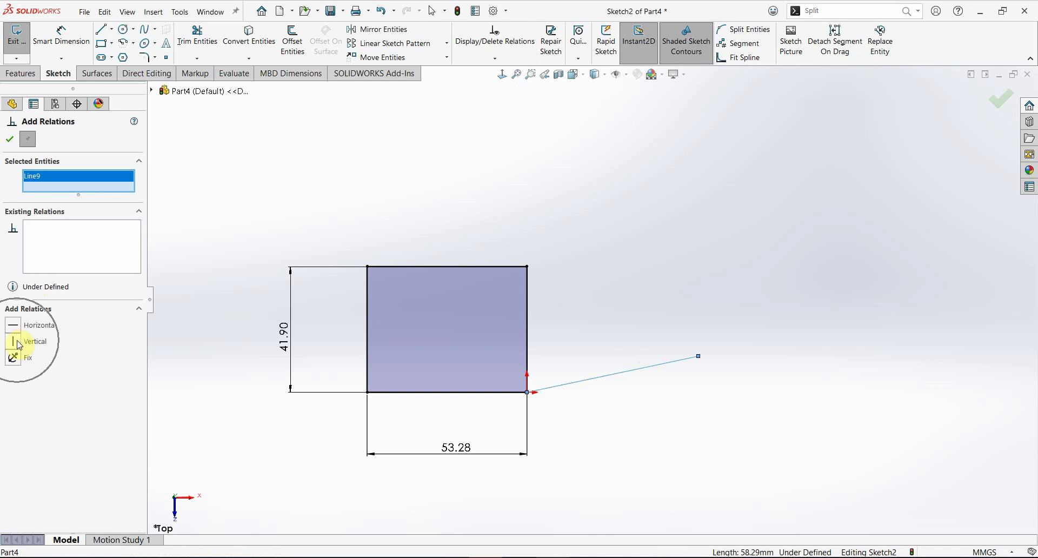
{"action": "left_click", "coordinate": [11, 140]}
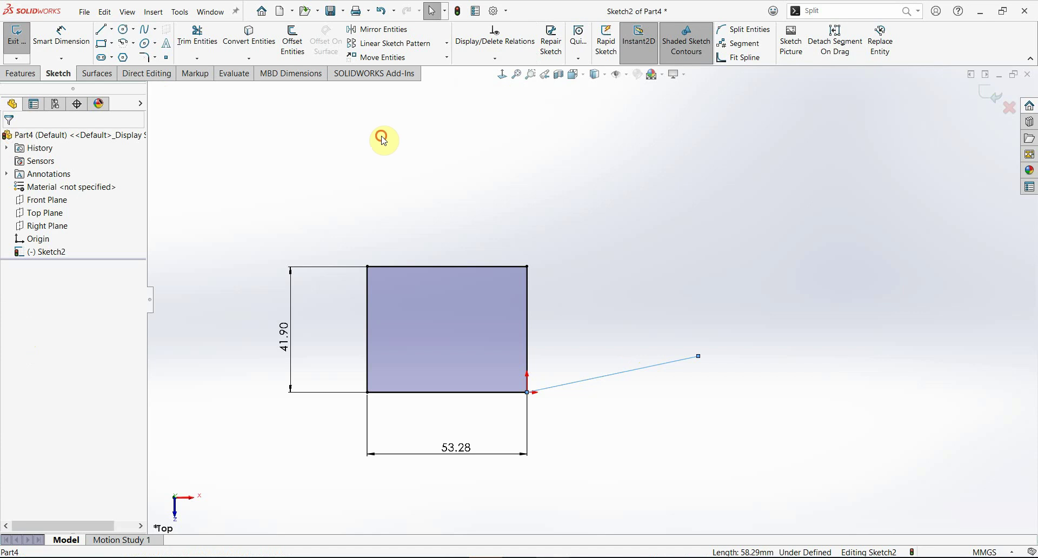
{"action": "left_click", "coordinate": [493, 58]}
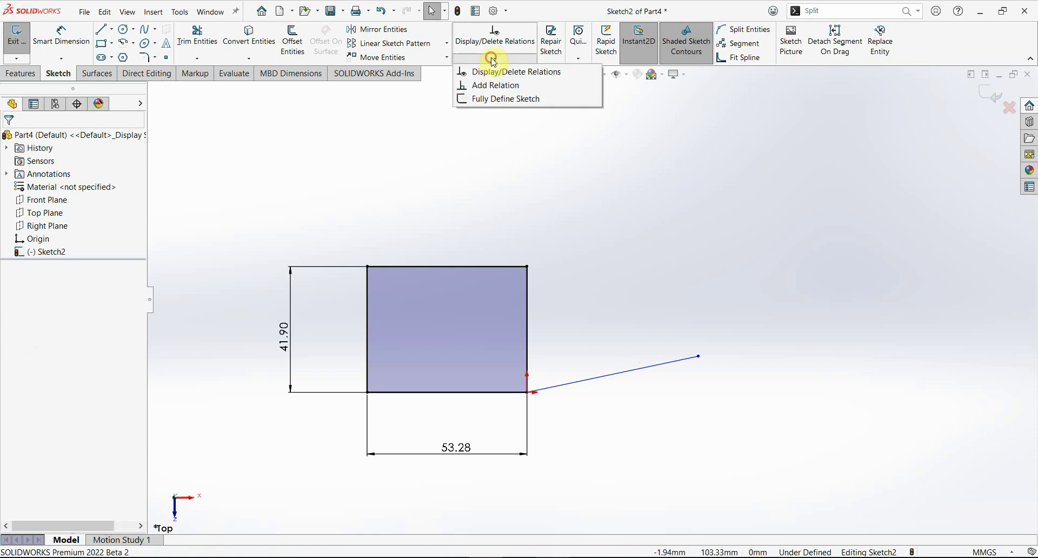
{"action": "left_click", "coordinate": [515, 101]}
{"action": "left_click", "coordinate": [644, 199]}
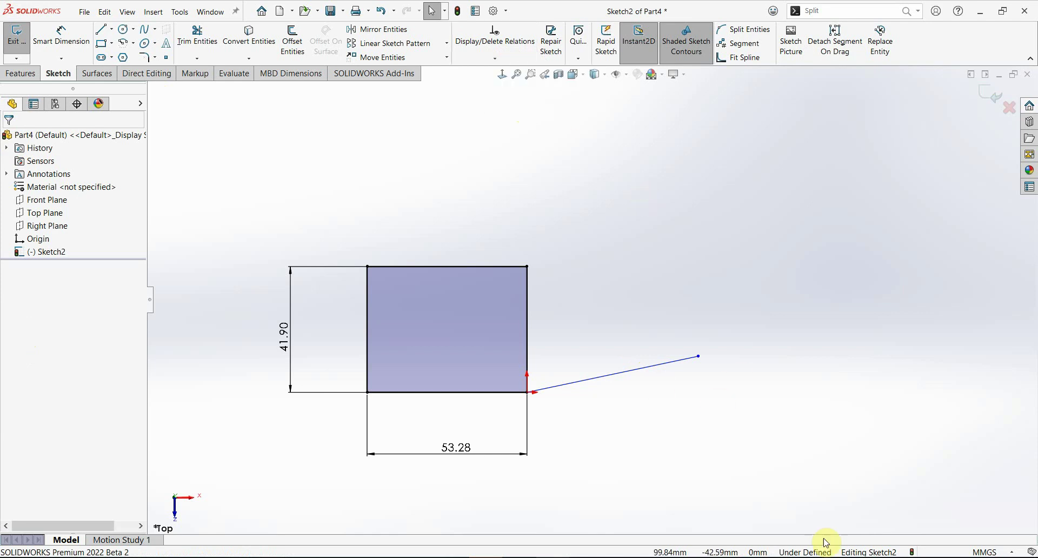
Delete the slanted line and the 53.28 and 41.90 dimensions.
{"action": "left_click", "coordinate": [631, 374]}
{"action": "key", "text": "Delete"}
{"action": "left_click_drag", "start_coordinate": [482, 453], "coordinate": [465, 474]}
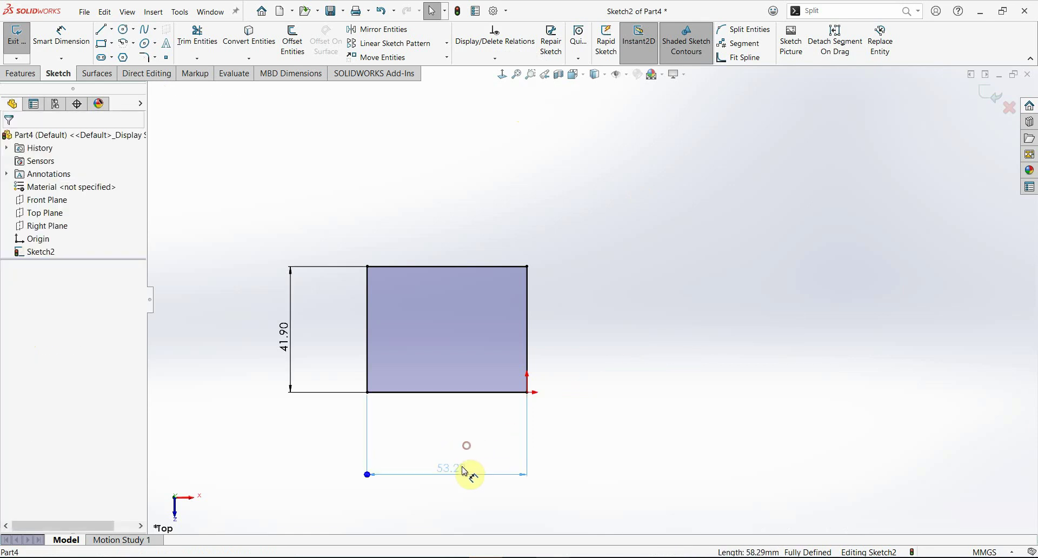
{"action": "key", "text": "Delete"}
{"action": "left_click", "coordinate": [283, 336]}
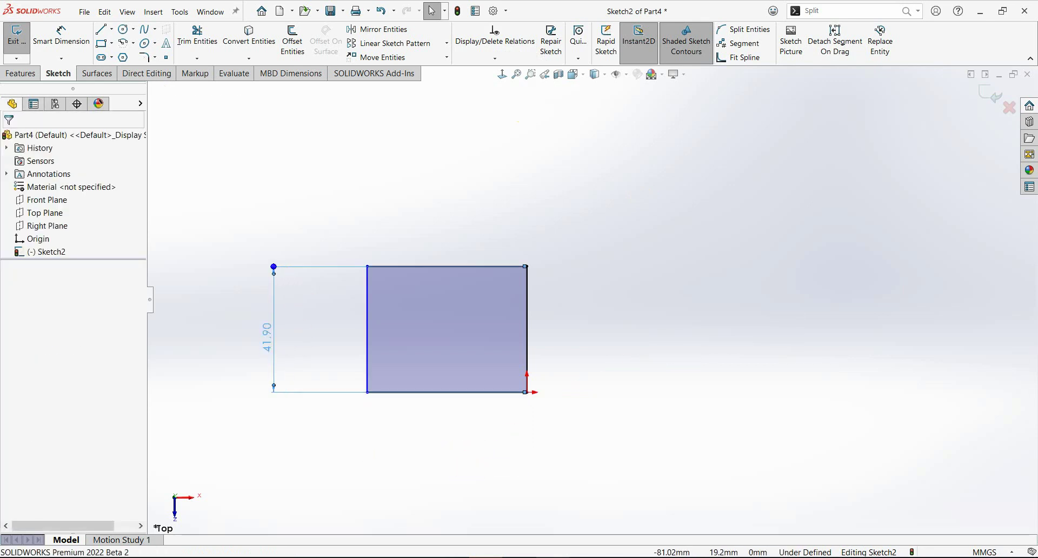
{"action": "key", "text": "Delete"}
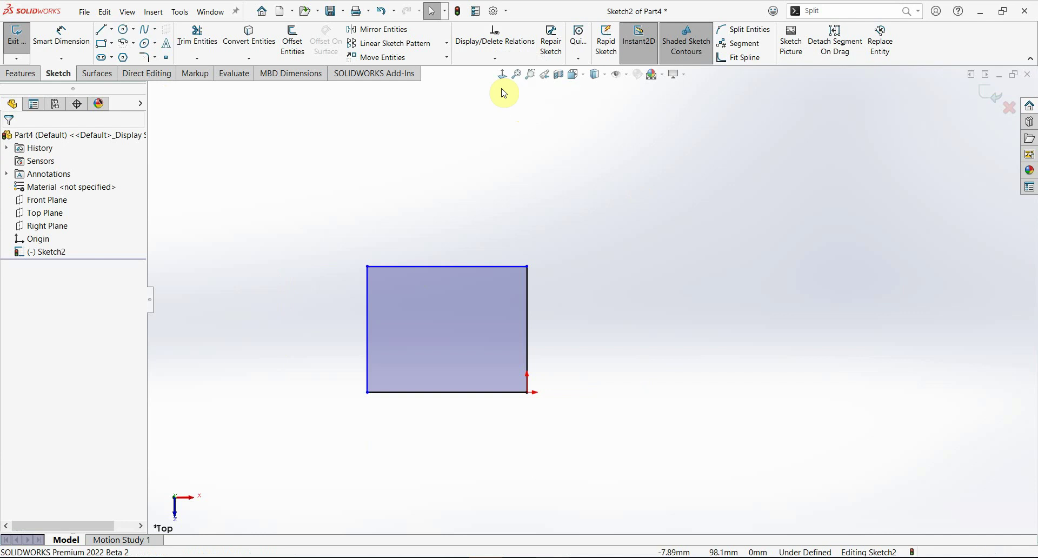
Start Fully Define Sketch limited to the rectangle's four selected lines.
{"action": "left_click", "coordinate": [496, 58]}
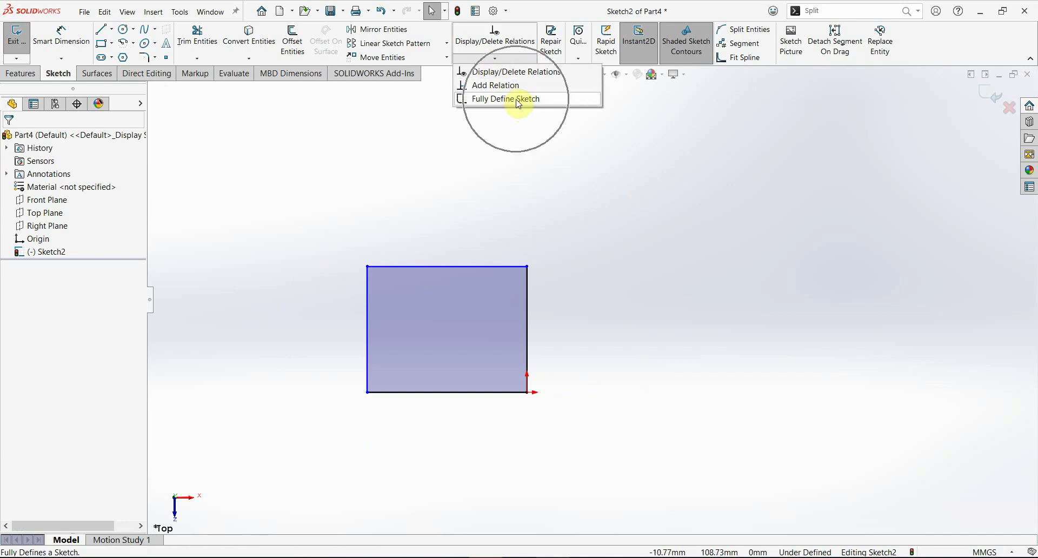
{"action": "left_click", "coordinate": [518, 101]}
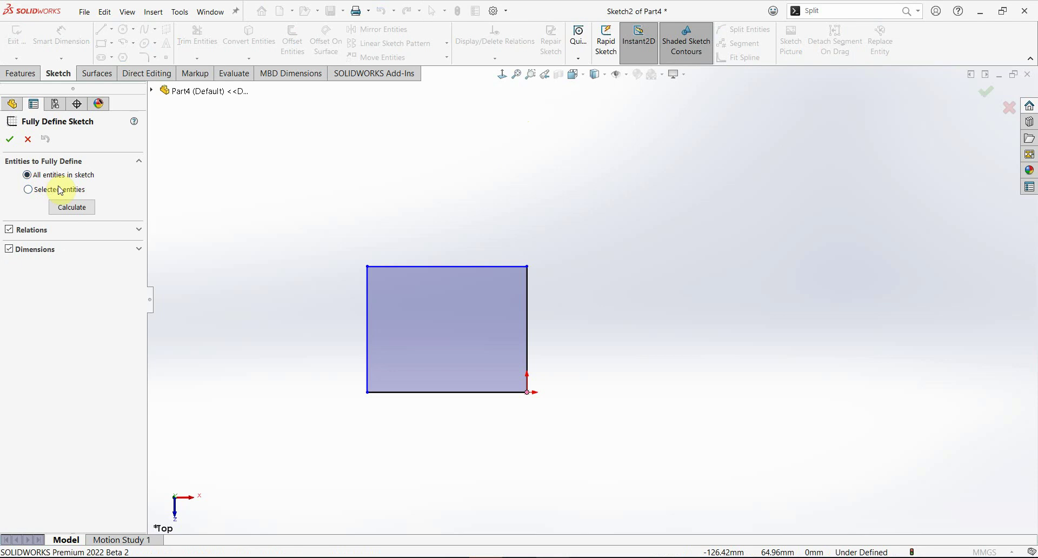
{"action": "left_click", "coordinate": [28, 189]}
{"action": "left_click_drag", "start_coordinate": [295, 208], "coordinate": [611, 469]}
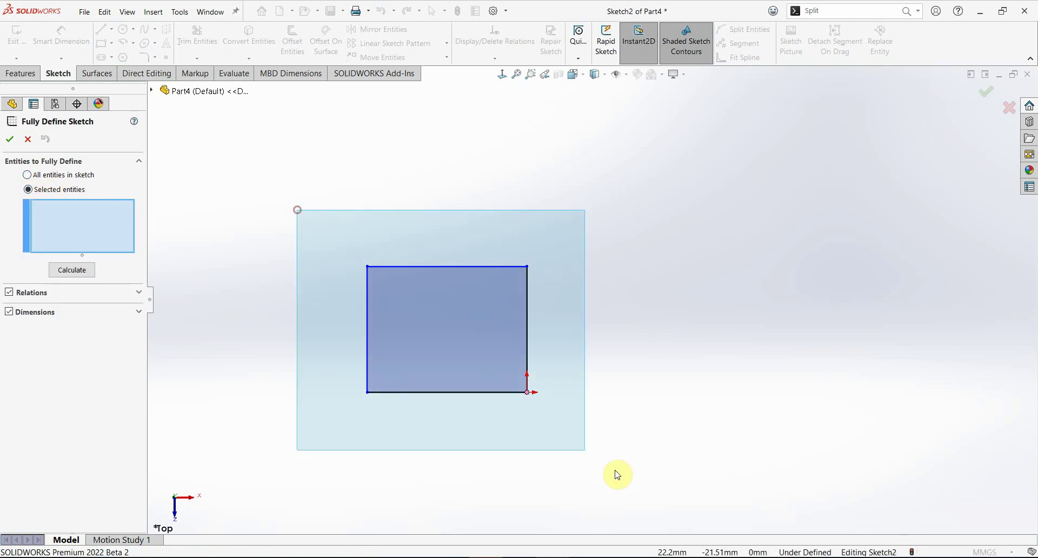
{"action": "left_click", "coordinate": [73, 274]}
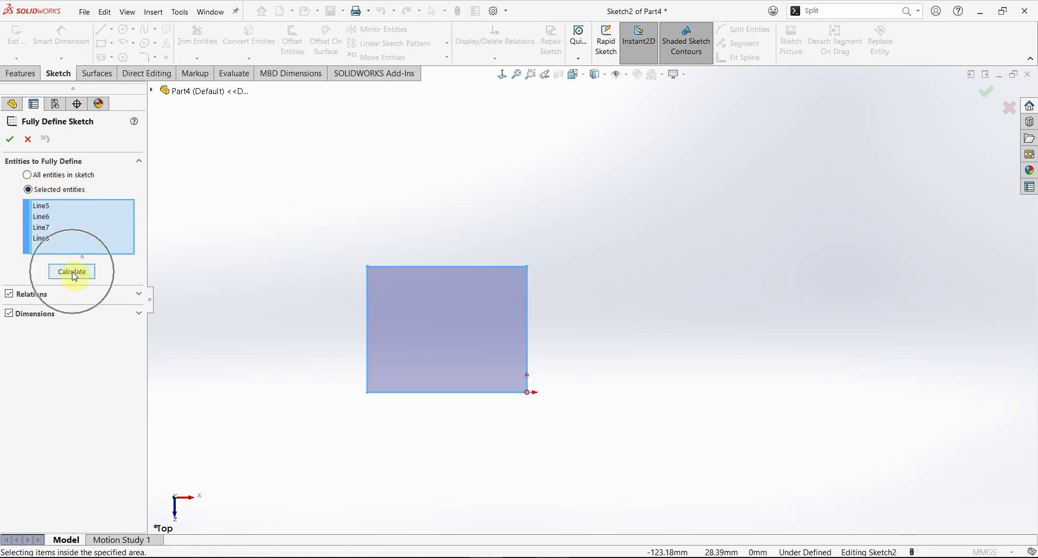
{"action": "left_click", "coordinate": [137, 299]}
Keep Baseline dimension schemes, calculate the 41.90 and 53.28 dimensions, and accept.
{"action": "left_click", "coordinate": [136, 398]}
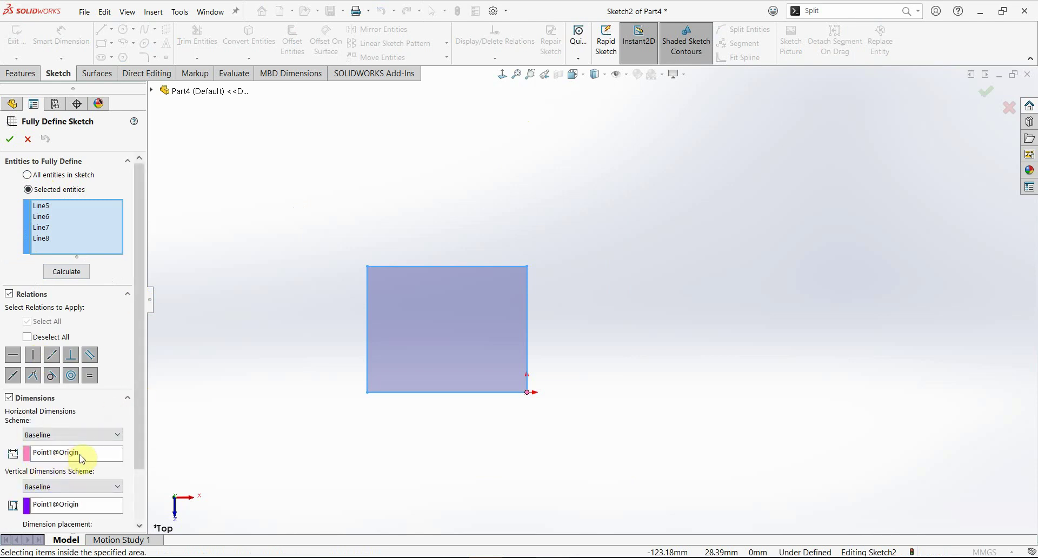
{"action": "left_click", "coordinate": [71, 507]}
{"action": "left_click", "coordinate": [81, 486]}
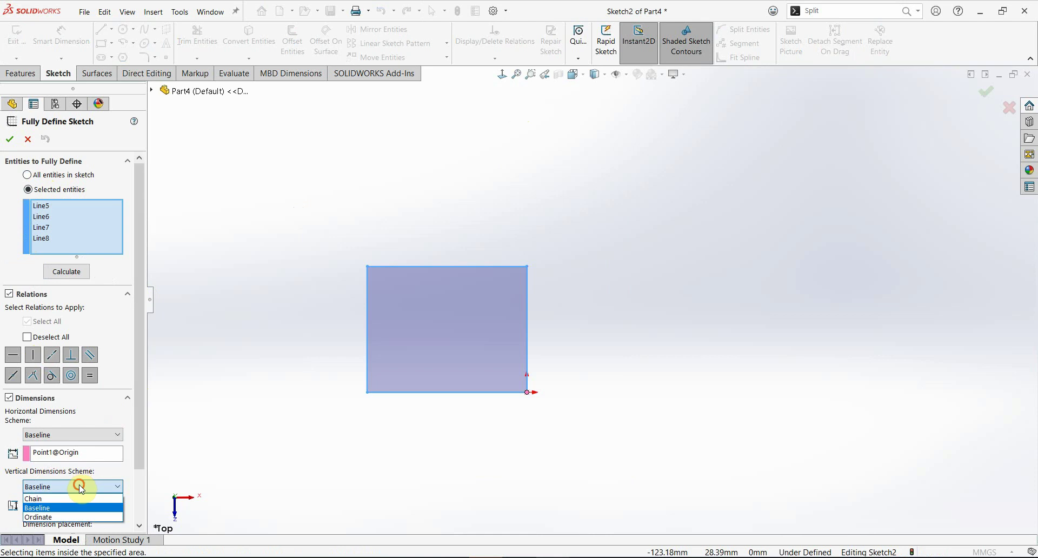
{"action": "left_click", "coordinate": [79, 487]}
{"action": "left_click", "coordinate": [67, 272]}
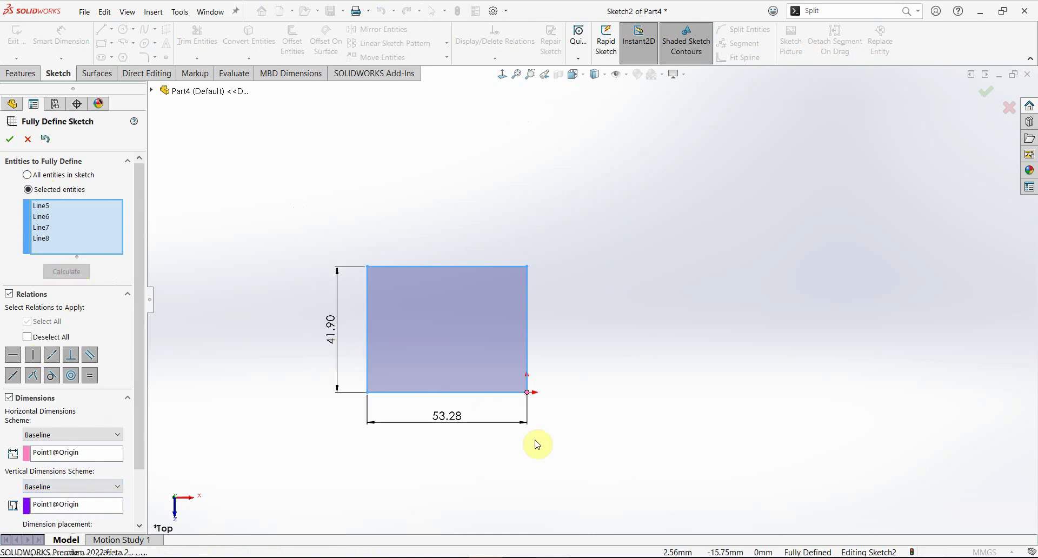
{"action": "left_click", "coordinate": [8, 140]}
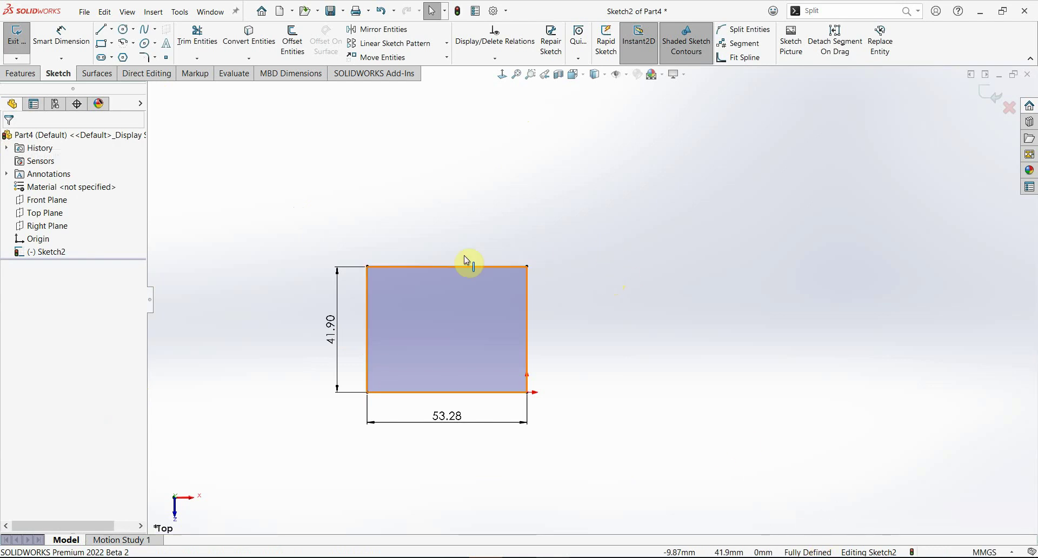
Delete all sketch geometry and draw a new corner rectangle above-left of the origin.
{"action": "left_click_drag", "start_coordinate": [217, 212], "coordinate": [686, 475]}
{"action": "key", "text": "Delete"}
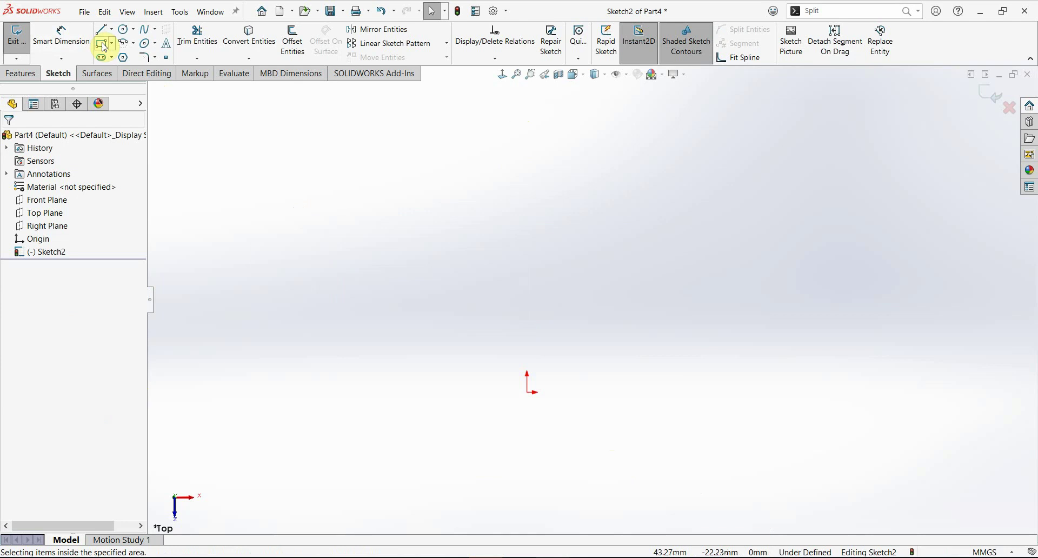
{"action": "left_click", "coordinate": [102, 43]}
{"action": "left_click", "coordinate": [397, 232]}
{"action": "left_click", "coordinate": [511, 306]}
{"action": "key", "text": "Escape"}
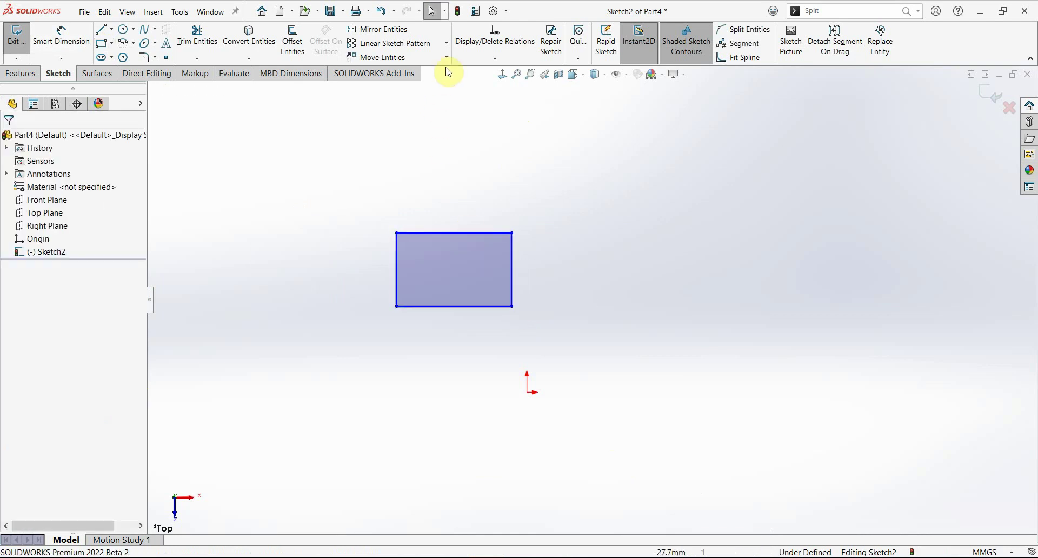
{"action": "left_click", "coordinate": [446, 57]}
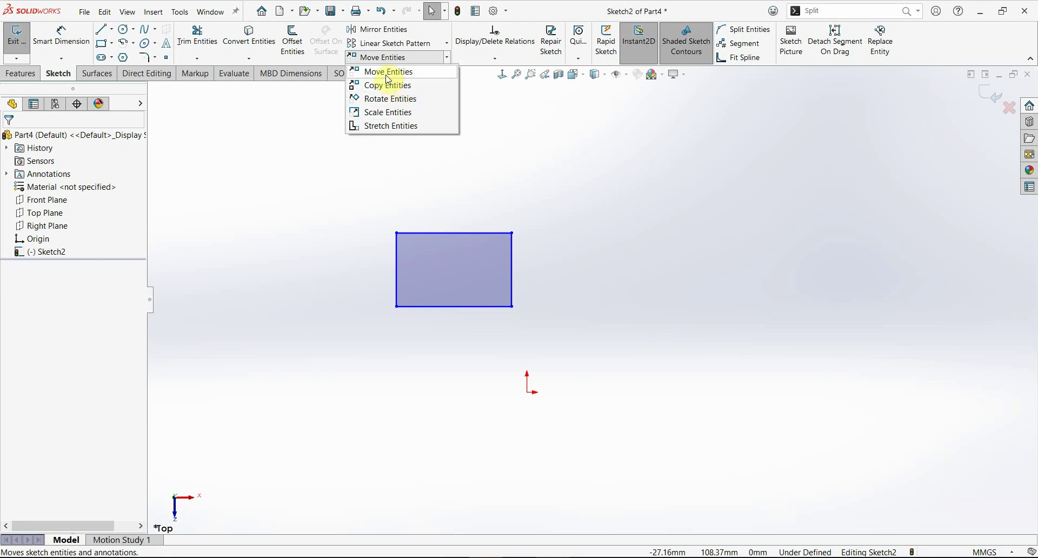
Move the rectangle From/To, by its bottom-left corner, further up and right.
{"action": "left_click_drag", "start_coordinate": [339, 180], "coordinate": [556, 332]}
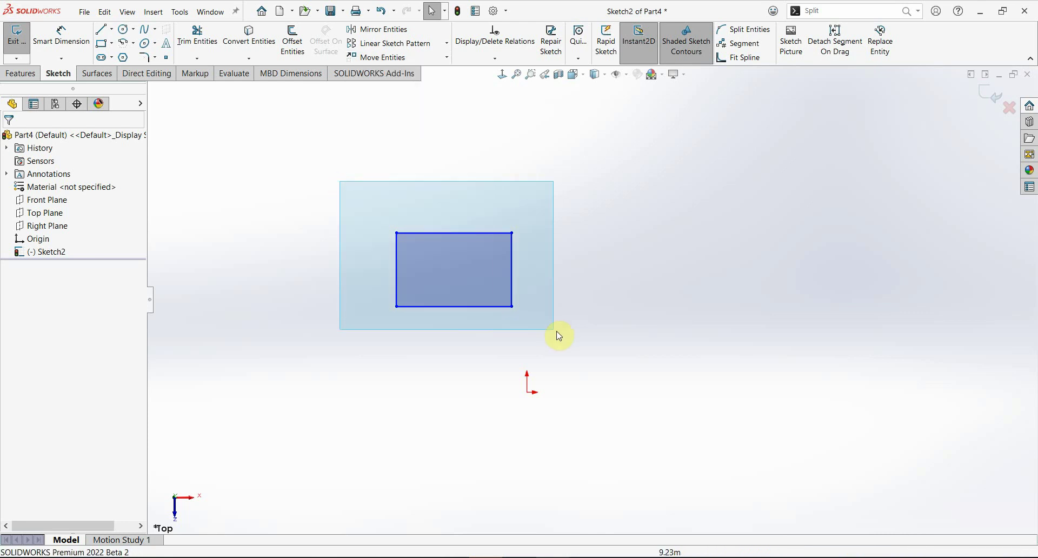
{"action": "left_click", "coordinate": [408, 58]}
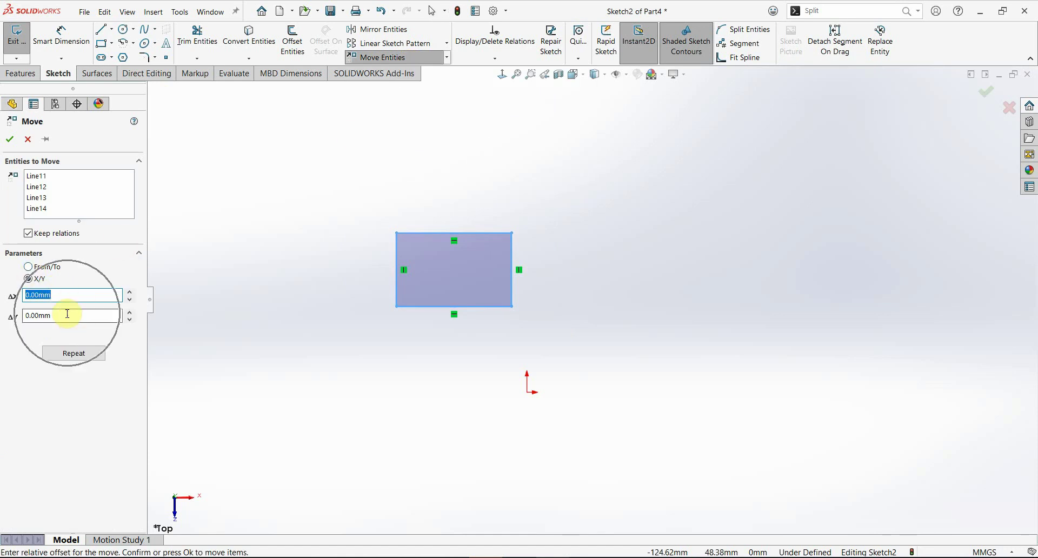
{"action": "left_click", "coordinate": [28, 267]}
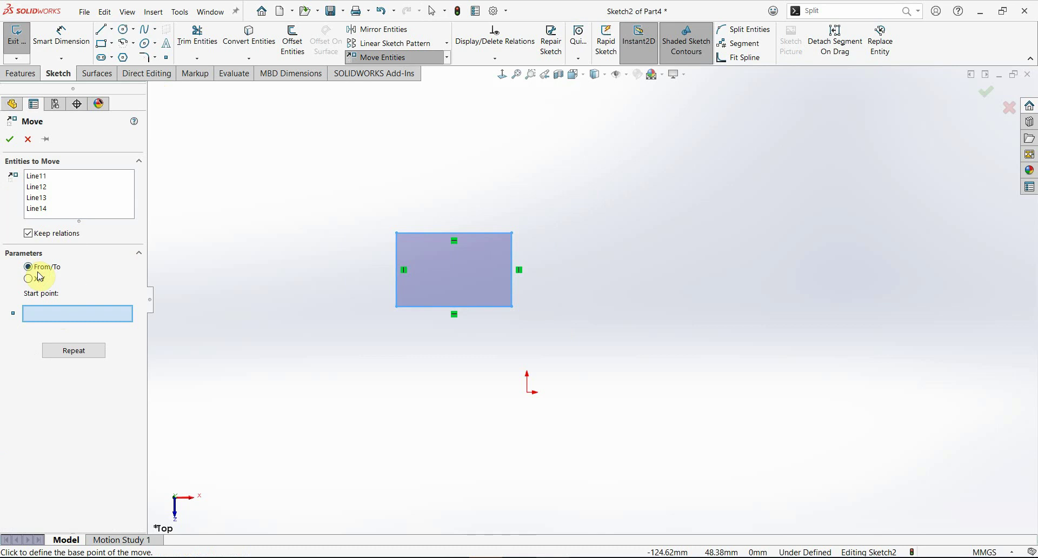
{"action": "left_click", "coordinate": [397, 307]}
{"action": "left_click", "coordinate": [667, 217]}
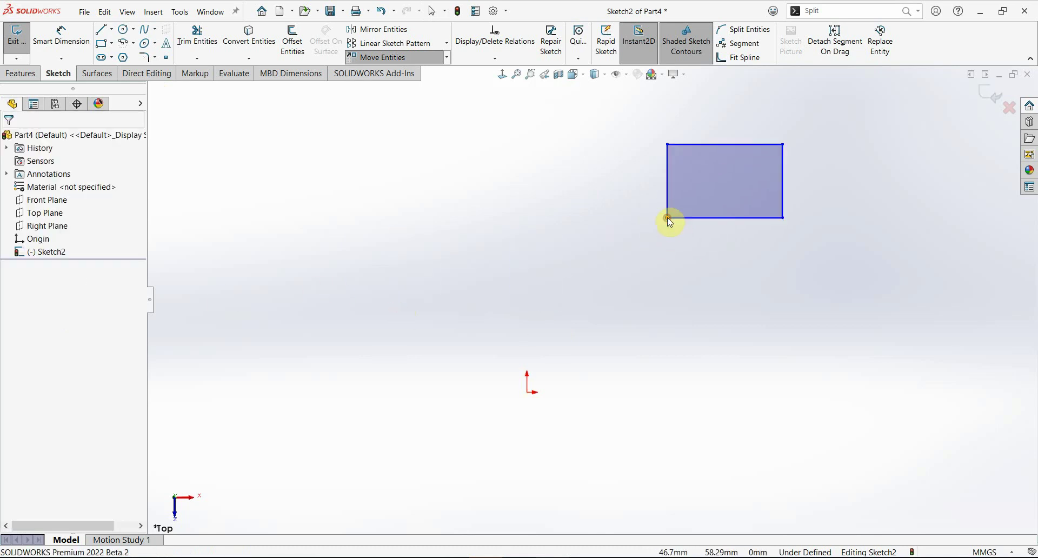
{"action": "scroll", "coordinate": [615, 256], "scroll_direction": "up", "scroll_amount": 1}
{"action": "scroll", "coordinate": [748, 188], "scroll_direction": "down", "scroll_amount": 1}
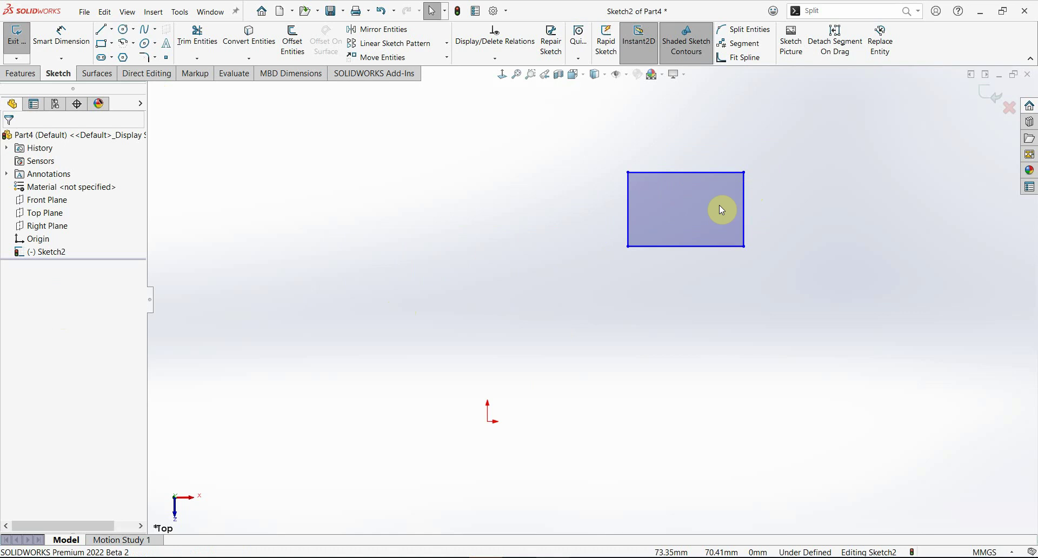
{"action": "left_click_drag", "start_coordinate": [533, 109], "coordinate": [813, 297]}
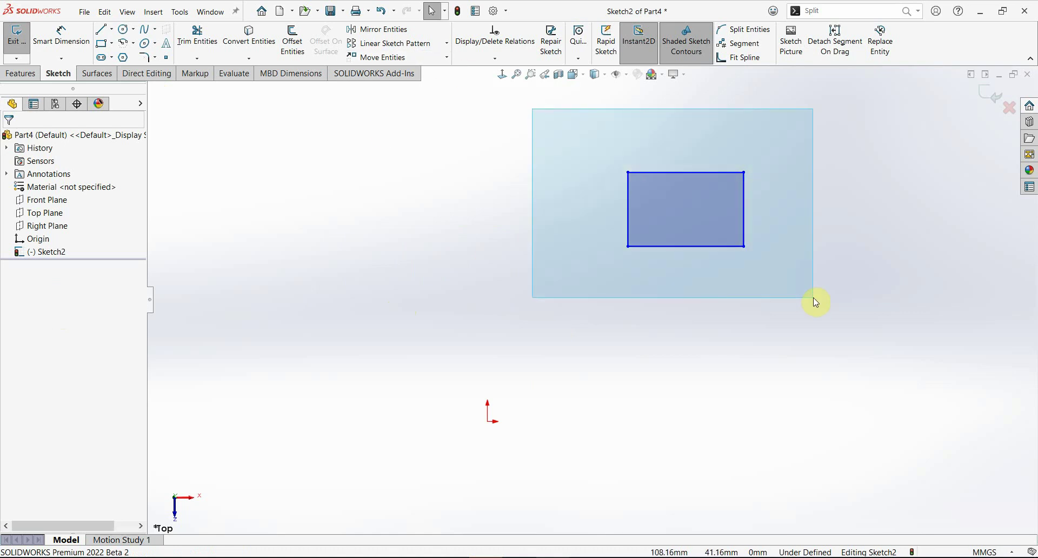
Copy the rectangle From/To, by its top-right corner, to a spot on the left.
{"action": "left_click", "coordinate": [447, 58]}
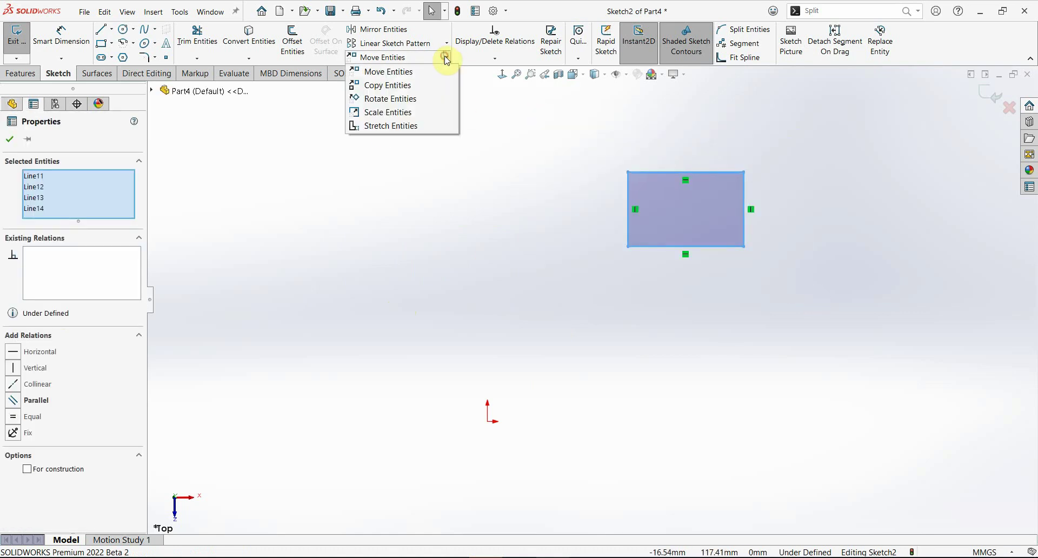
{"action": "left_click", "coordinate": [409, 85]}
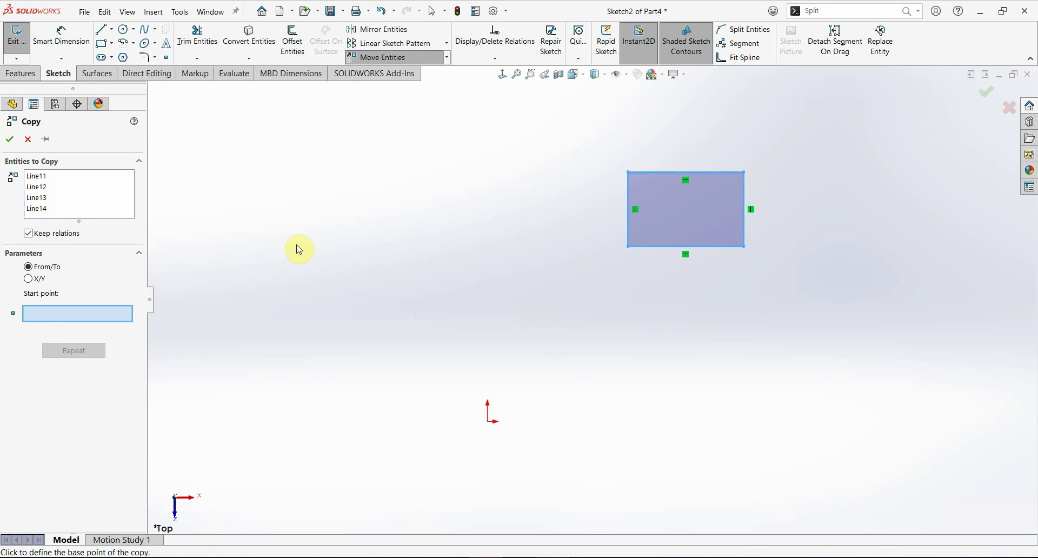
{"action": "left_click", "coordinate": [29, 279]}
{"action": "left_click", "coordinate": [29, 267]}
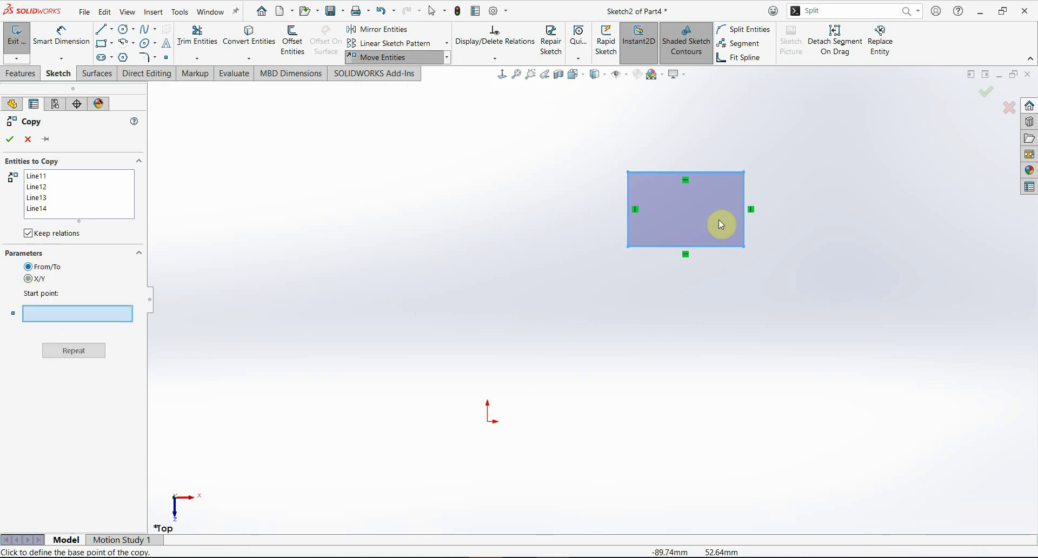
{"action": "left_click", "coordinate": [744, 172]}
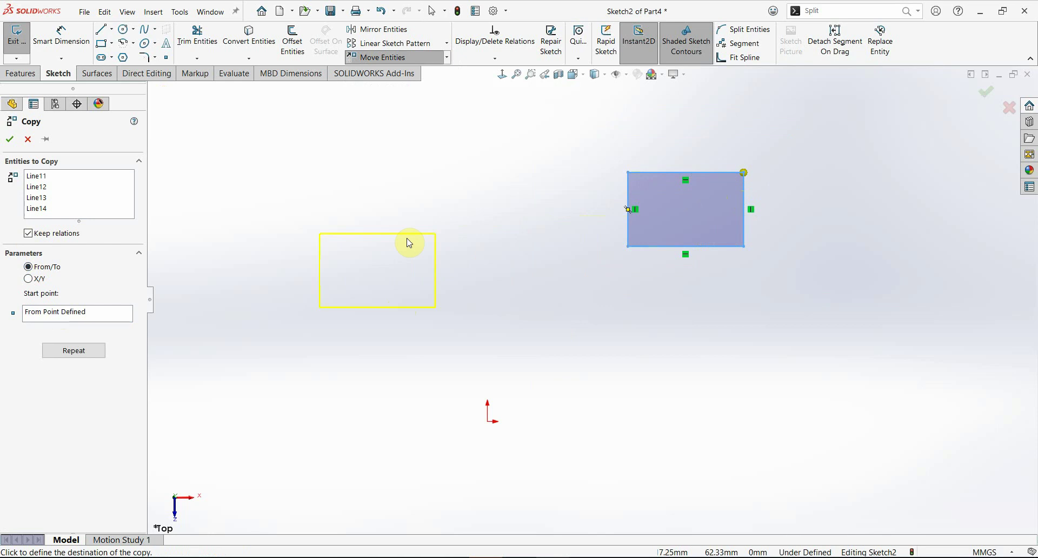
{"action": "left_click", "coordinate": [393, 255]}
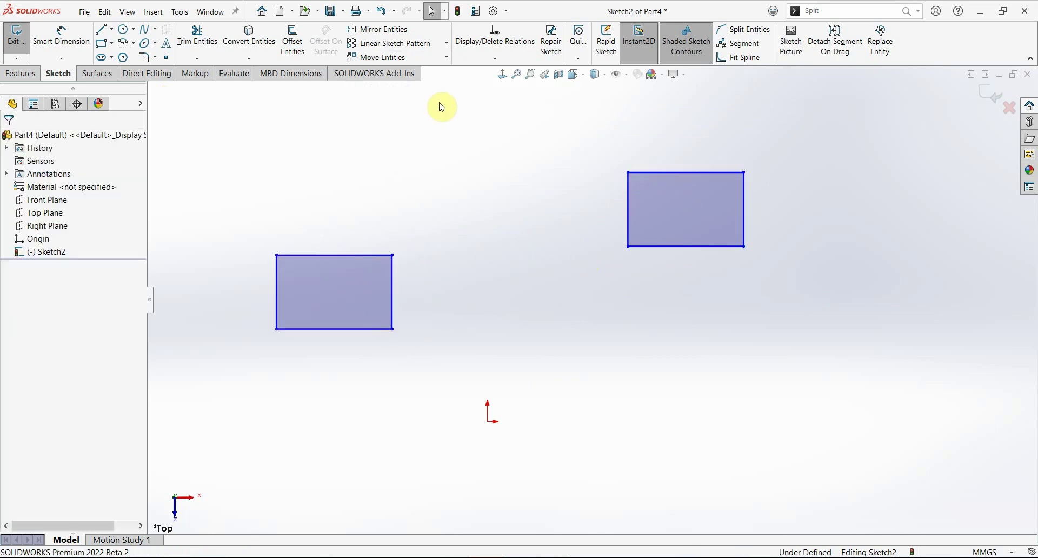
Start Rotate Entities on the left rectangle, centred on its bottom-left corner.
{"action": "left_click_drag", "start_coordinate": [256, 195], "coordinate": [452, 383]}
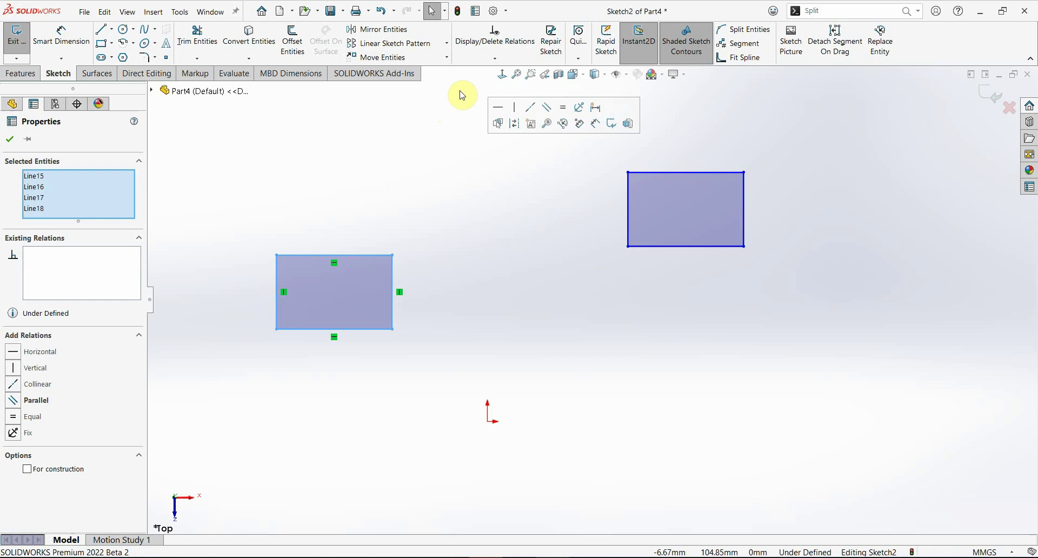
{"action": "left_click", "coordinate": [447, 58]}
{"action": "left_click", "coordinate": [391, 102]}
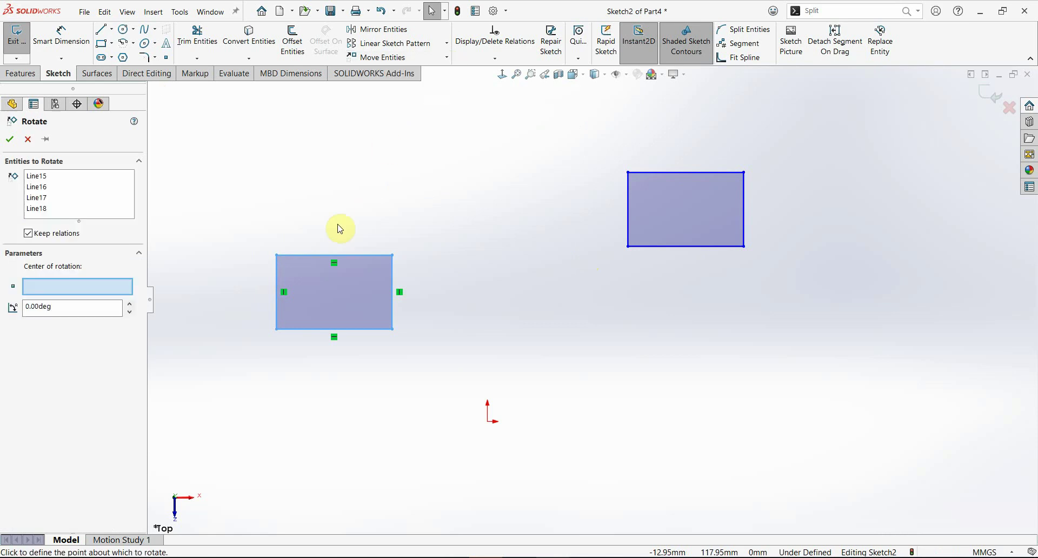
{"action": "left_click", "coordinate": [276, 329]}
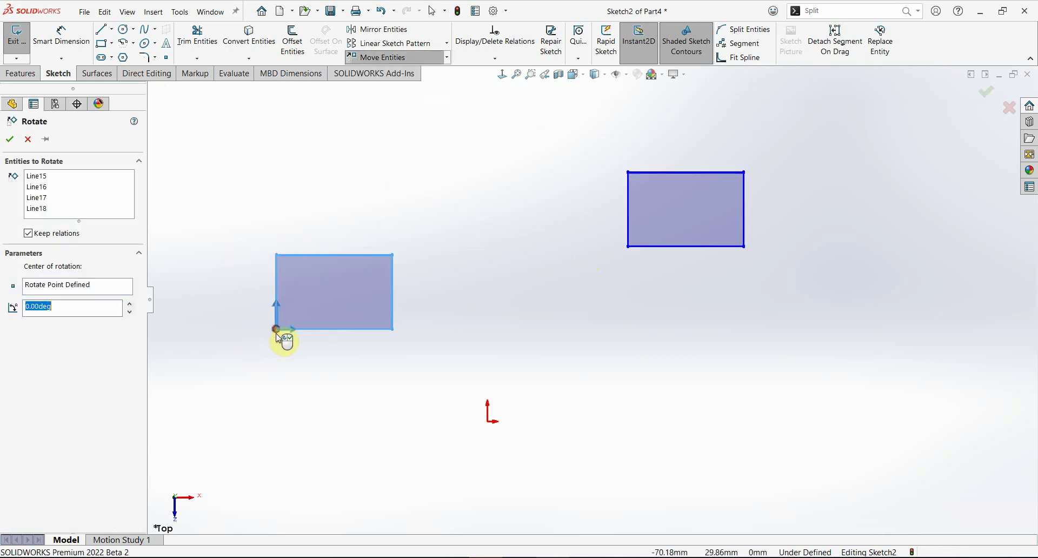
Set the rotation angle to -24 degrees and confirm the rotation.
{"action": "left_click", "coordinate": [130, 304]}
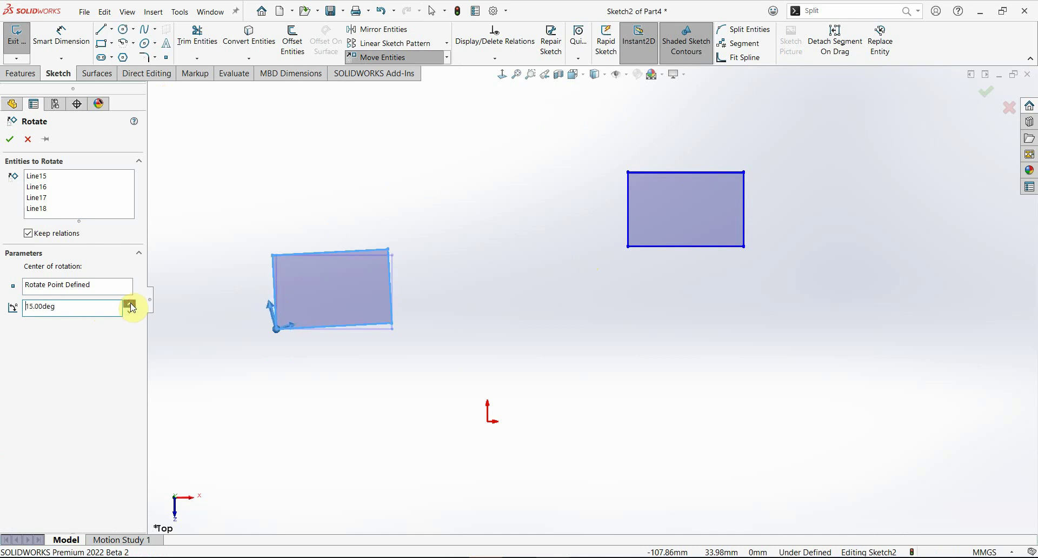
{"action": "left_click", "coordinate": [130, 304]}
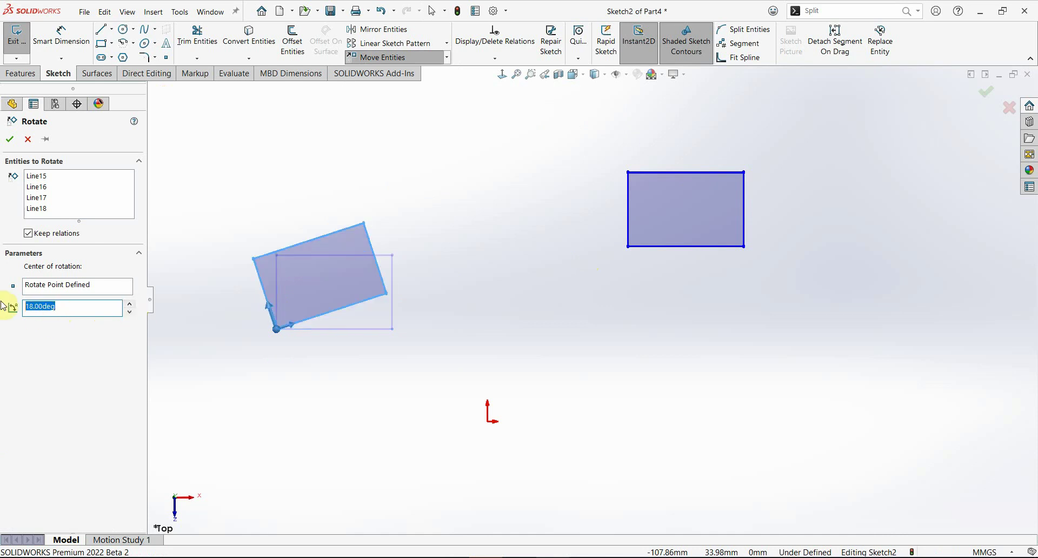
{"action": "type", "text": "0"}
{"action": "key", "text": "Return"}
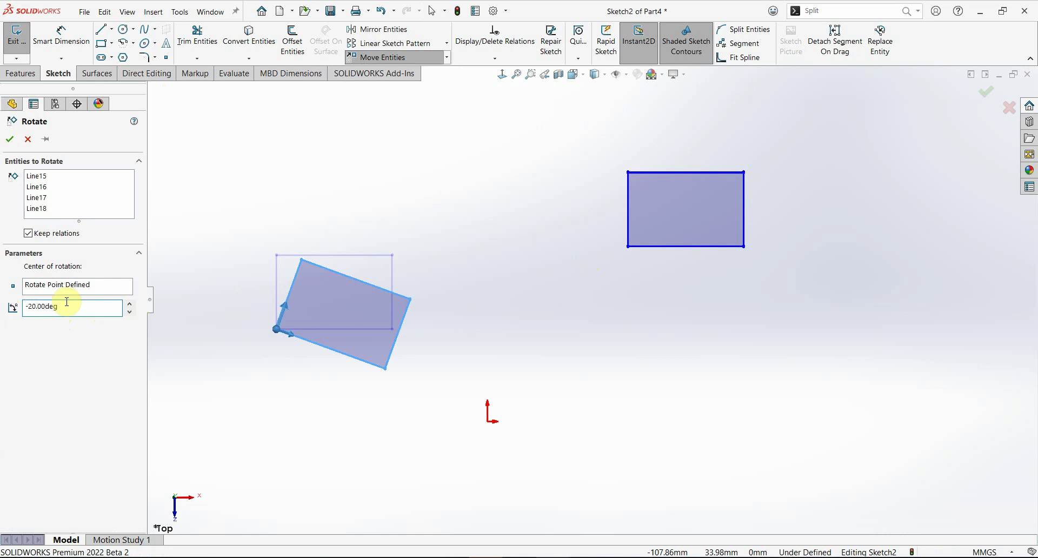
{"action": "left_click", "coordinate": [130, 304]}
{"action": "left_click", "coordinate": [129, 303]}
{"action": "left_click", "coordinate": [130, 303]}
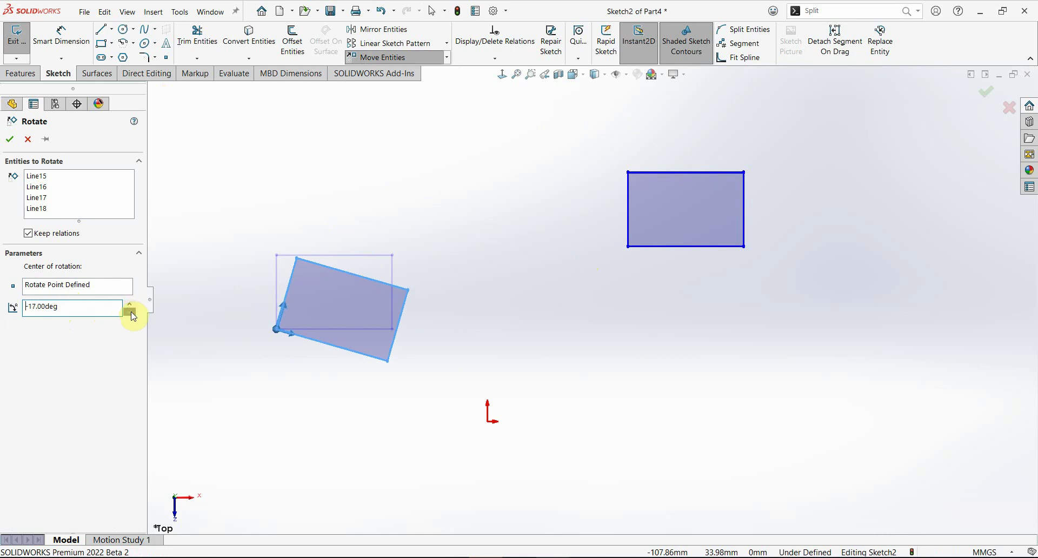
{"action": "double_click", "coordinate": [130, 312]}
{"action": "left_click", "coordinate": [130, 311]}
{"action": "double_click", "coordinate": [130, 312]}
{"action": "double_click", "coordinate": [130, 312]}
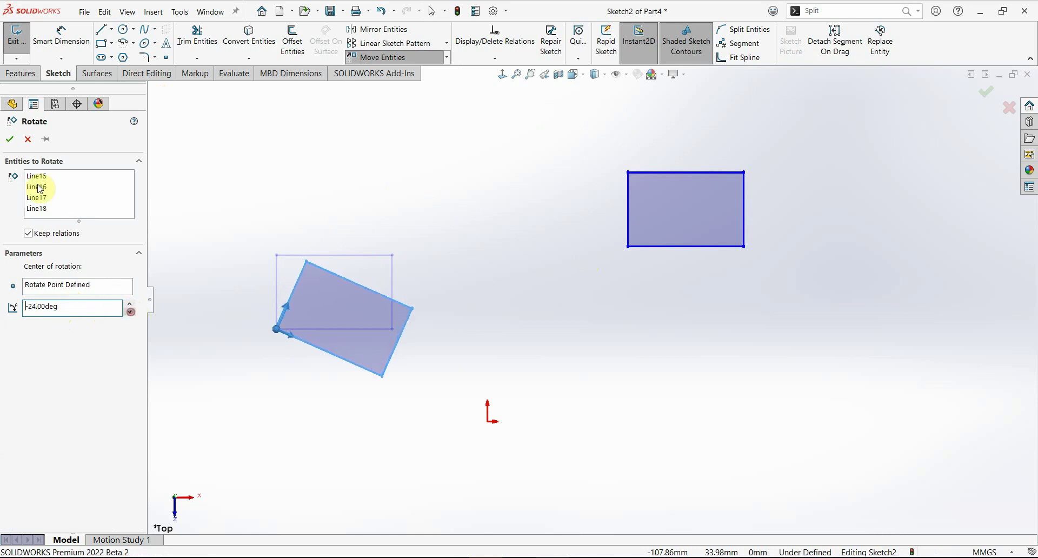
{"action": "left_click", "coordinate": [10, 139]}
Scale the tilted rectangle by 1.7 about its left corner with Copy unchecked.
{"action": "mouse_move", "coordinate": [246, 227]}
{"action": "left_mouse_down"}
{"action": "mouse_move", "coordinate": [492, 448]}
{"action": "mouse_move", "coordinate": [461, 411]}
{"action": "left_mouse_up"}
{"action": "left_click", "coordinate": [447, 57]}
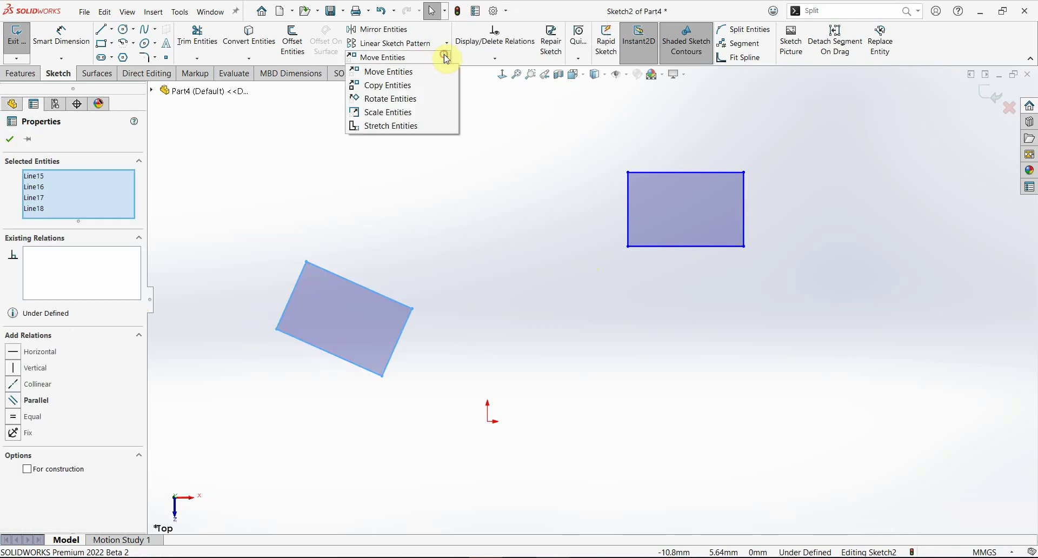
{"action": "left_click", "coordinate": [388, 112]}
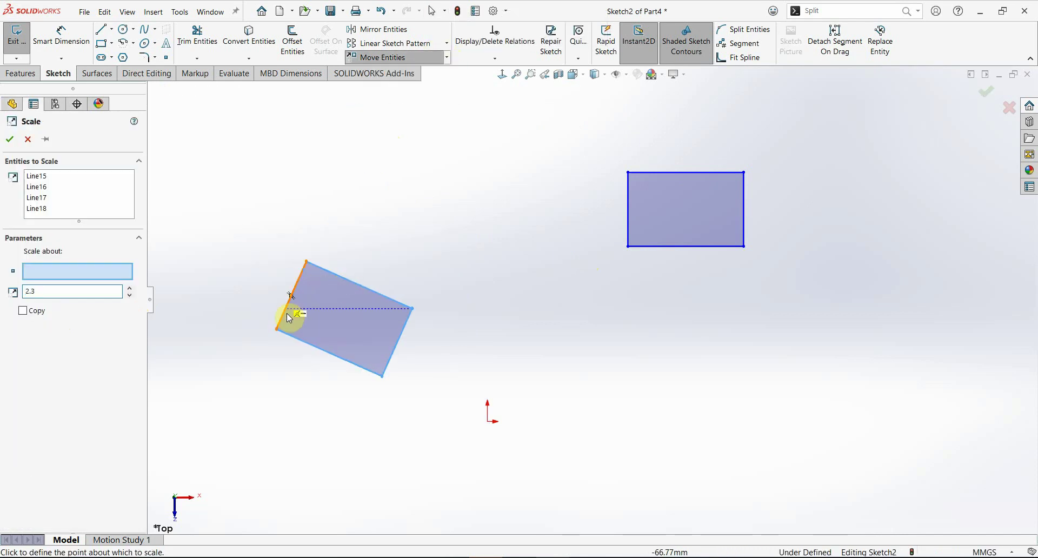
{"action": "left_click", "coordinate": [277, 329]}
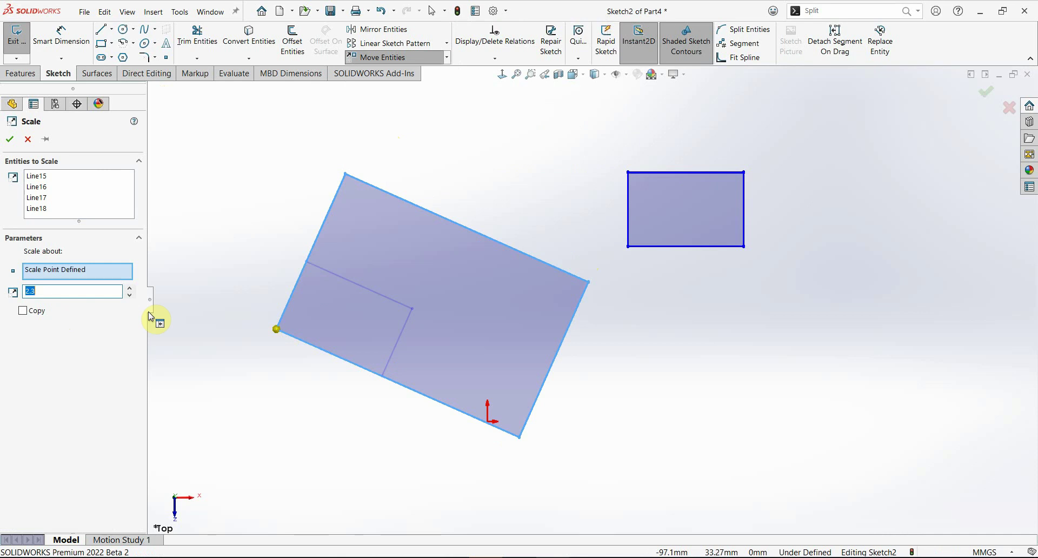
{"action": "left_click", "coordinate": [129, 295]}
{"action": "left_click", "coordinate": [130, 295]}
{"action": "left_click", "coordinate": [130, 296]}
{"action": "left_click", "coordinate": [130, 296]}
{"action": "left_click", "coordinate": [130, 296]}
{"action": "left_click", "coordinate": [129, 295]}
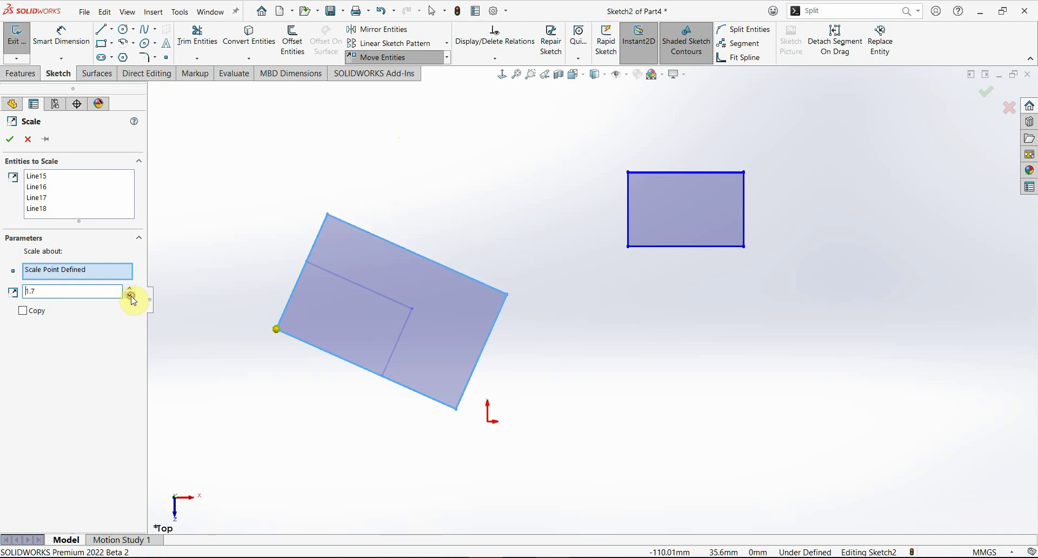
{"action": "left_click", "coordinate": [22, 311]}
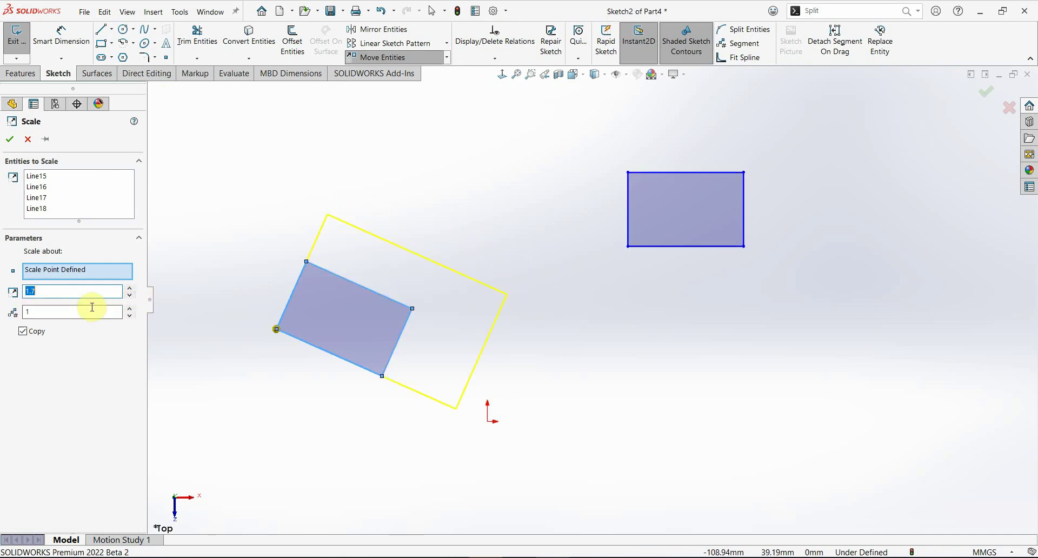
{"action": "left_click", "coordinate": [23, 332]}
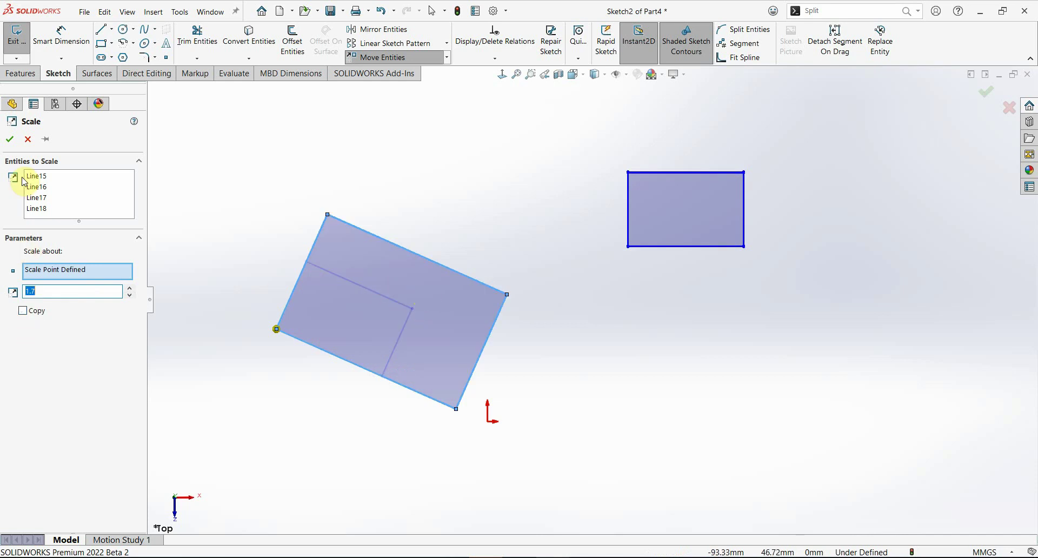
{"action": "left_click", "coordinate": [9, 139]}
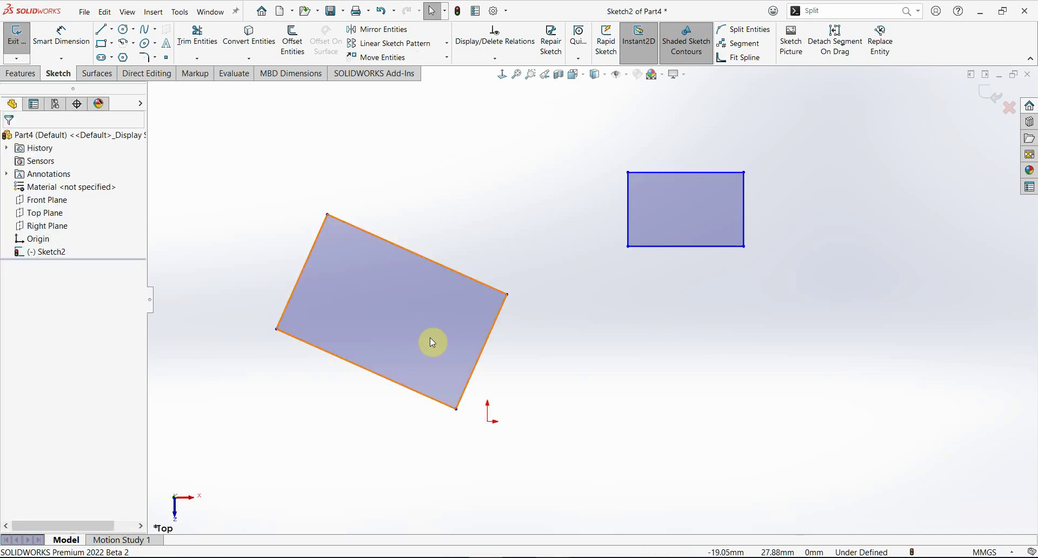
Try stretching the tilted rectangle's top corner by dragging, then undo the drag.
{"action": "left_click_drag", "start_coordinate": [262, 173], "coordinate": [475, 373]}
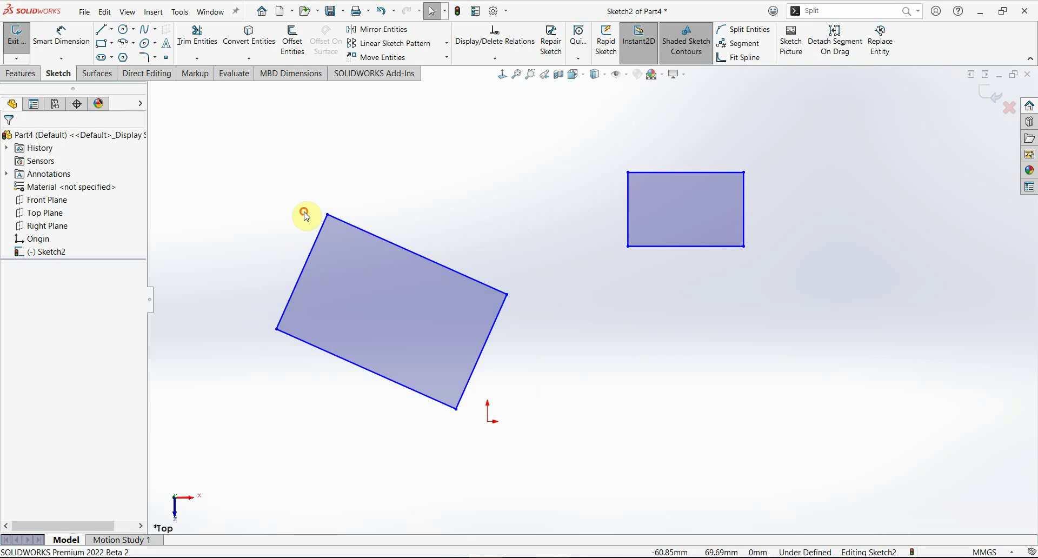
{"action": "left_click", "coordinate": [447, 58]}
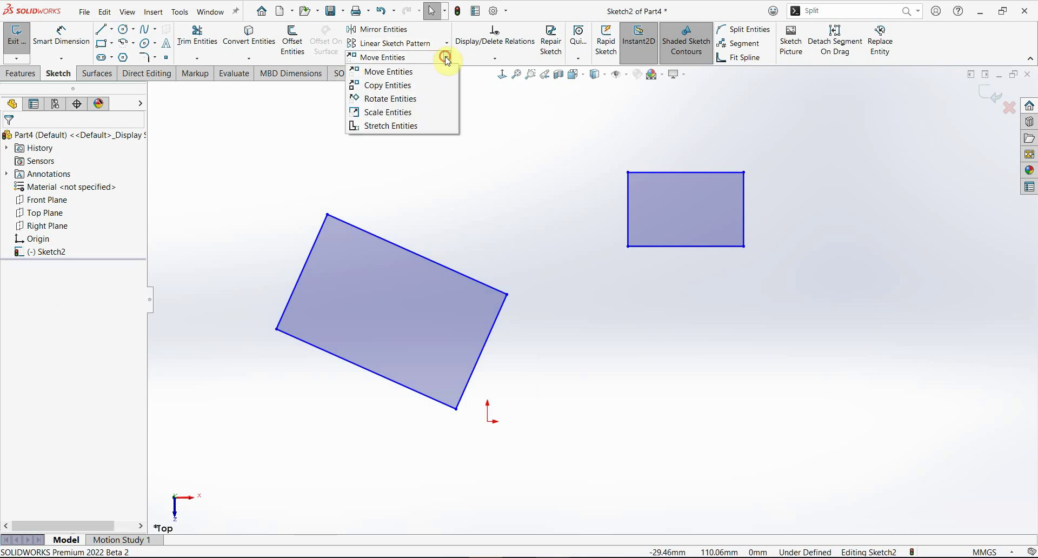
{"action": "left_click", "coordinate": [396, 126]}
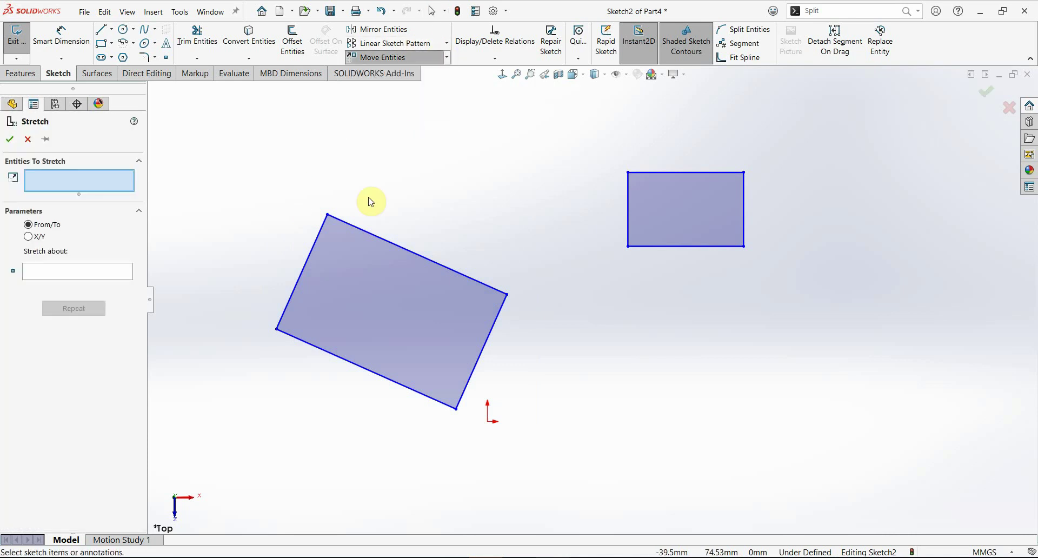
{"action": "key", "text": "Escape"}
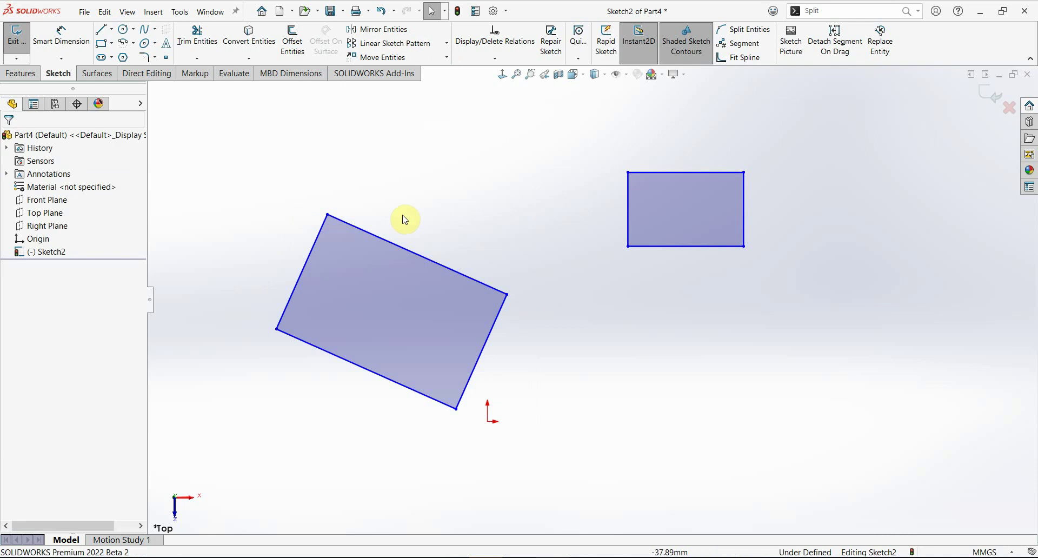
{"action": "left_click", "coordinate": [398, 246]}
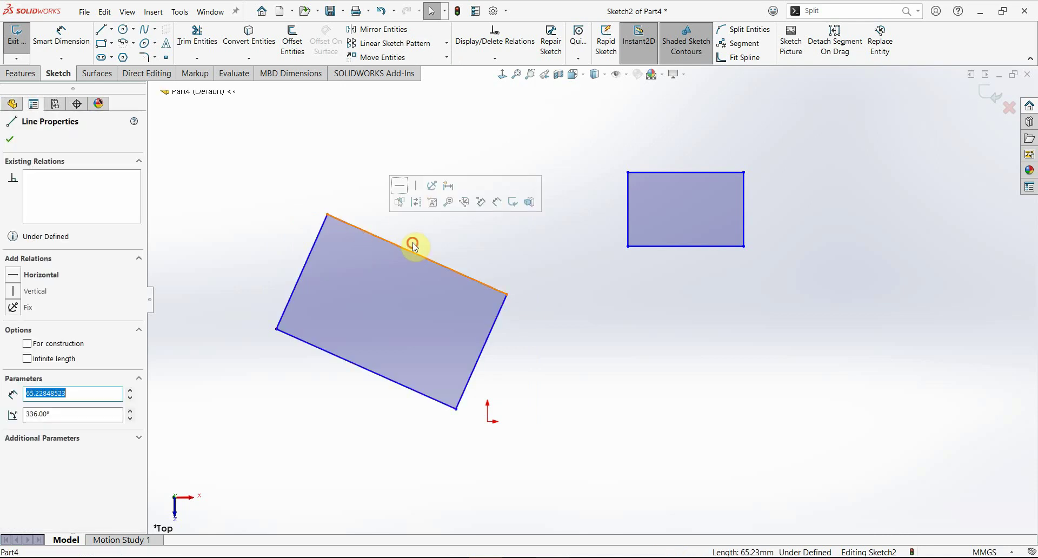
{"action": "left_click_drag", "start_coordinate": [327, 214], "coordinate": [326, 200]}
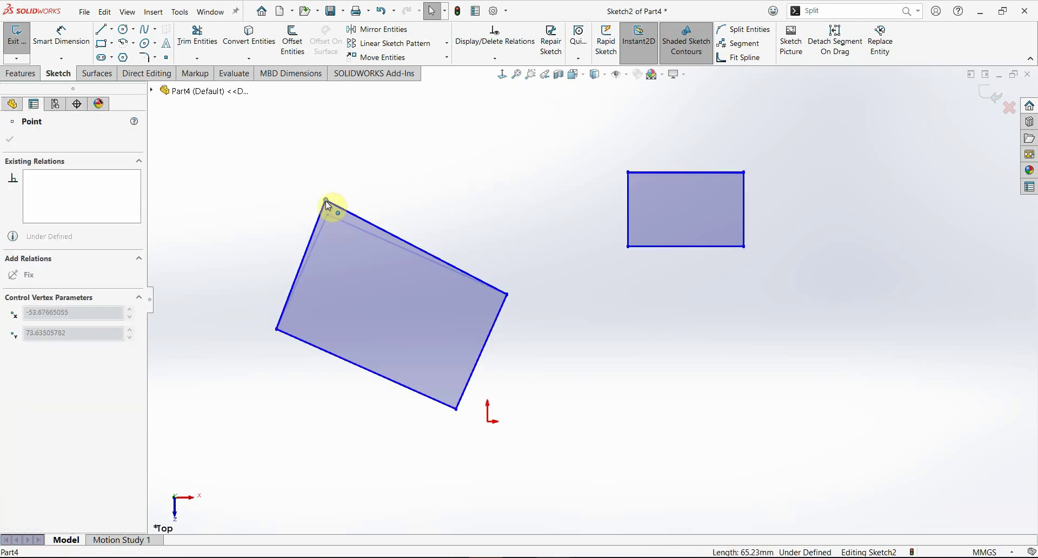
{"action": "key", "text": "ctrl+z"}
{"action": "left_click", "coordinate": [445, 204]}
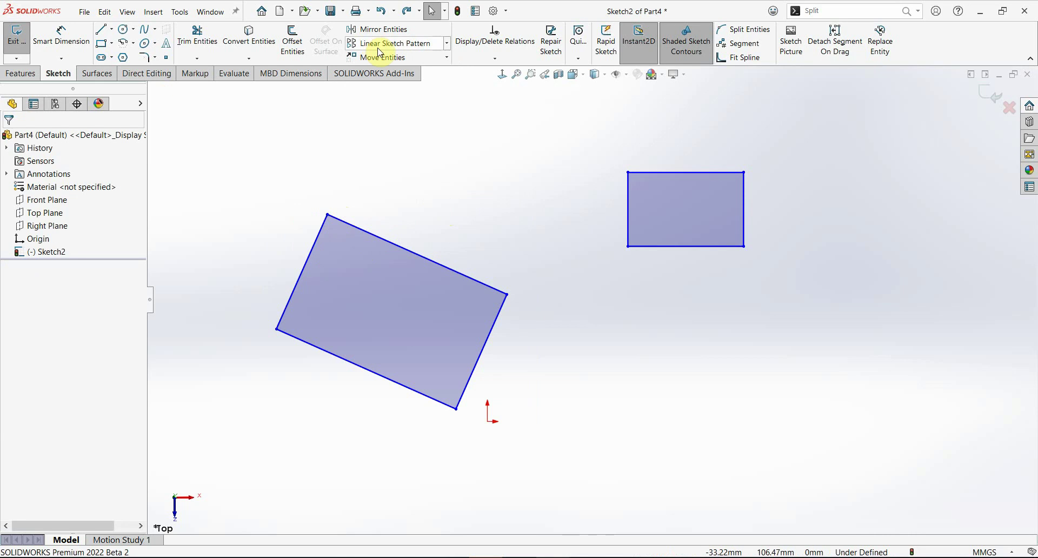
Stretch the top and left lines, moving the top corner further up and left.
{"action": "left_click", "coordinate": [447, 57]}
{"action": "left_click", "coordinate": [383, 125]}
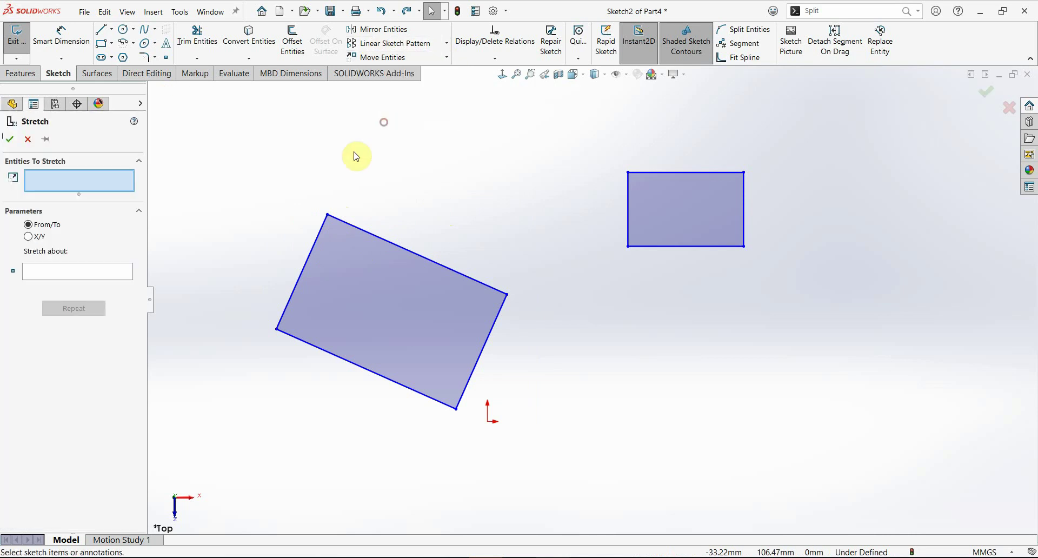
{"action": "left_click", "coordinate": [350, 227]}
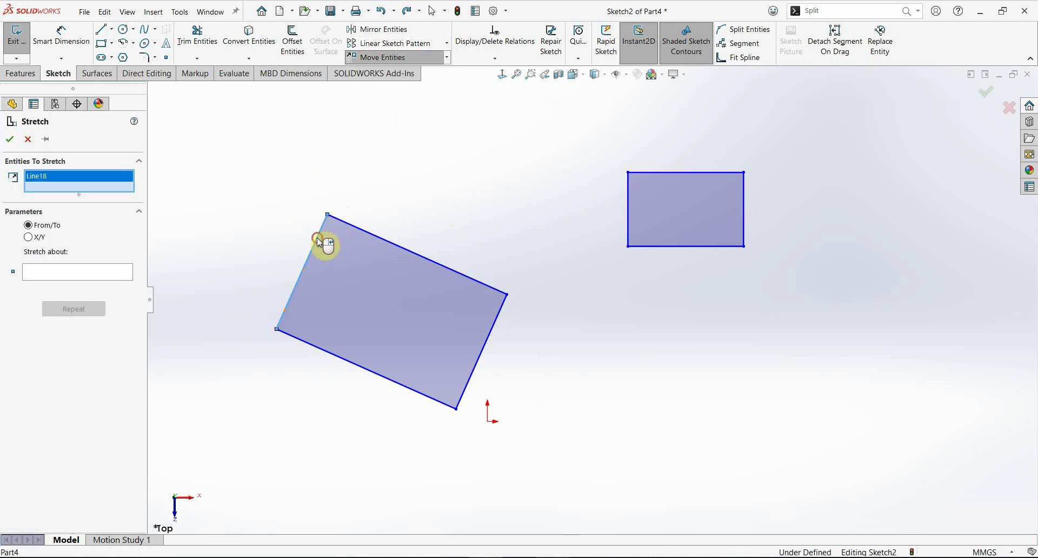
{"action": "left_click", "coordinate": [351, 226]}
{"action": "left_click", "coordinate": [75, 285]}
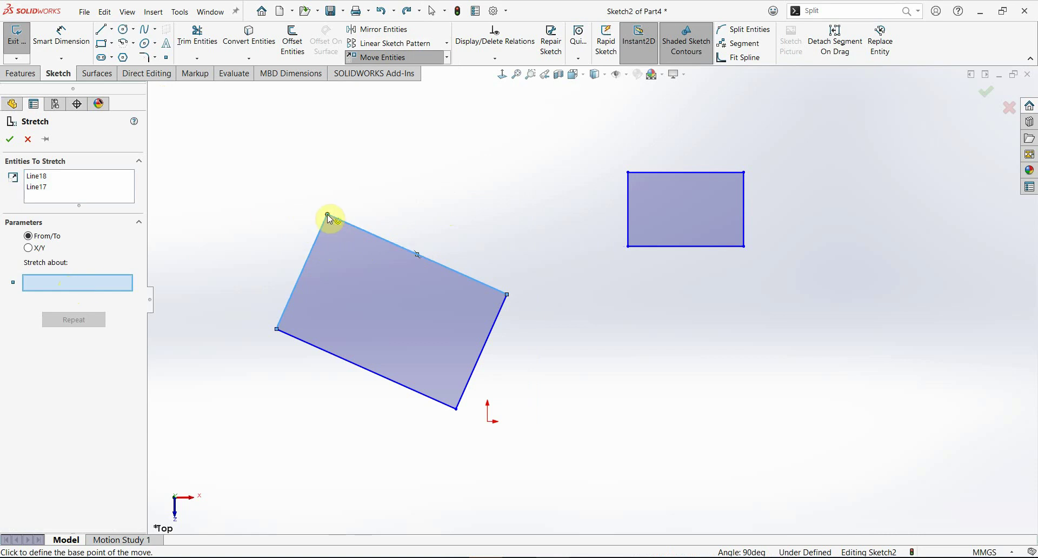
{"action": "left_click", "coordinate": [327, 214]}
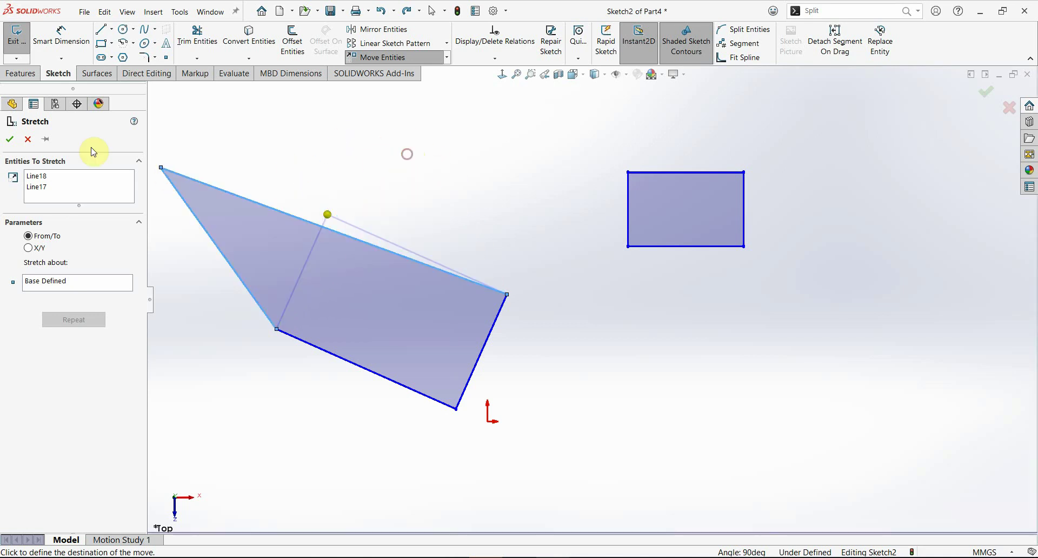
{"action": "left_click", "coordinate": [218, 172]}
{"action": "left_click", "coordinate": [262, 177]}
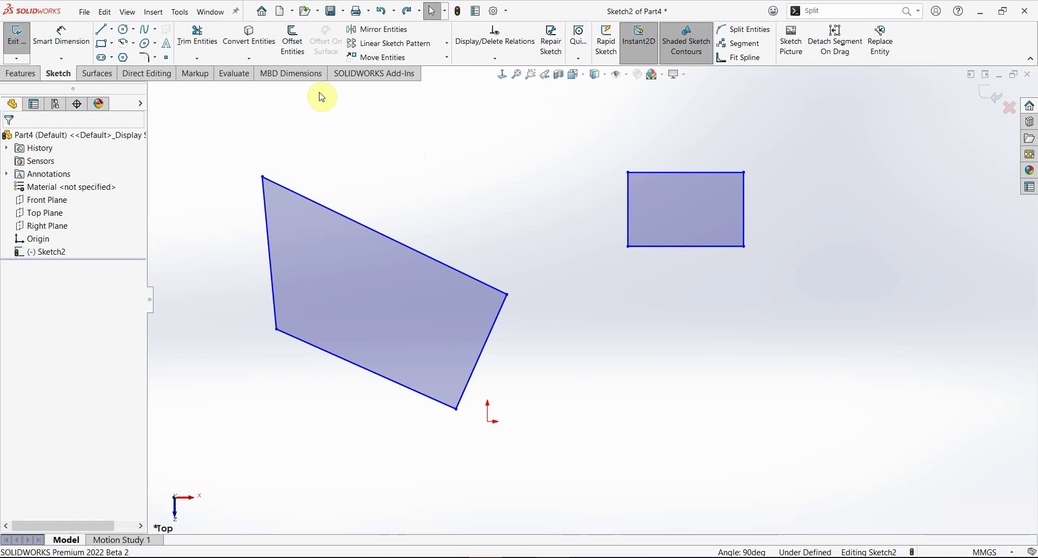
Browse the transform and relations menus, then select every entity in the sketch.
{"action": "left_click", "coordinate": [446, 57]}
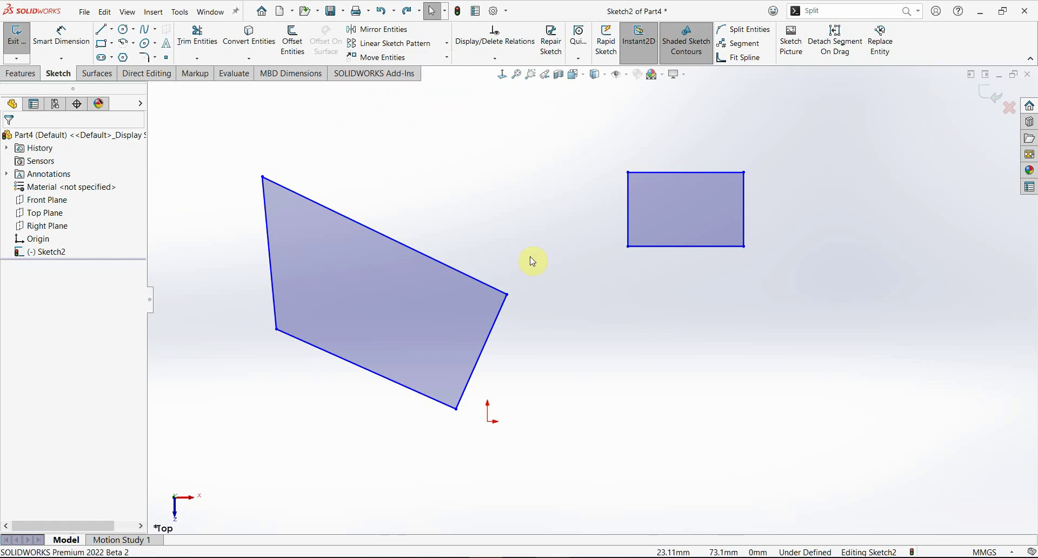
{"action": "scroll", "coordinate": [527, 275], "scroll_direction": "up", "scroll_amount": 2}
{"action": "scroll", "coordinate": [604, 315], "scroll_direction": "down", "scroll_amount": 1}
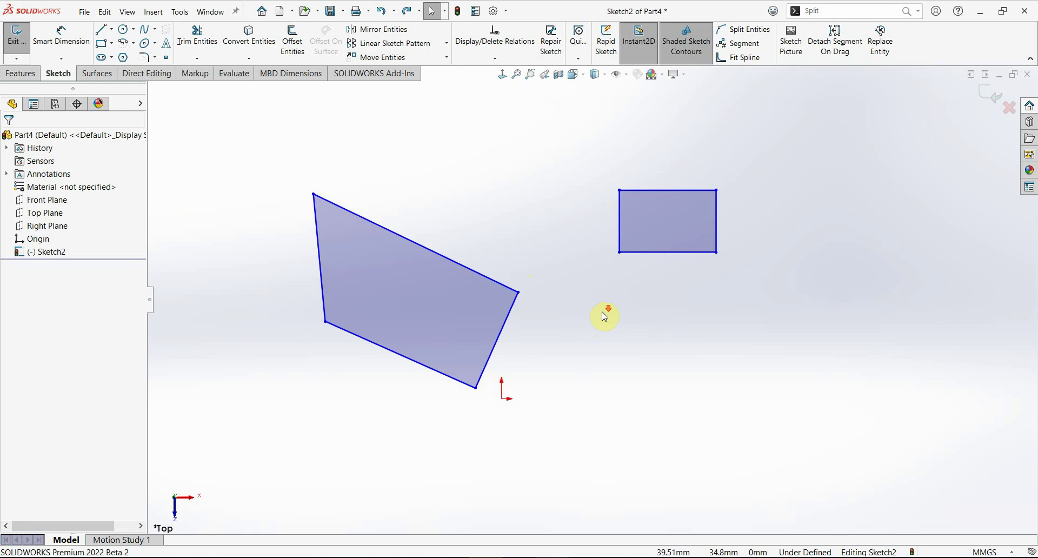
{"action": "scroll", "coordinate": [603, 313], "scroll_direction": "down", "scroll_amount": 1}
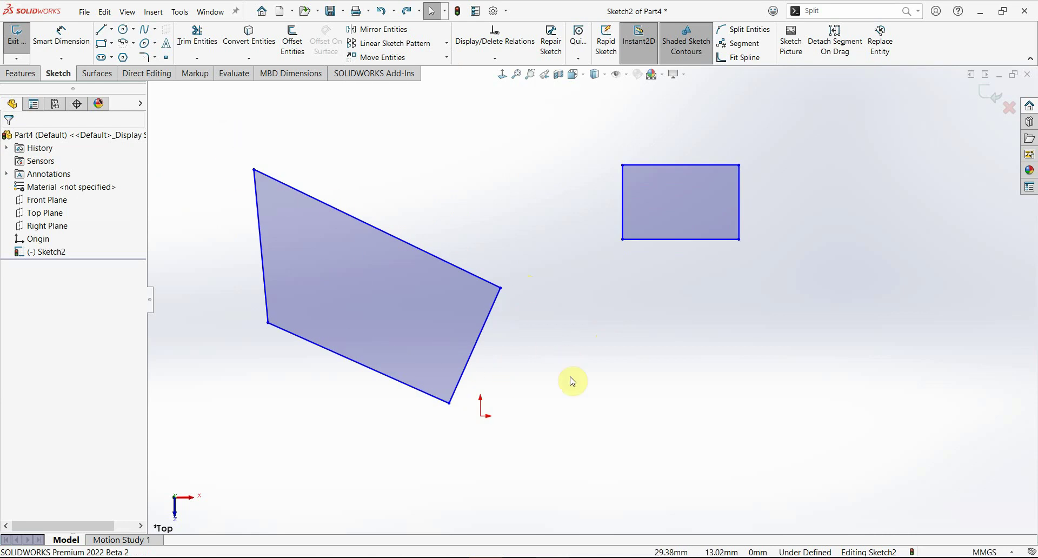
{"action": "left_click", "coordinate": [494, 58]}
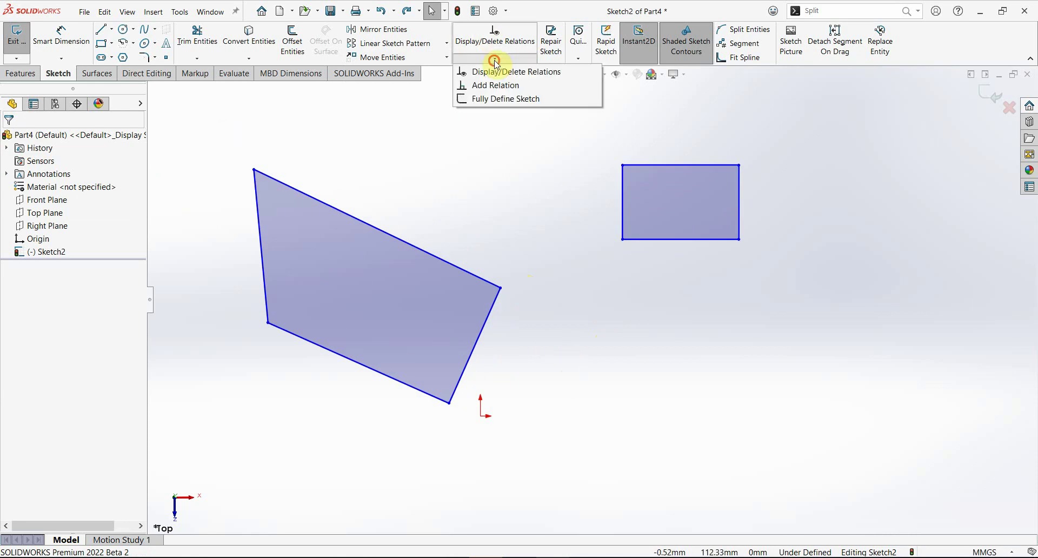
{"action": "left_click", "coordinate": [603, 310]}
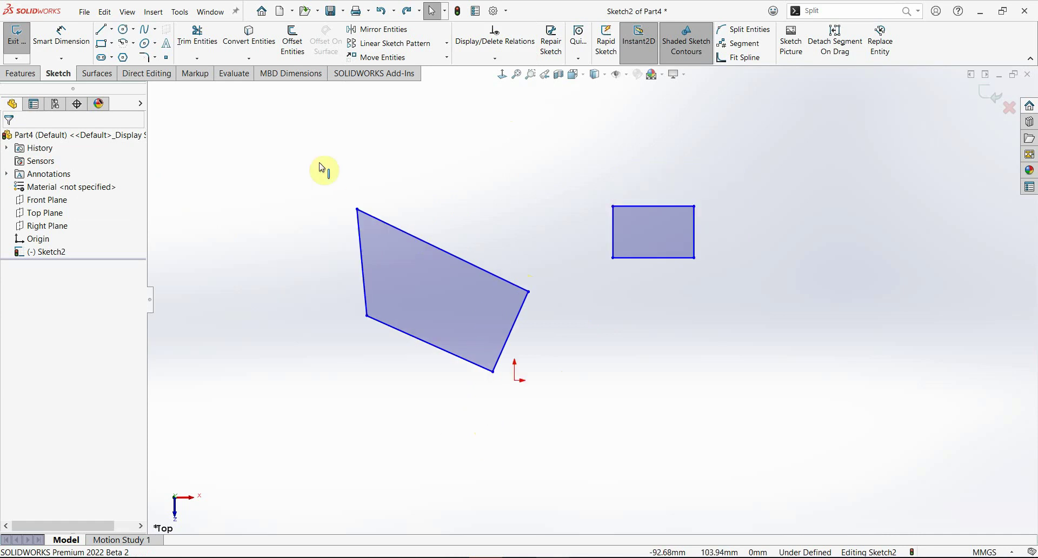
{"action": "left_click_drag", "start_coordinate": [307, 151], "coordinate": [852, 485]}
Delete all geometry and draw a horizontal line from the origin about 67 mm right.
{"action": "key", "text": "Delete"}
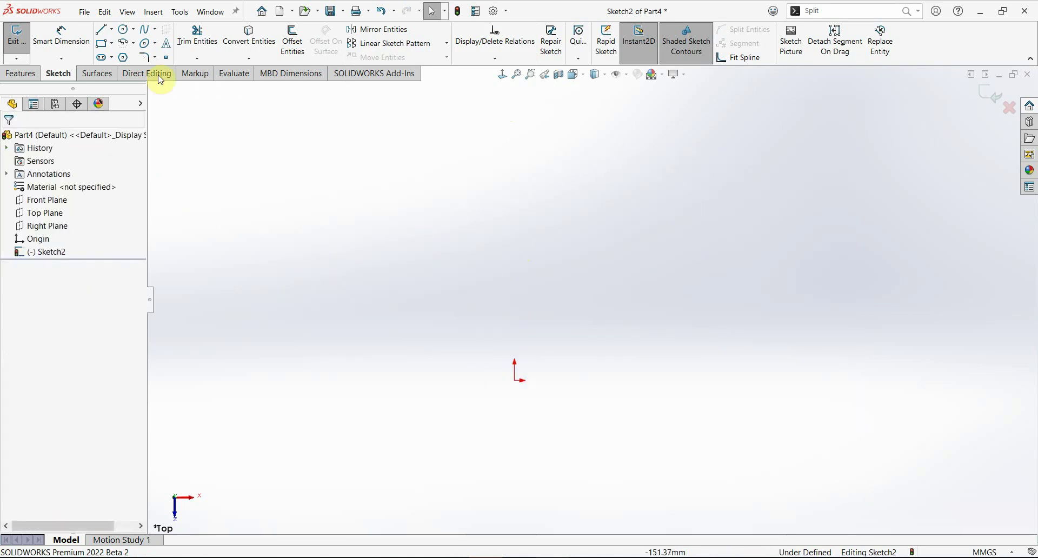
{"action": "left_click", "coordinate": [102, 29]}
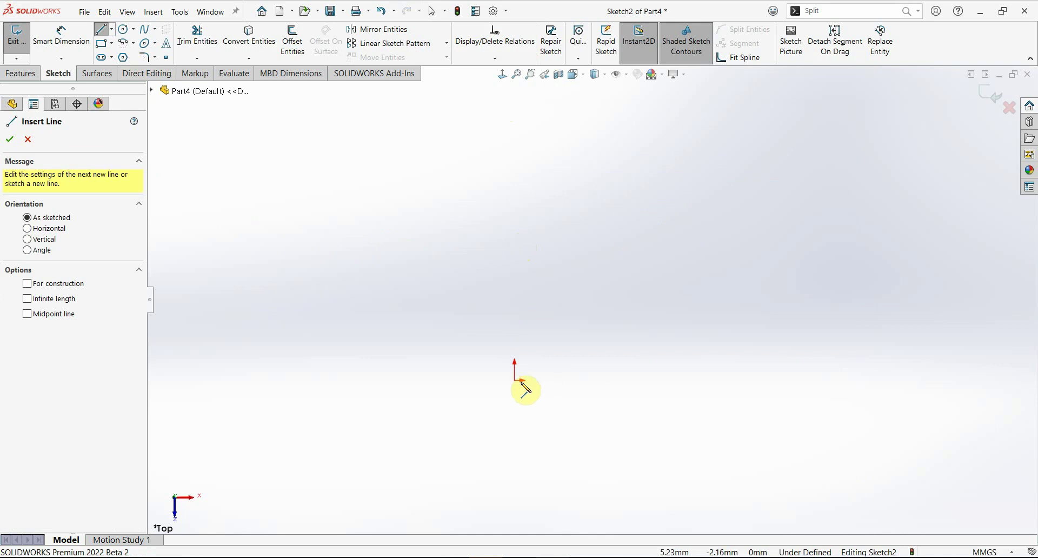
{"action": "left_click", "coordinate": [516, 381]}
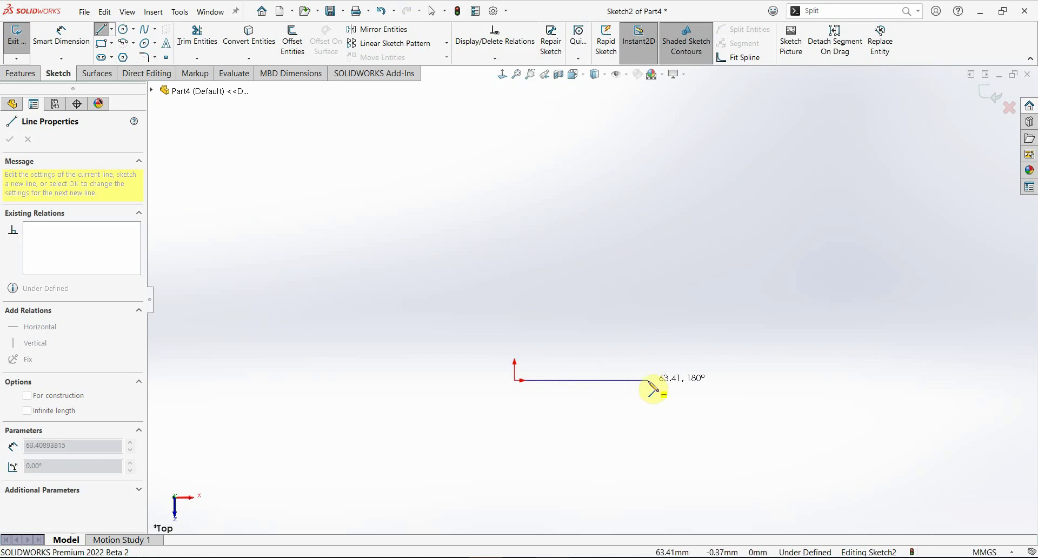
{"action": "scroll", "coordinate": [627, 384], "scroll_direction": "down", "scroll_amount": 2}
{"action": "scroll", "coordinate": [654, 378], "scroll_direction": "down", "scroll_amount": 2}
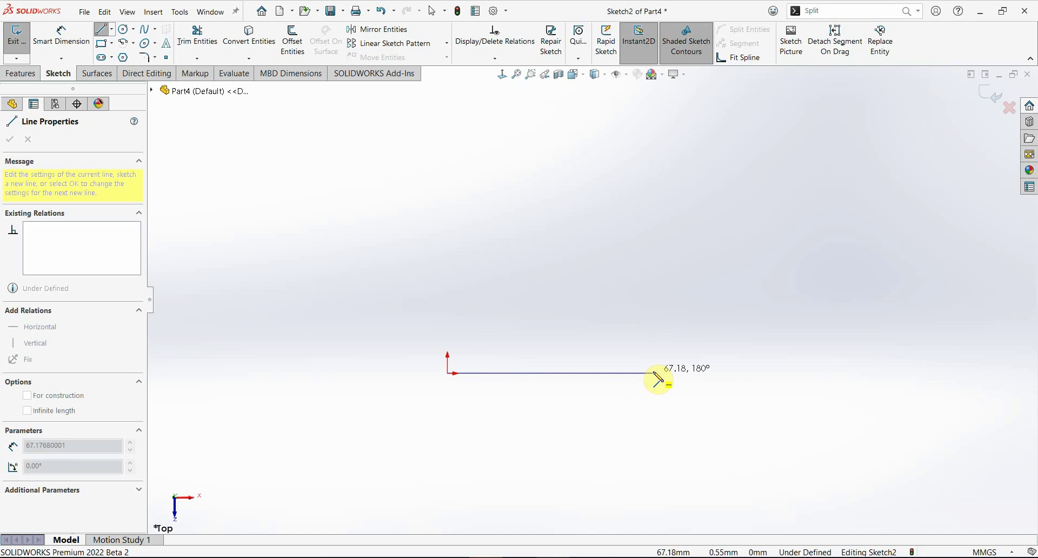
{"action": "left_click", "coordinate": [654, 373]}
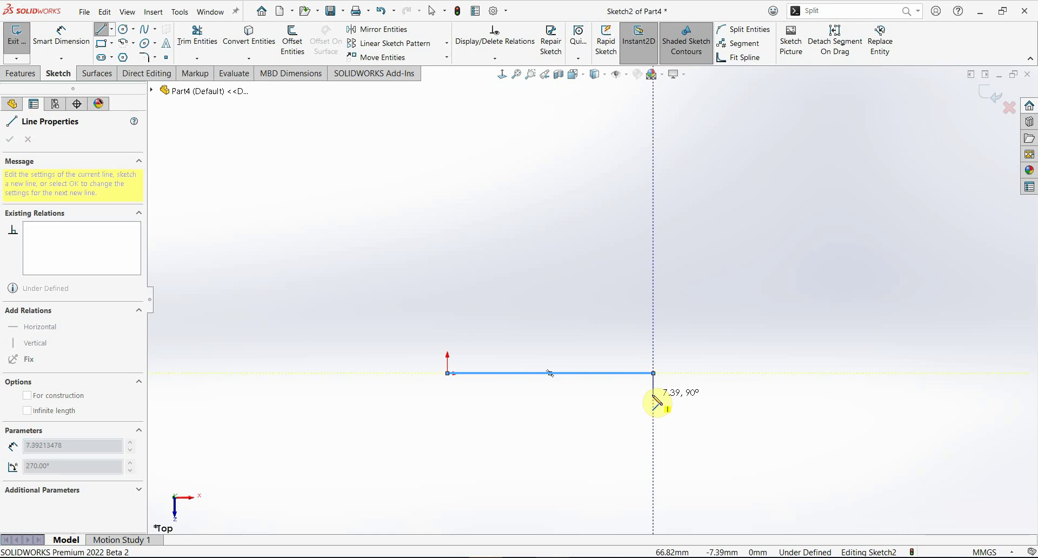
{"action": "key", "text": "Escape"}
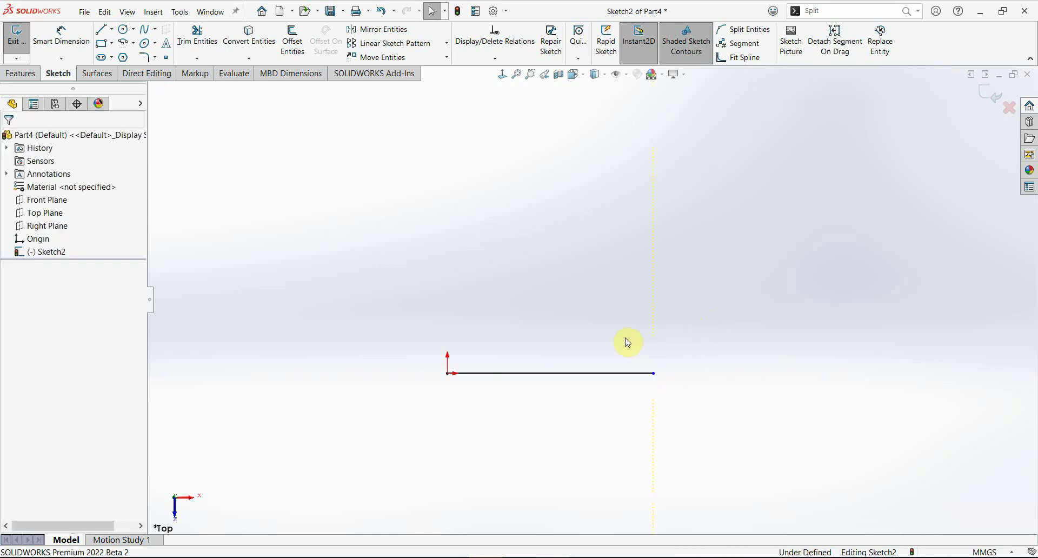
{"action": "left_click", "coordinate": [580, 57]}
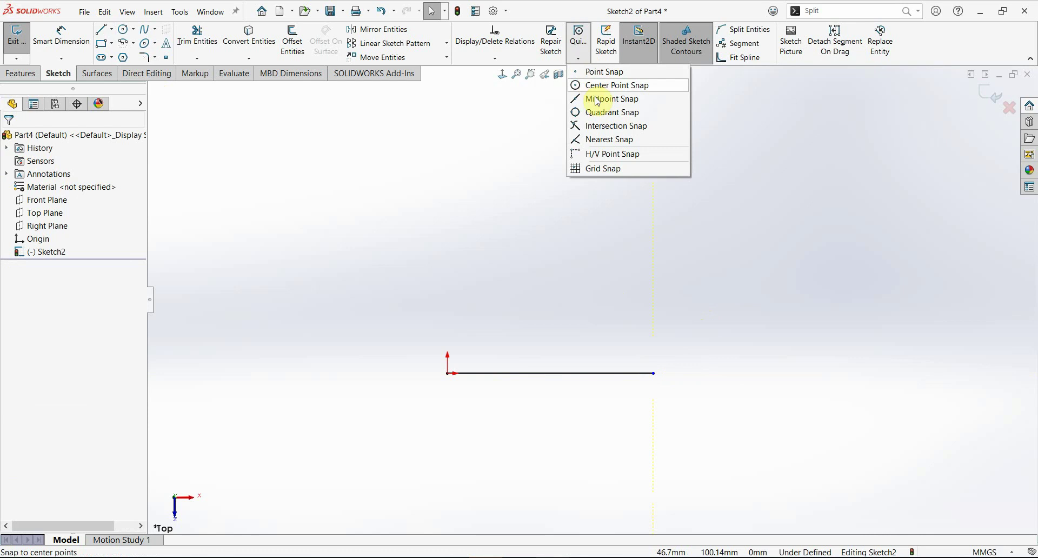
{"action": "left_click", "coordinate": [621, 135]}
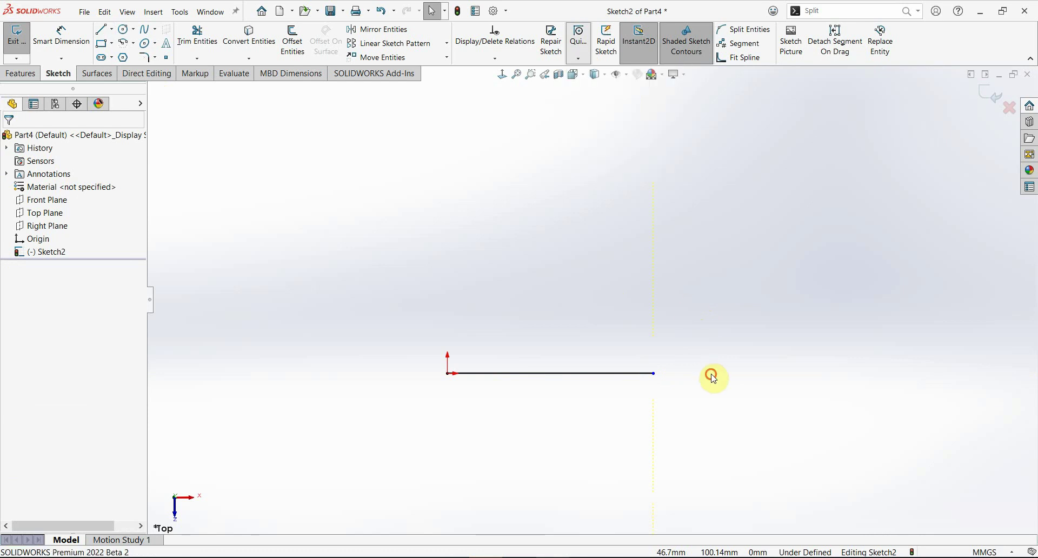
{"action": "left_click", "coordinate": [570, 373]}
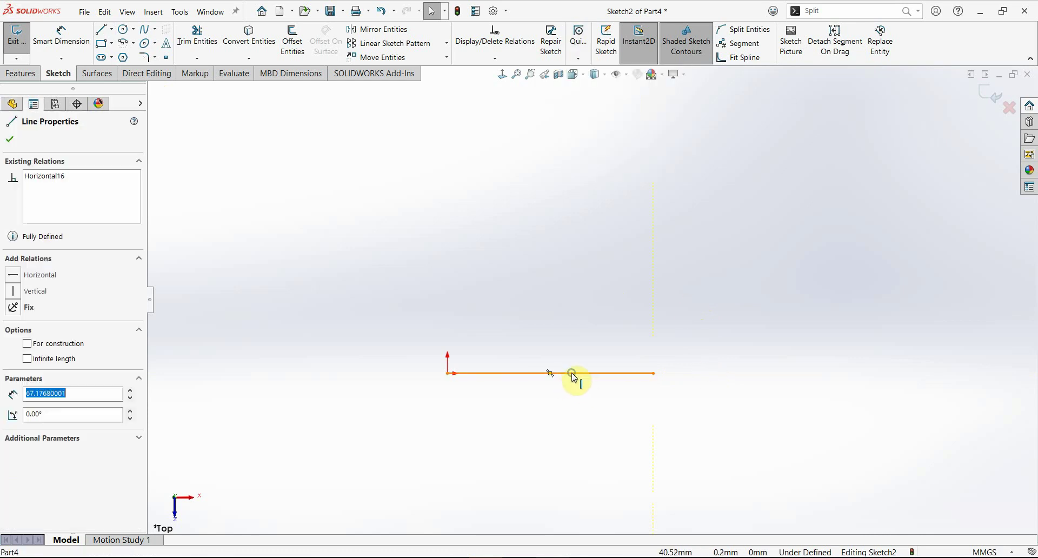
{"action": "right_click", "coordinate": [570, 373]}
{"action": "left_click", "coordinate": [535, 293]}
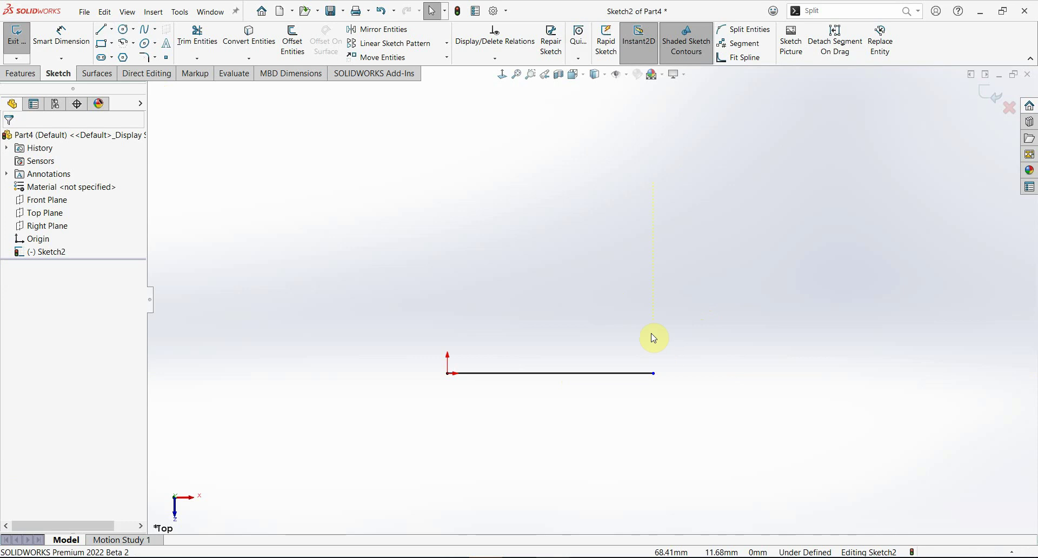
{"action": "left_click", "coordinate": [552, 374]}
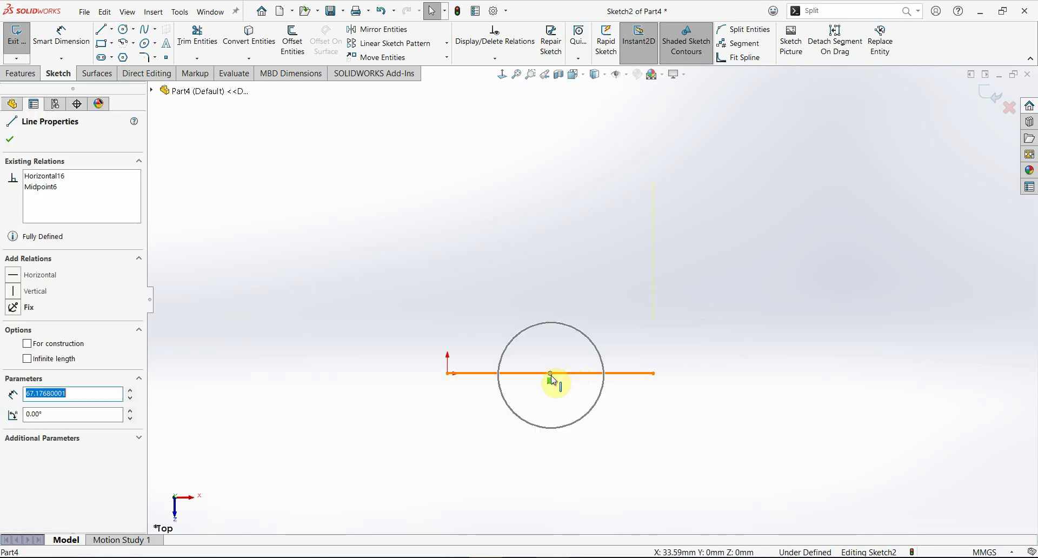
{"action": "left_click", "coordinate": [557, 385]}
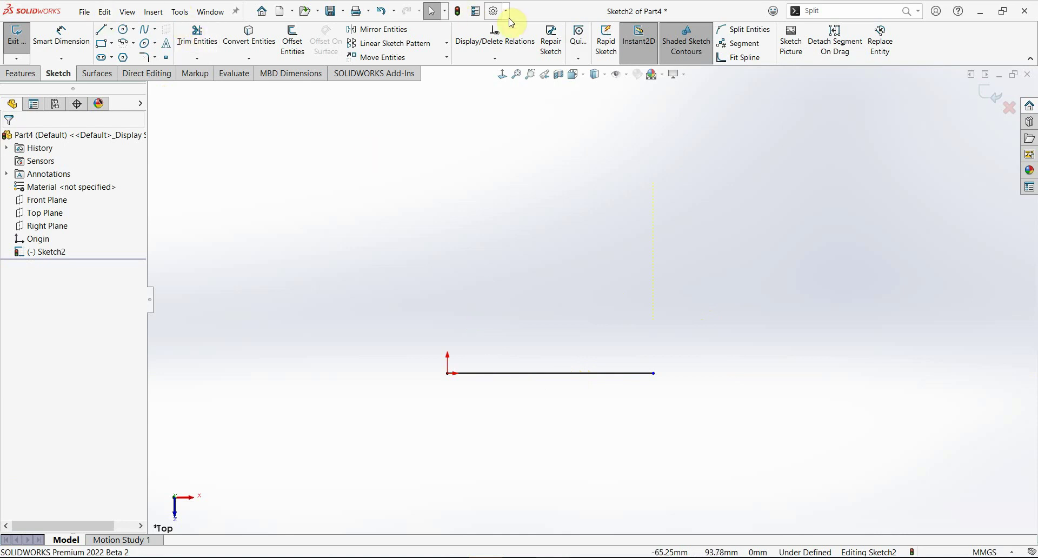
{"action": "left_click", "coordinate": [493, 12]}
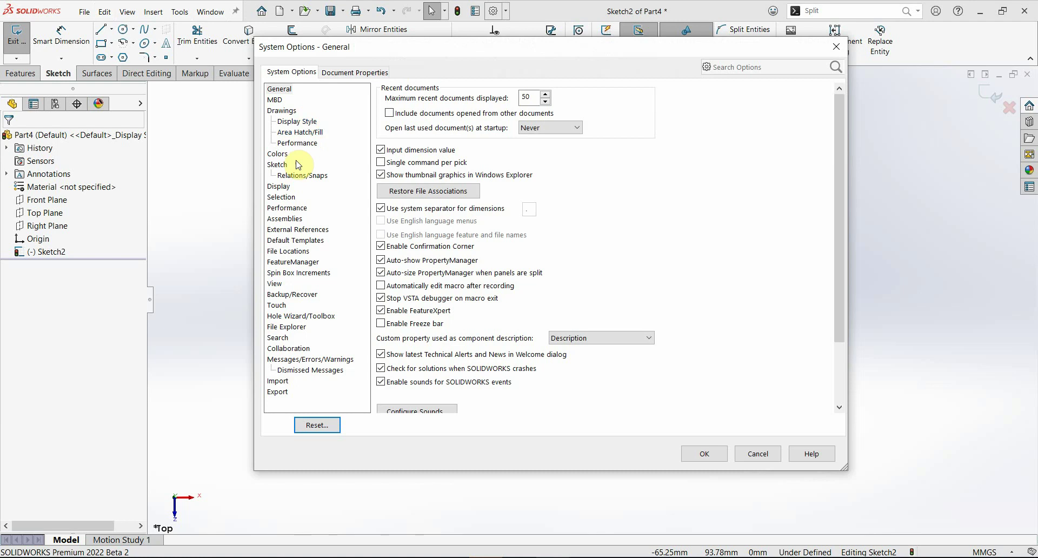
{"action": "left_click", "coordinate": [278, 165]}
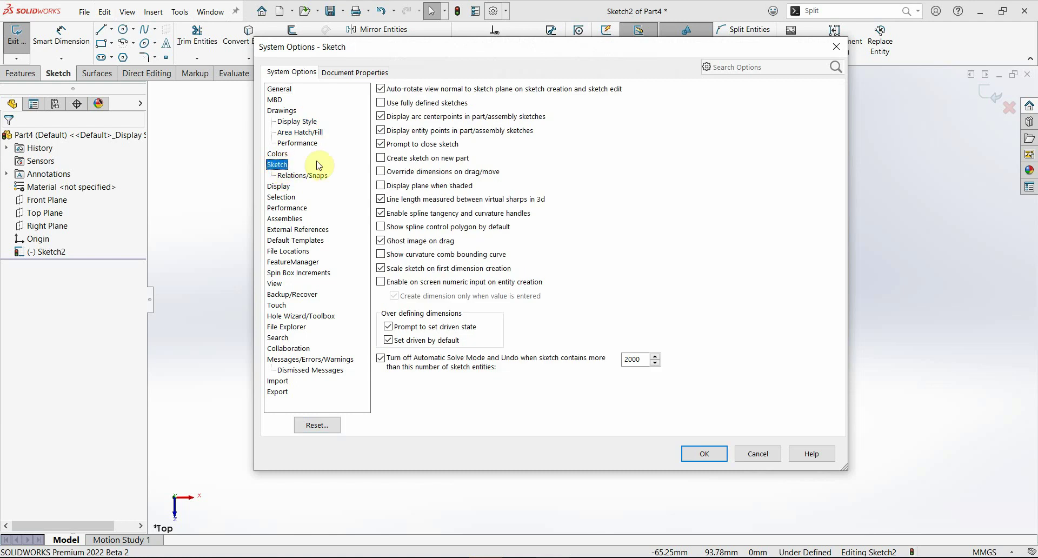
{"action": "left_click", "coordinate": [297, 175]}
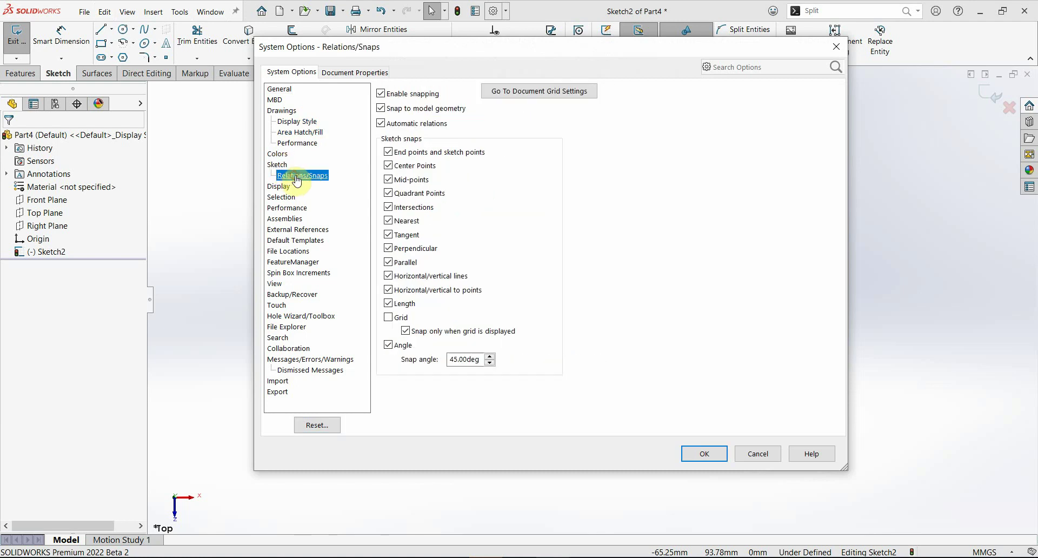
{"action": "left_click", "coordinate": [382, 95]}
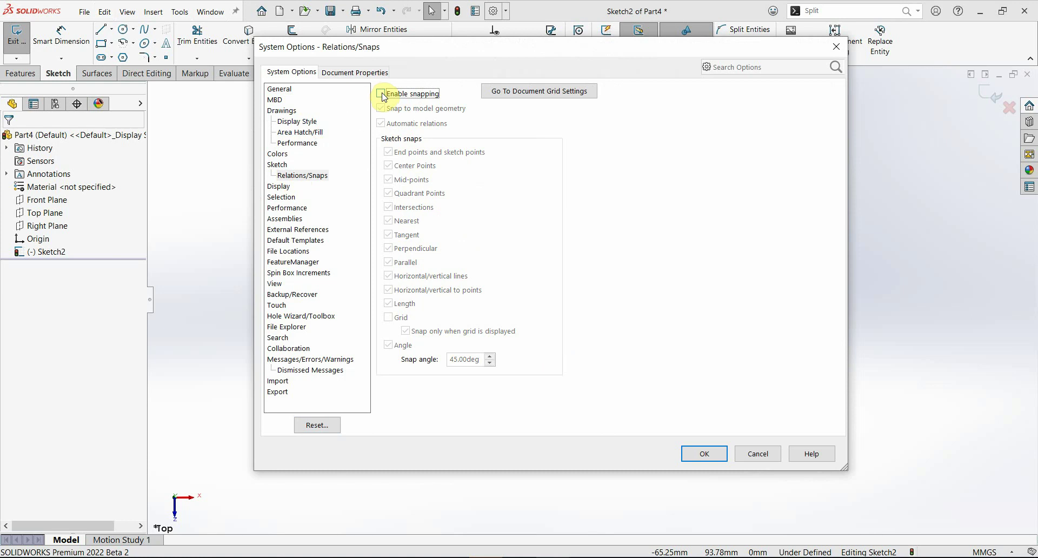
{"action": "left_click", "coordinate": [382, 94]}
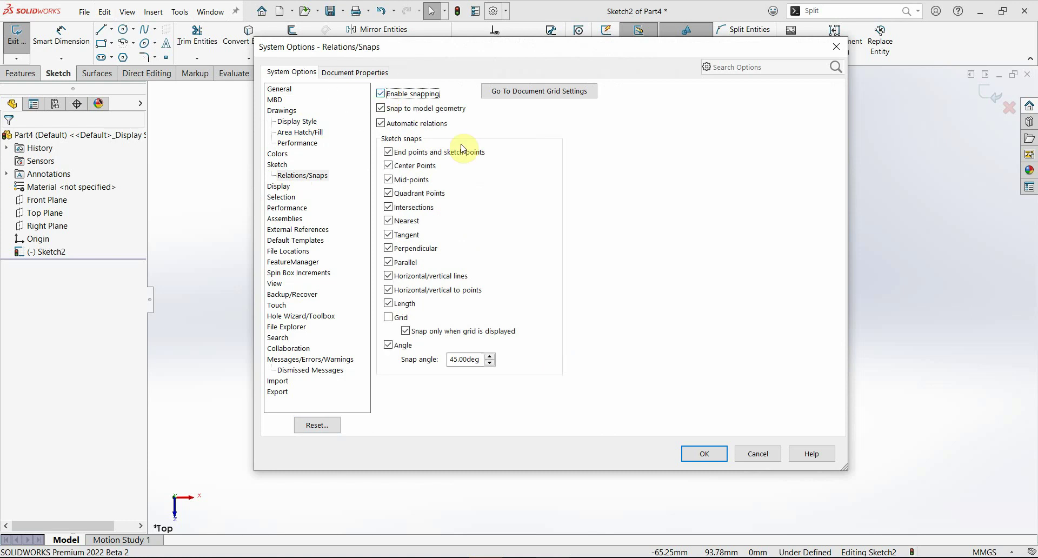
{"action": "left_click", "coordinate": [709, 456]}
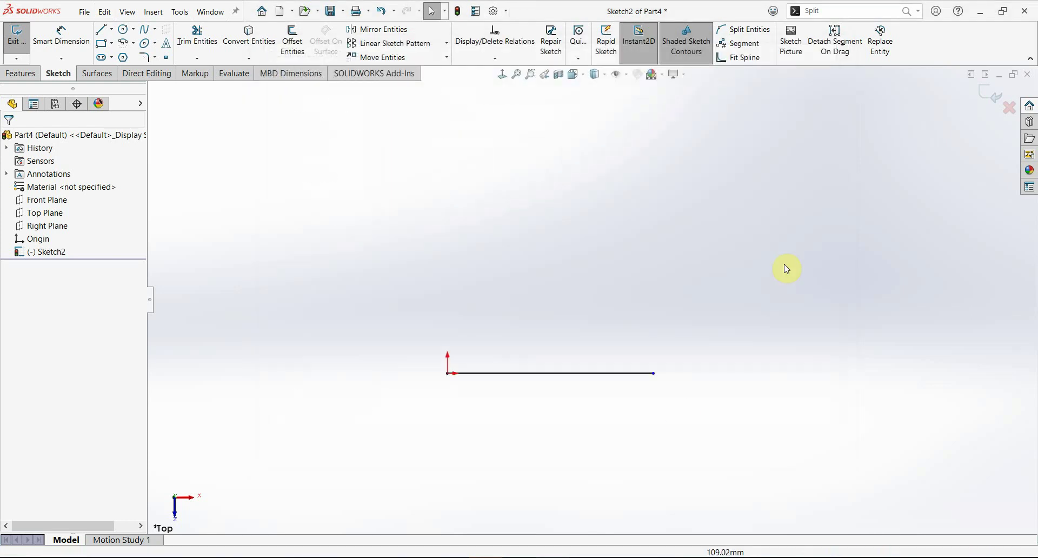
{"action": "scroll", "coordinate": [631, 354], "scroll_direction": "down", "scroll_amount": 3}
{"action": "scroll", "coordinate": [631, 354], "scroll_direction": "down", "scroll_amount": 1}
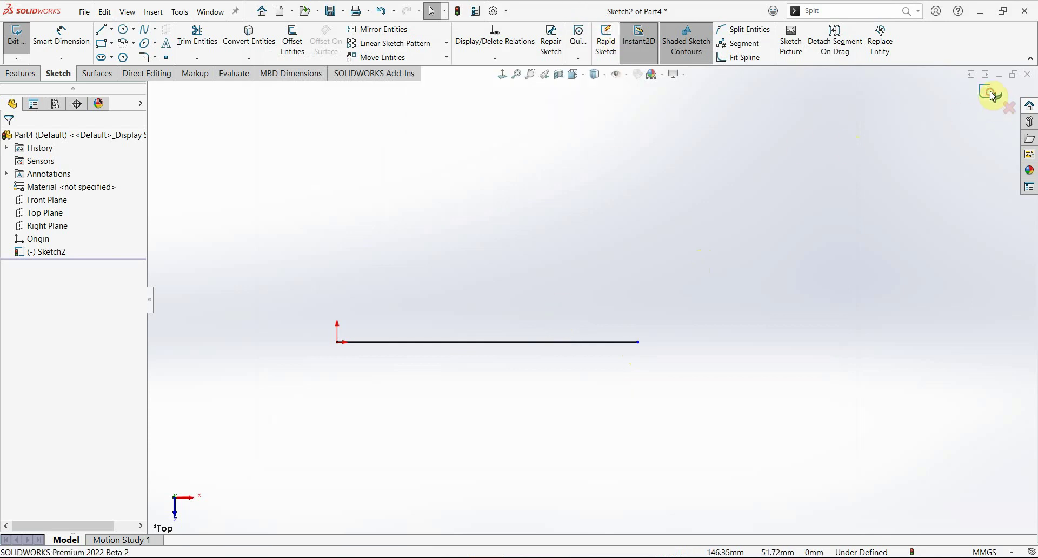
Exit the line sketch and draw a corner rectangle from the origin on the Front Plane.
{"action": "left_click", "coordinate": [993, 95]}
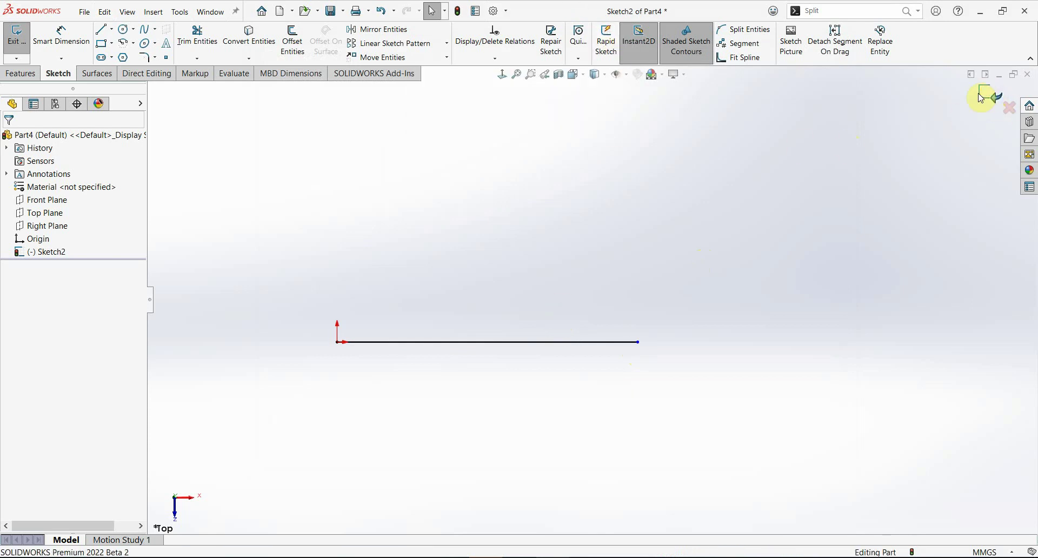
{"action": "left_click", "coordinate": [52, 200]}
{"action": "left_click", "coordinate": [86, 181]}
{"action": "left_click", "coordinate": [106, 44]}
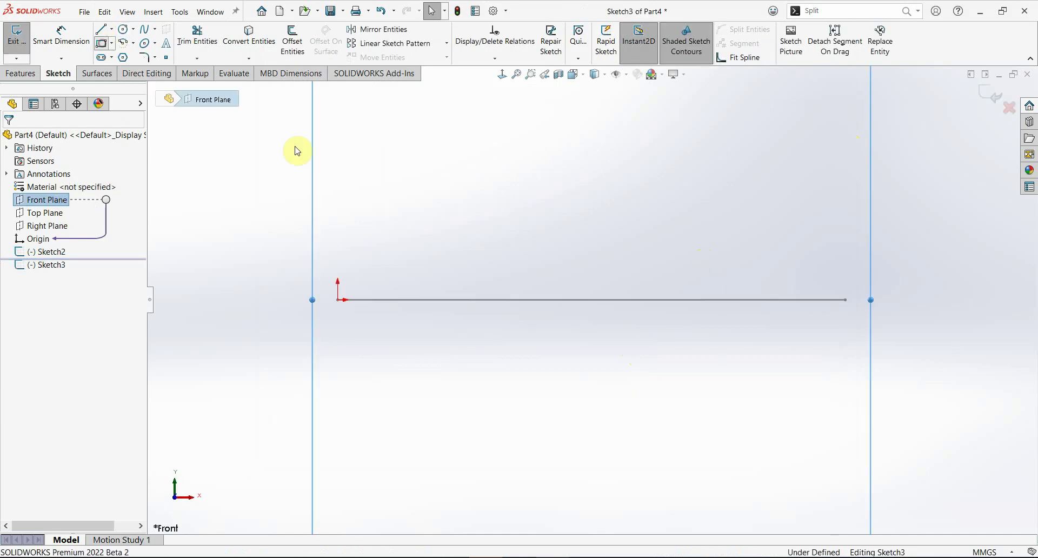
{"action": "left_click_drag", "start_coordinate": [333, 163], "coordinate": [518, 306]}
Extrude the rectangle into a 10 mm solid box and select the Front Plane.
{"action": "left_click", "coordinate": [27, 80]}
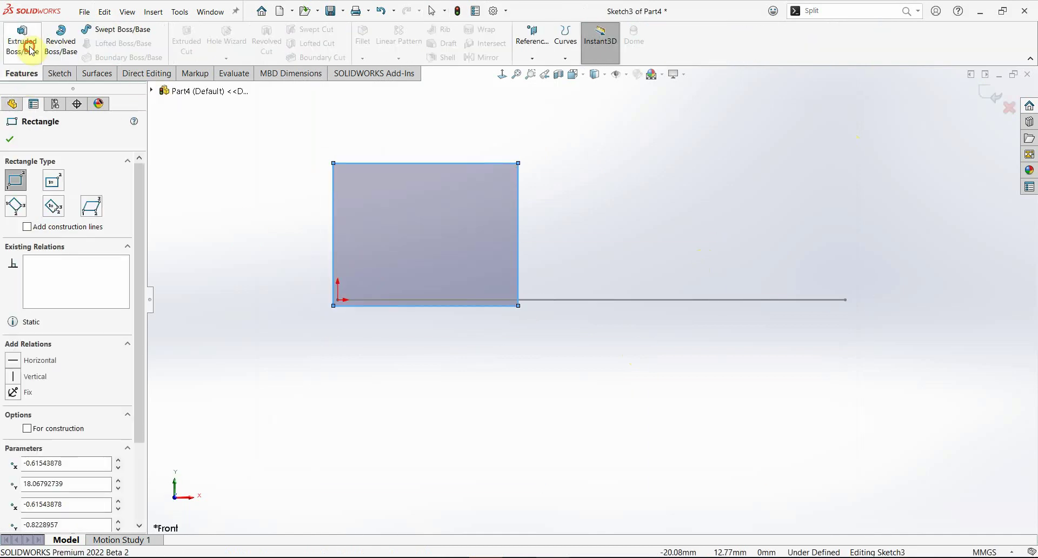
{"action": "left_click", "coordinate": [23, 38]}
{"action": "left_click", "coordinate": [985, 95]}
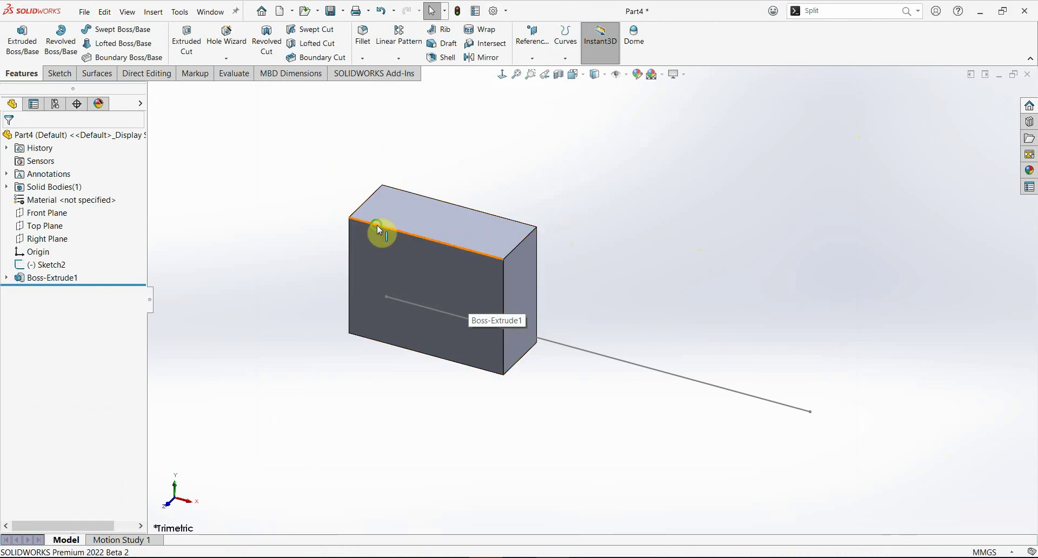
{"action": "mouse_move", "coordinate": [379, 225]}
{"action": "middle_mouse_down"}
{"action": "mouse_move", "coordinate": [417, 279]}
{"action": "mouse_move", "coordinate": [390, 255]}
{"action": "mouse_move", "coordinate": [444, 276]}
{"action": "middle_mouse_up"}
{"action": "scroll", "coordinate": [436, 265], "scroll_direction": "down", "scroll_amount": 2}
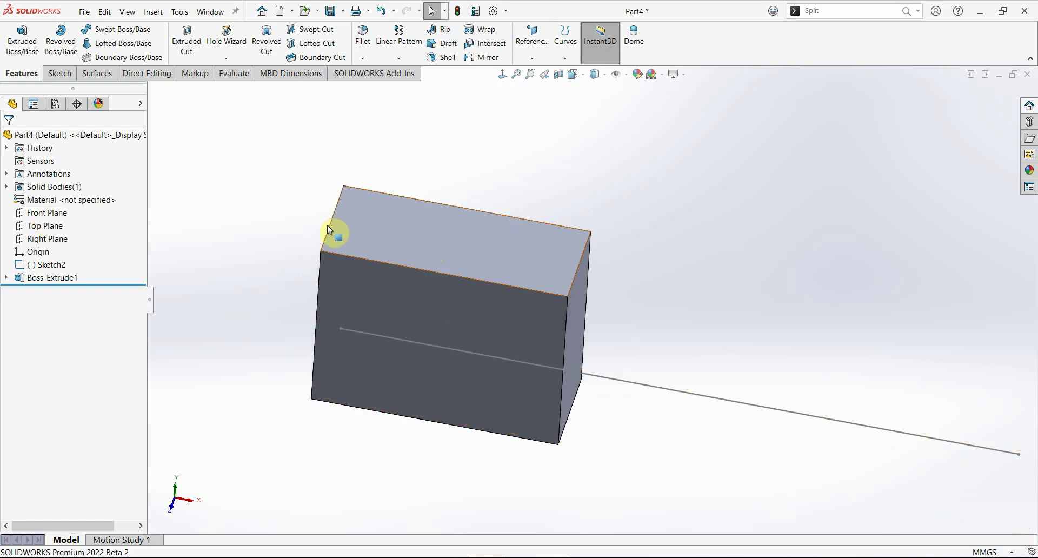
{"action": "left_click", "coordinate": [47, 212]}
Open an empty sketch on the box face, discard it, and bring up the Sketch tools.
{"action": "left_click", "coordinate": [240, 192]}
{"action": "left_click", "coordinate": [365, 232]}
{"action": "left_click", "coordinate": [431, 195]}
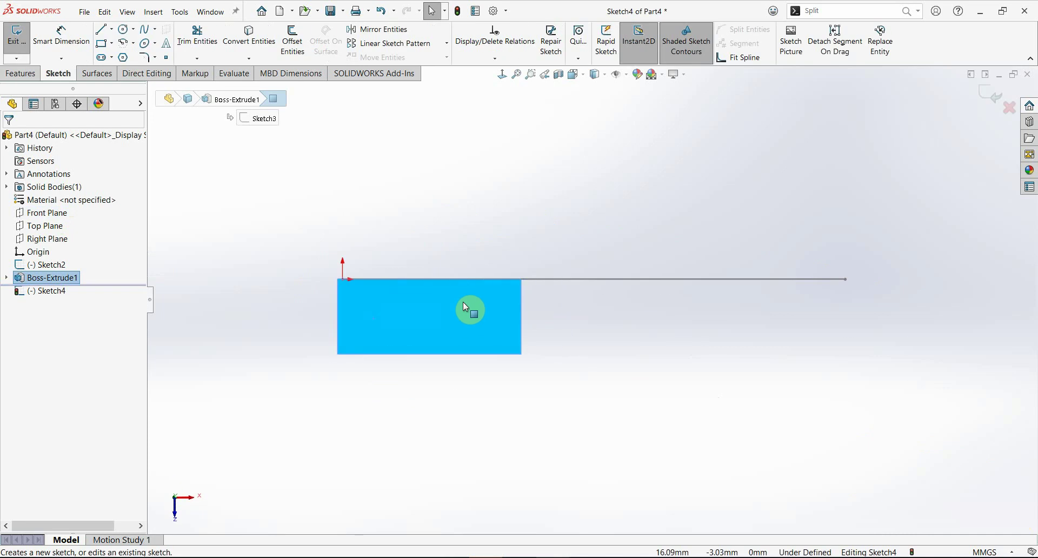
{"action": "scroll", "coordinate": [466, 308], "scroll_direction": "down", "scroll_amount": 2}
{"action": "middle_click_drag", "start_coordinate": [462, 371], "coordinate": [473, 302]}
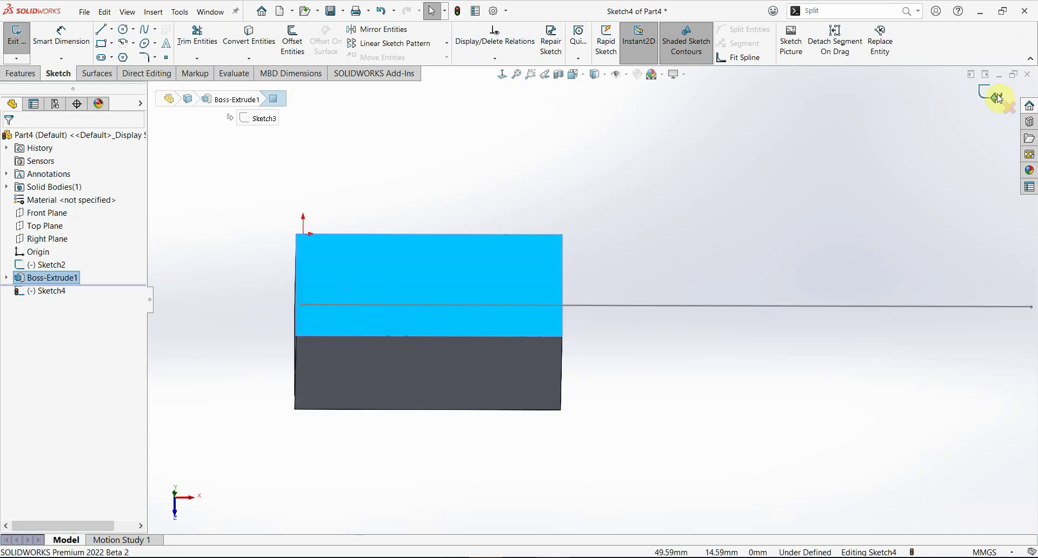
{"action": "left_click", "coordinate": [998, 97]}
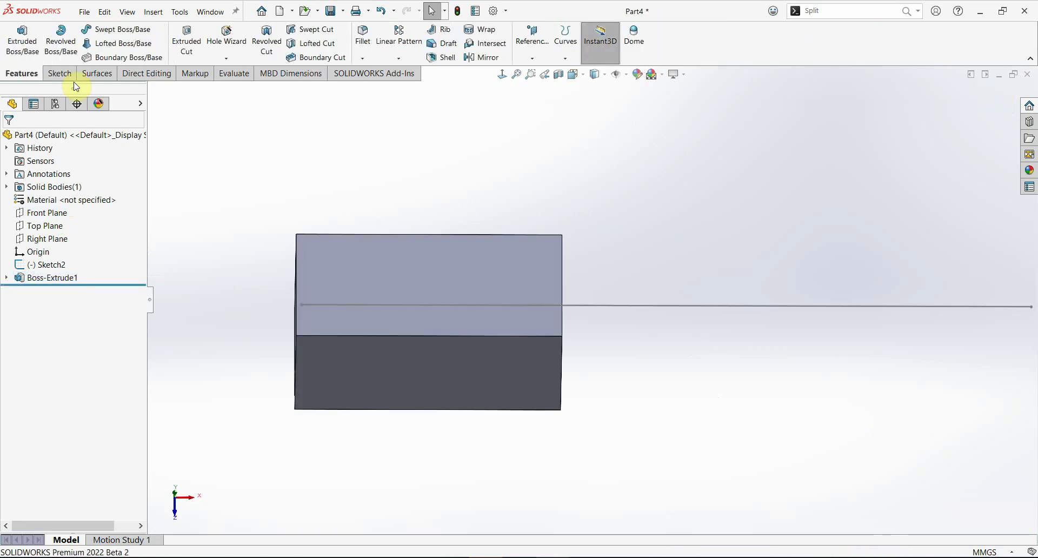
{"action": "left_click", "coordinate": [55, 77]}
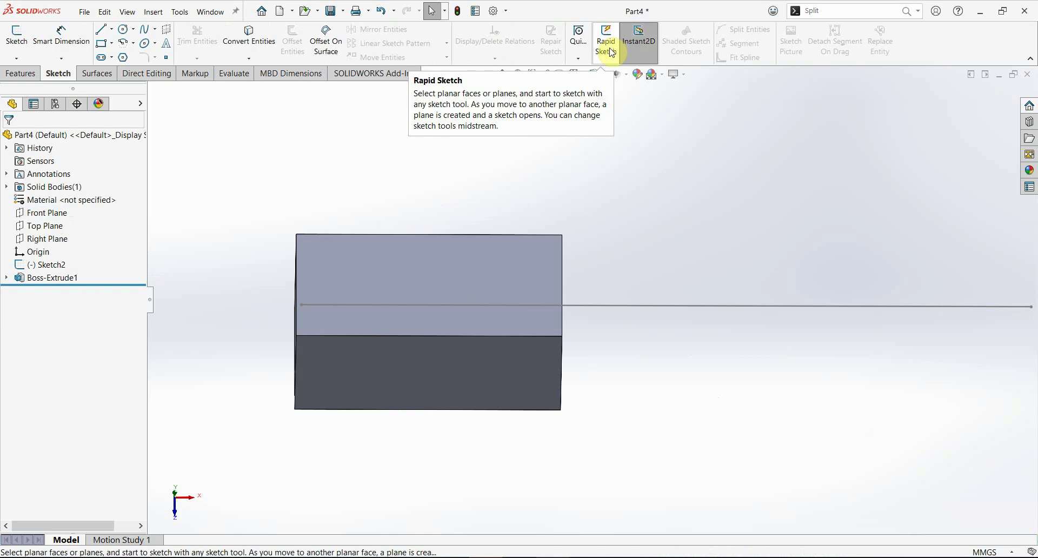
With Rapid Sketch on, draw a circle on the box's front face.
{"action": "left_click", "coordinate": [611, 52]}
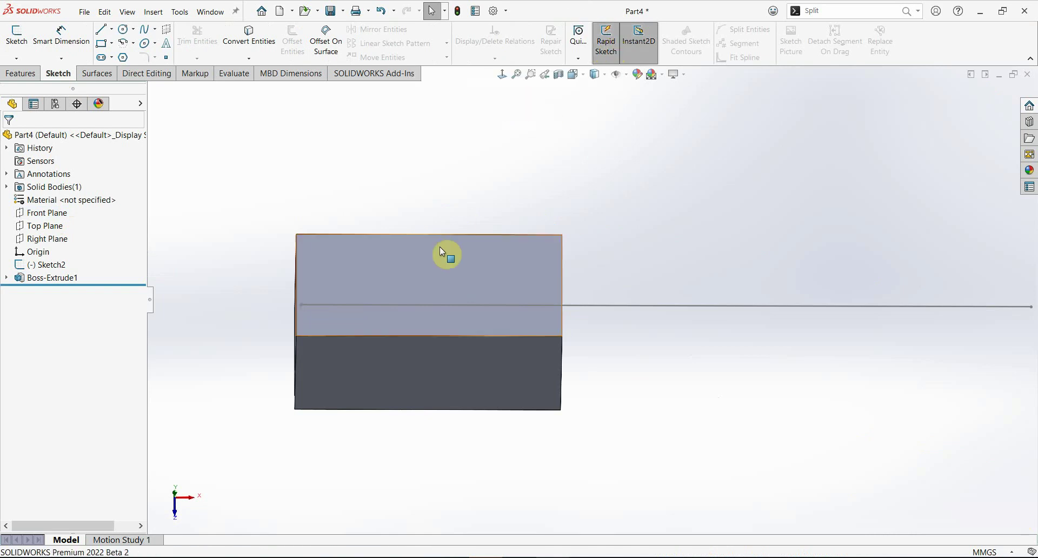
{"action": "left_click", "coordinate": [429, 261]}
{"action": "left_click", "coordinate": [122, 37]}
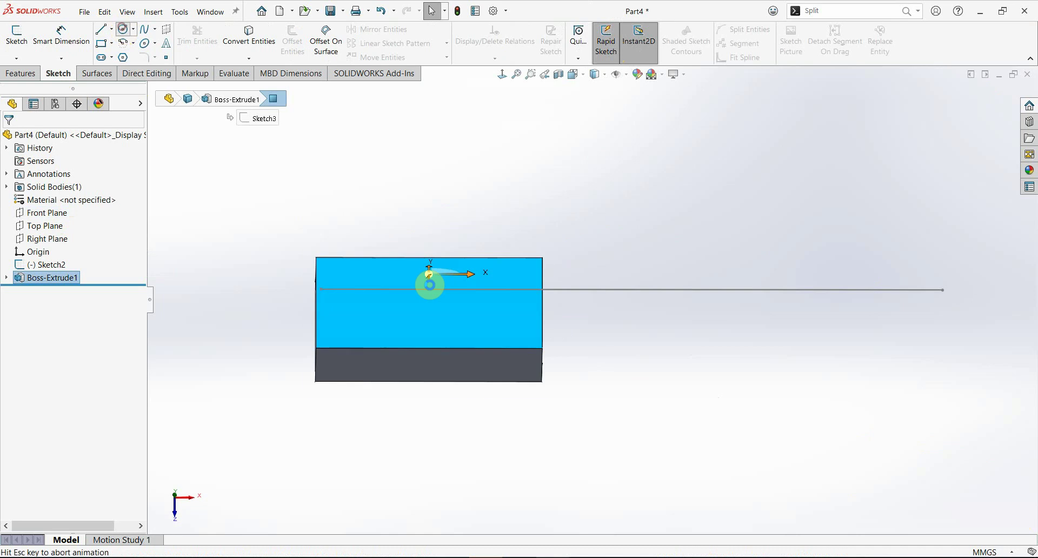
{"action": "left_click", "coordinate": [416, 316]}
{"action": "left_click", "coordinate": [448, 337]}
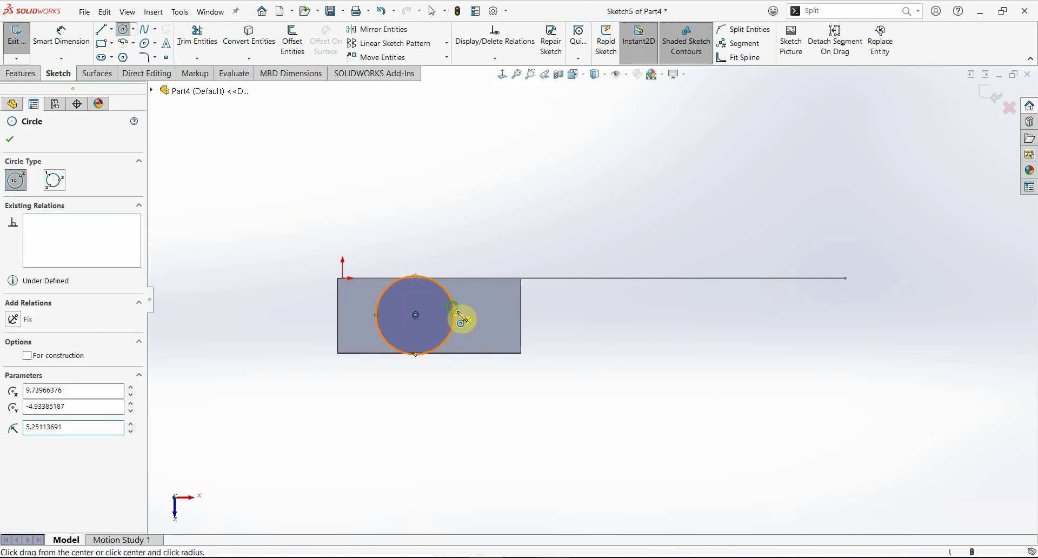
Rapid-sketch a rectangle on the box's top face and check it with Repair Sketch.
{"action": "left_click", "coordinate": [103, 45]}
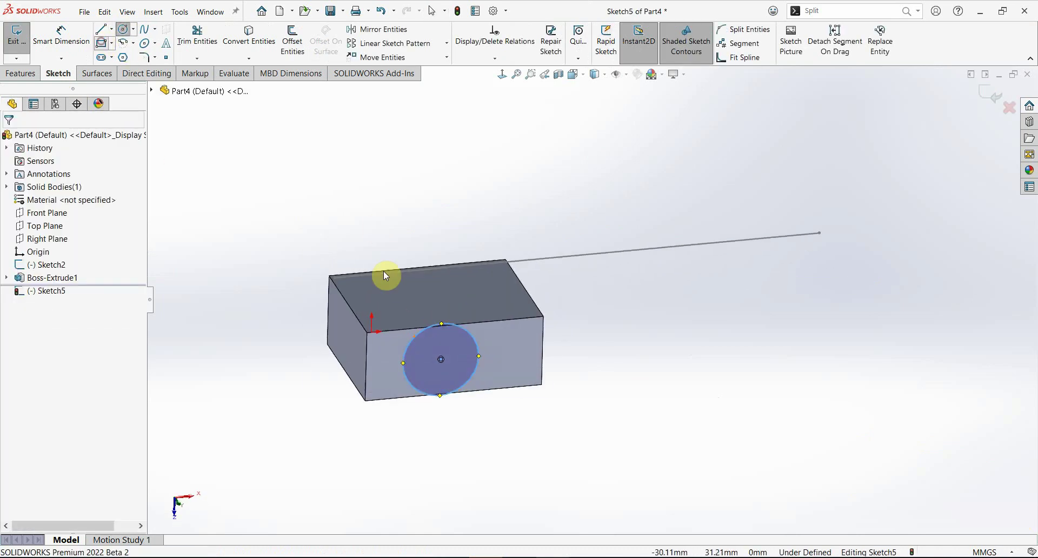
{"action": "left_click", "coordinate": [611, 52]}
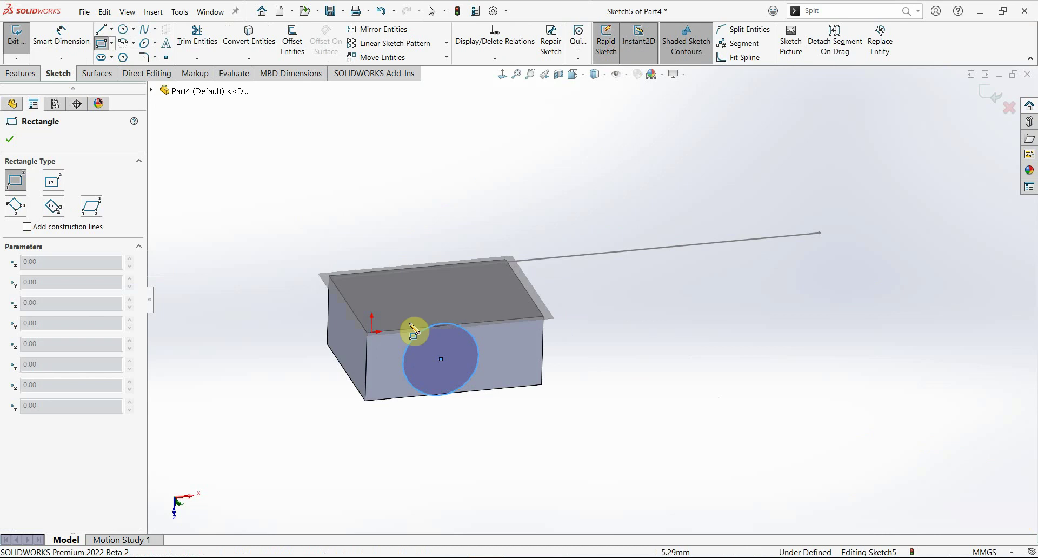
{"action": "left_click", "coordinate": [412, 301]}
{"action": "left_click", "coordinate": [408, 296]}
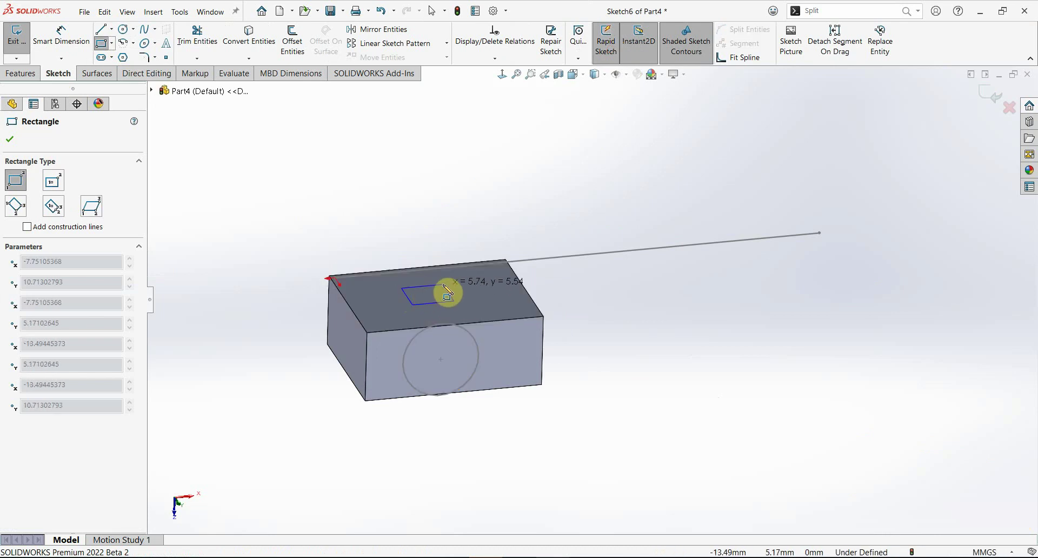
{"action": "left_click", "coordinate": [475, 275]}
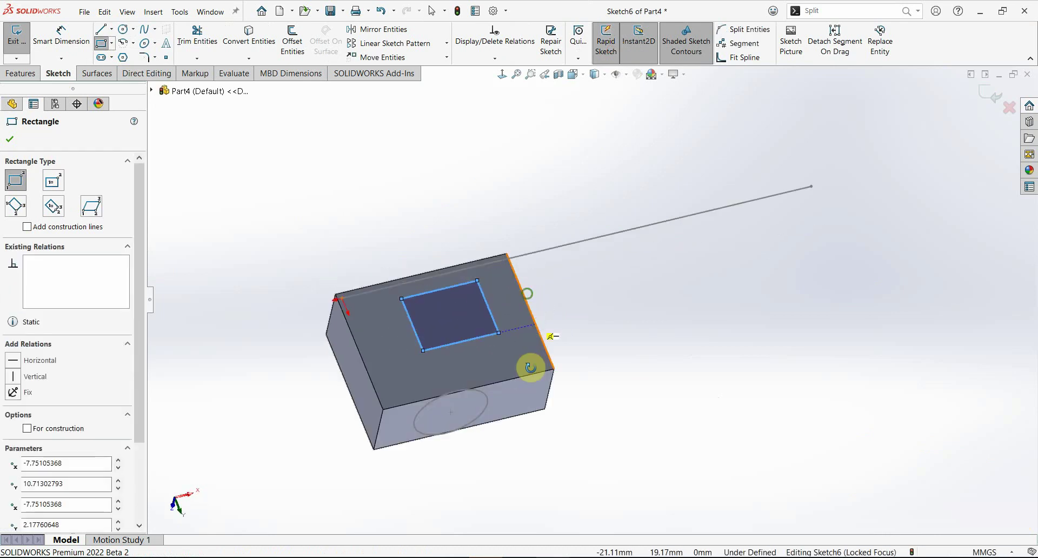
{"action": "left_click", "coordinate": [551, 43]}
Draw a circle on the top face as a separate sketch and close it.
{"action": "middle_click_drag", "start_coordinate": [395, 279], "coordinate": [441, 350]}
{"action": "left_click", "coordinate": [514, 377]}
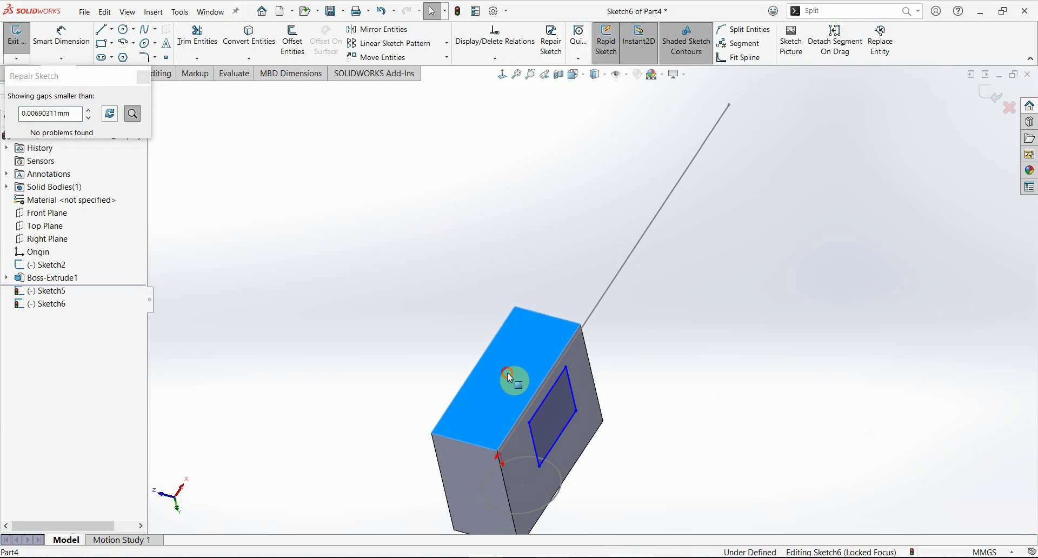
{"action": "scroll", "coordinate": [454, 313], "scroll_direction": "down", "scroll_amount": 3}
{"action": "left_click", "coordinate": [129, 34]}
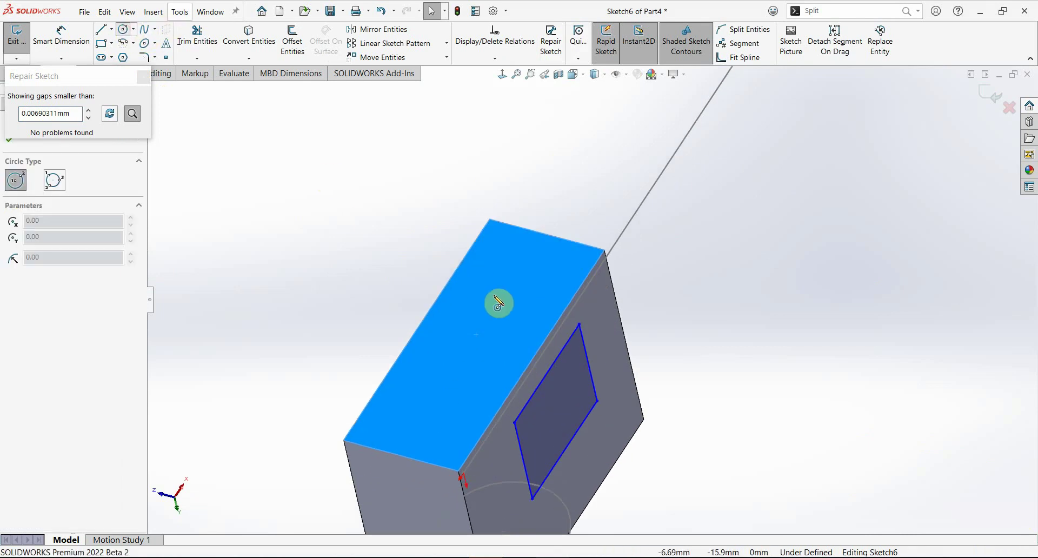
{"action": "left_click", "coordinate": [498, 301]}
{"action": "left_click", "coordinate": [533, 336]}
{"action": "mouse_move", "coordinate": [670, 376]}
{"action": "middle_mouse_down"}
{"action": "mouse_move", "coordinate": [586, 215]}
{"action": "mouse_move", "coordinate": [593, 324]}
{"action": "mouse_move", "coordinate": [987, 116]}
{"action": "middle_mouse_up"}
{"action": "left_click", "coordinate": [987, 116]}
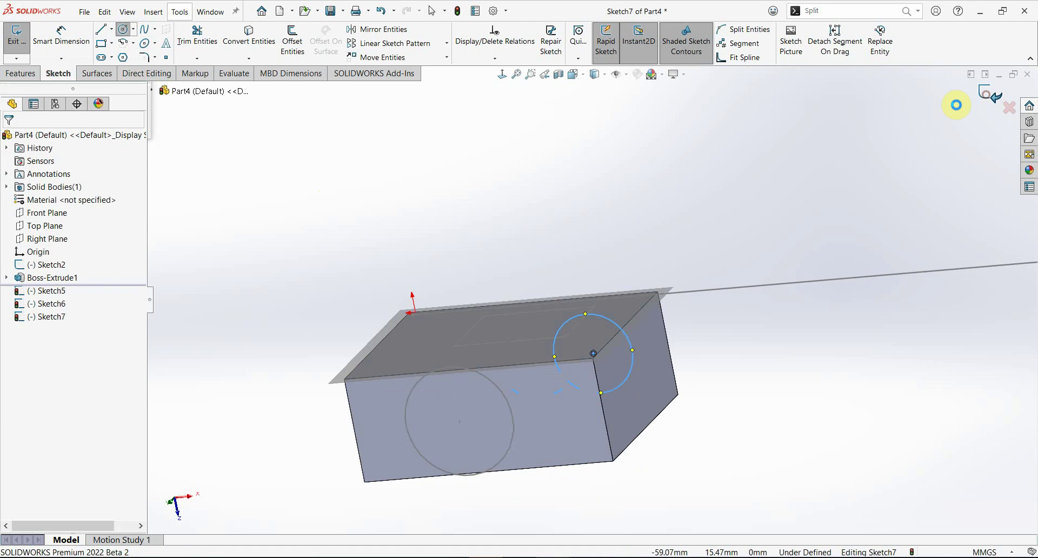
{"action": "mouse_move", "coordinate": [522, 350]}
{"action": "middle_mouse_down"}
{"action": "mouse_move", "coordinate": [584, 359]}
{"action": "mouse_move", "coordinate": [546, 346]}
{"action": "middle_mouse_up"}
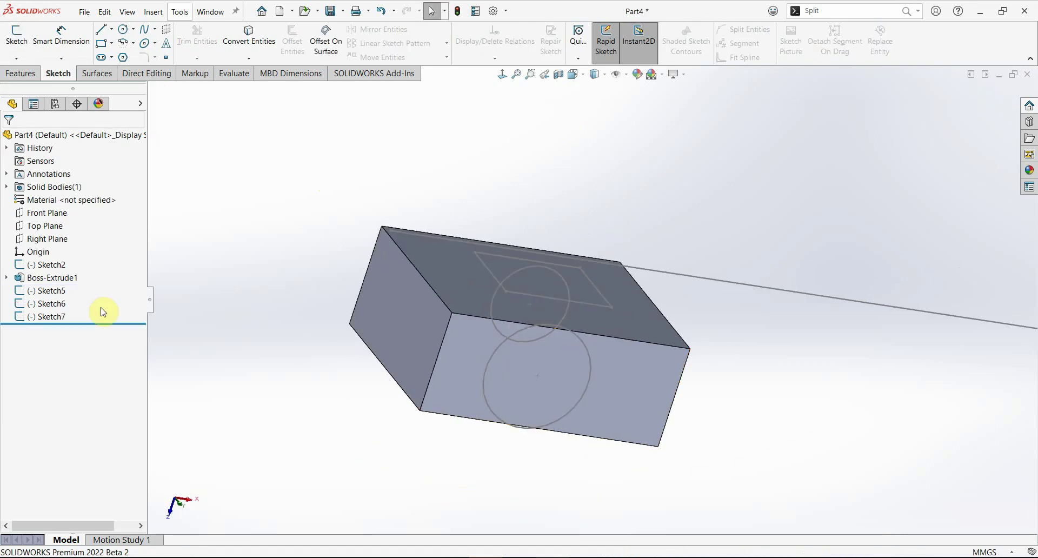
Turn off Rapid Sketch and suppress the original line sketch Sketch2.
{"action": "left_click", "coordinate": [605, 43]}
{"action": "mouse_move", "coordinate": [598, 85]}
{"action": "middle_mouse_down"}
{"action": "mouse_move", "coordinate": [496, 316]}
{"action": "mouse_move", "coordinate": [424, 312]}
{"action": "middle_mouse_up"}
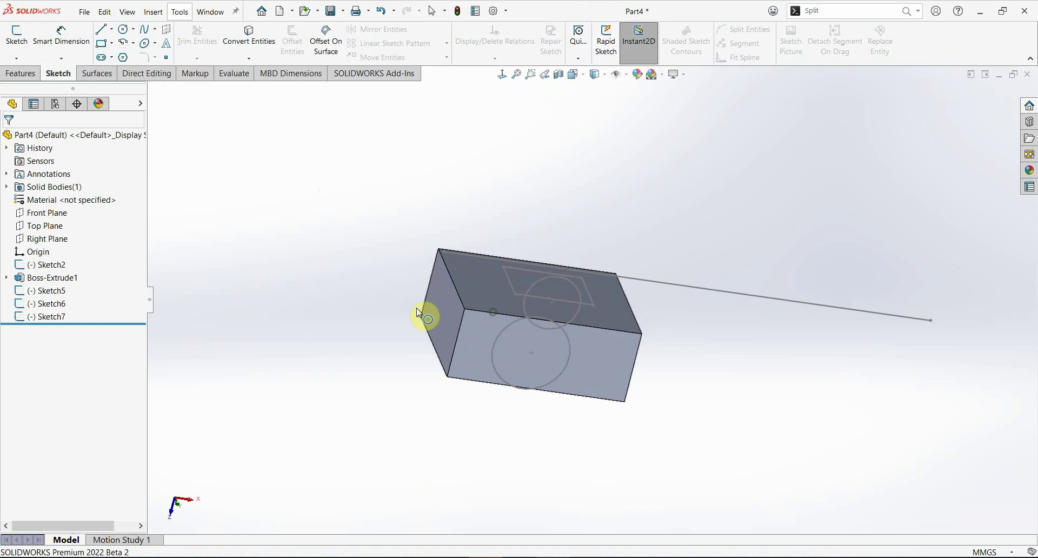
{"action": "right_click", "coordinate": [47, 264]}
{"action": "left_click", "coordinate": [101, 235]}
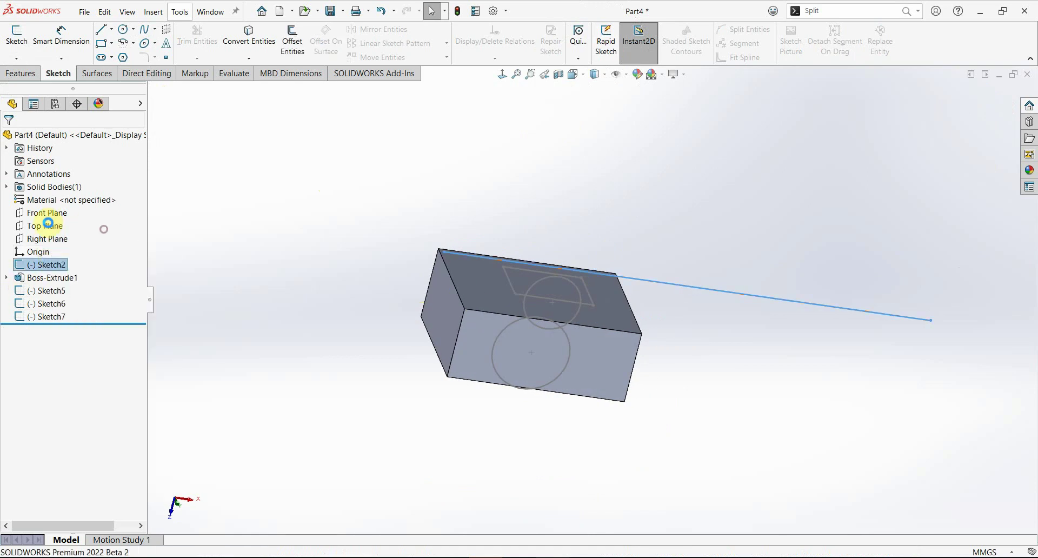
On the Top Plane, draw a corner rectangle from the origin, then start a line at that corner.
{"action": "left_click", "coordinate": [45, 212]}
{"action": "left_click", "coordinate": [70, 200]}
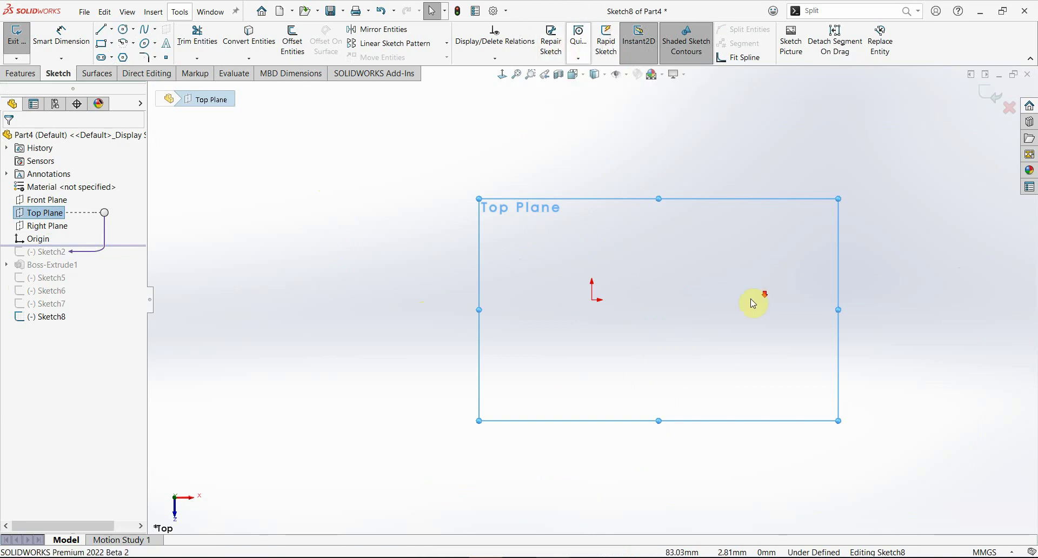
{"action": "scroll", "coordinate": [795, 297], "scroll_direction": "down", "scroll_amount": 2}
{"action": "left_click", "coordinate": [101, 43]}
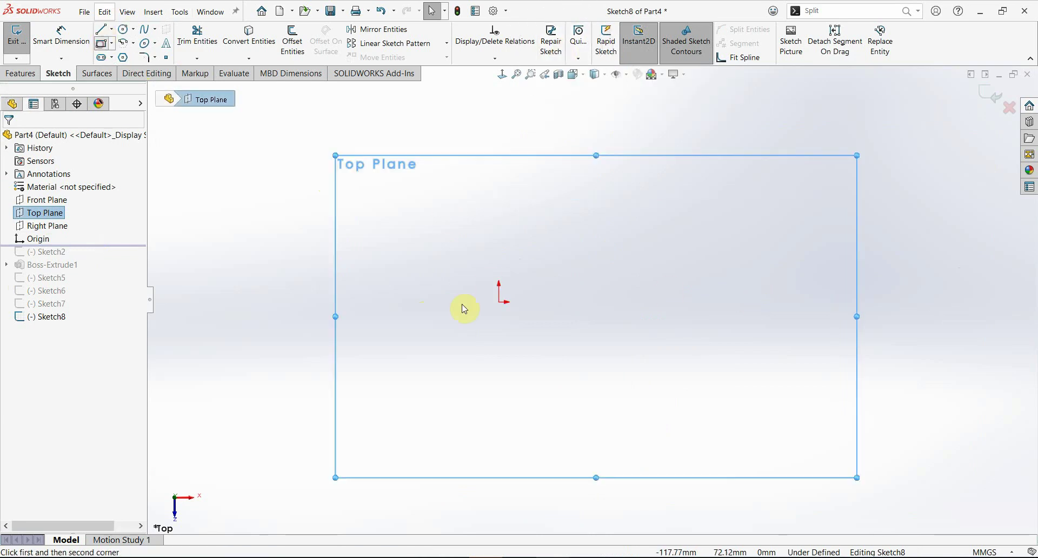
{"action": "left_click", "coordinate": [498, 301]}
{"action": "left_click", "coordinate": [714, 153]}
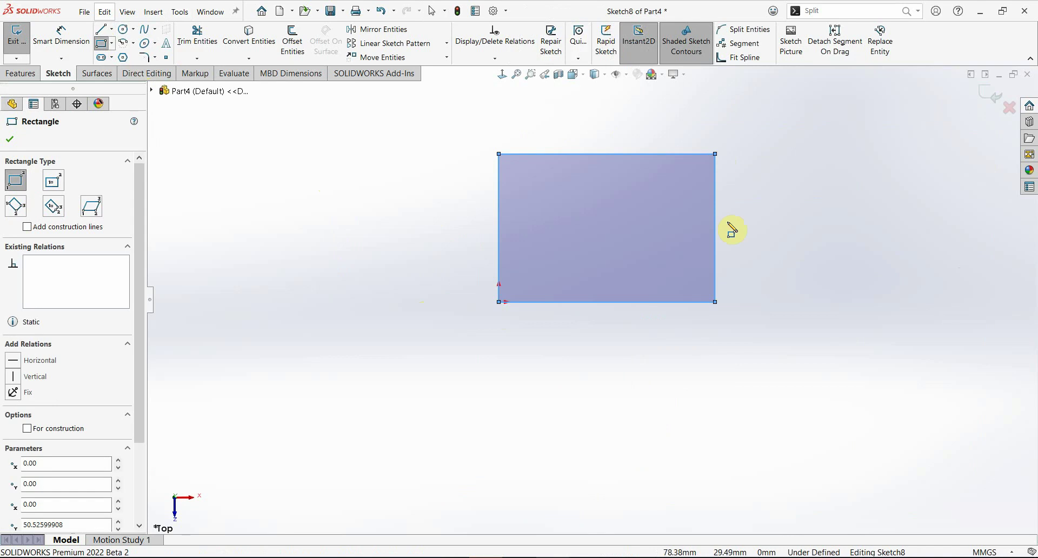
{"action": "scroll", "coordinate": [730, 230], "scroll_direction": "down", "scroll_amount": 2}
{"action": "key", "text": "Escape"}
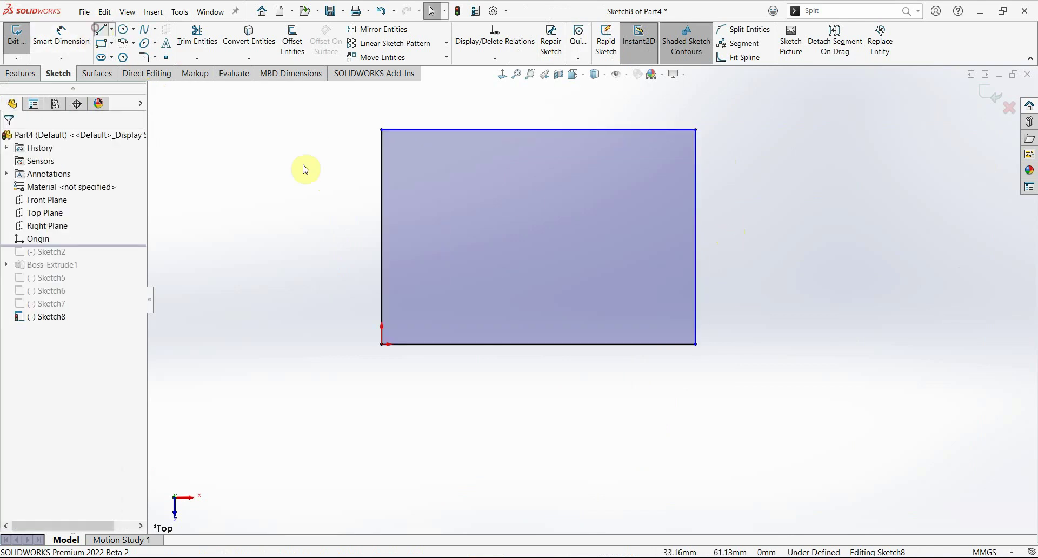
{"action": "key", "text": "l"}
{"action": "left_click", "coordinate": [382, 343]}
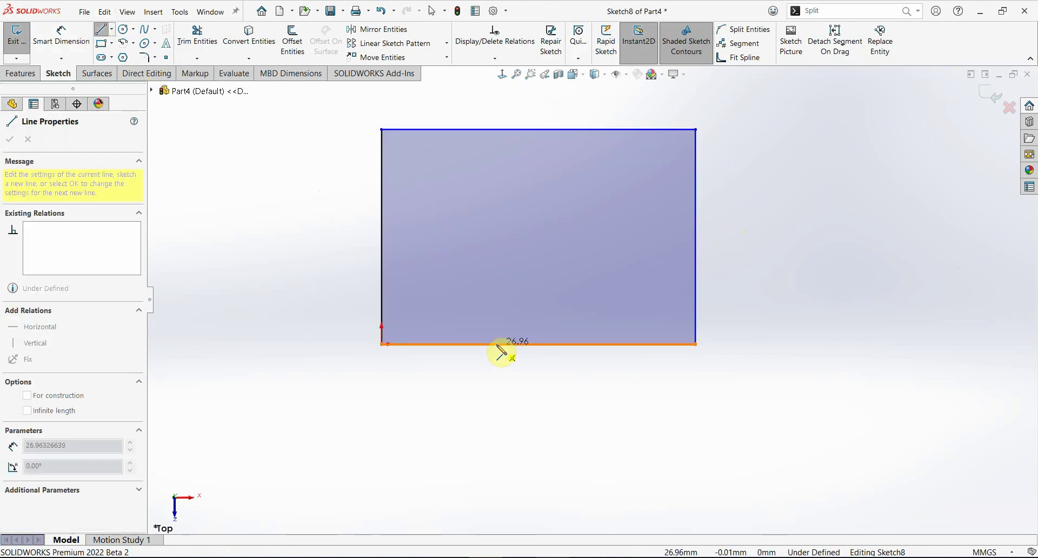
Add line segments along the rectangle's bottom edge and slide one point rightward.
{"action": "left_click", "coordinate": [496, 344]}
{"action": "left_click", "coordinate": [585, 344]}
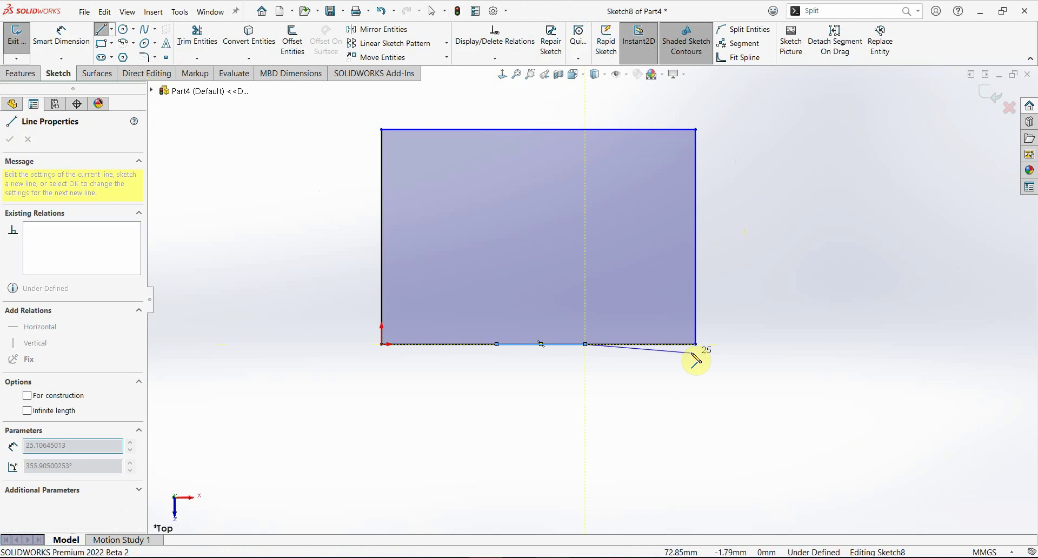
{"action": "key", "text": "Escape"}
{"action": "scroll", "coordinate": [595, 366], "scroll_direction": "down", "scroll_amount": 2}
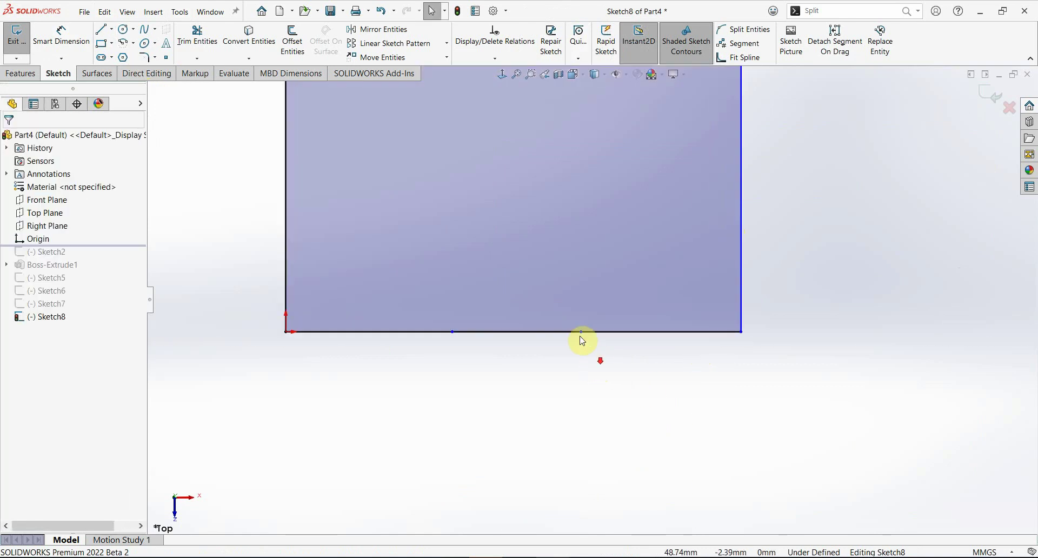
{"action": "left_click", "coordinate": [582, 332]}
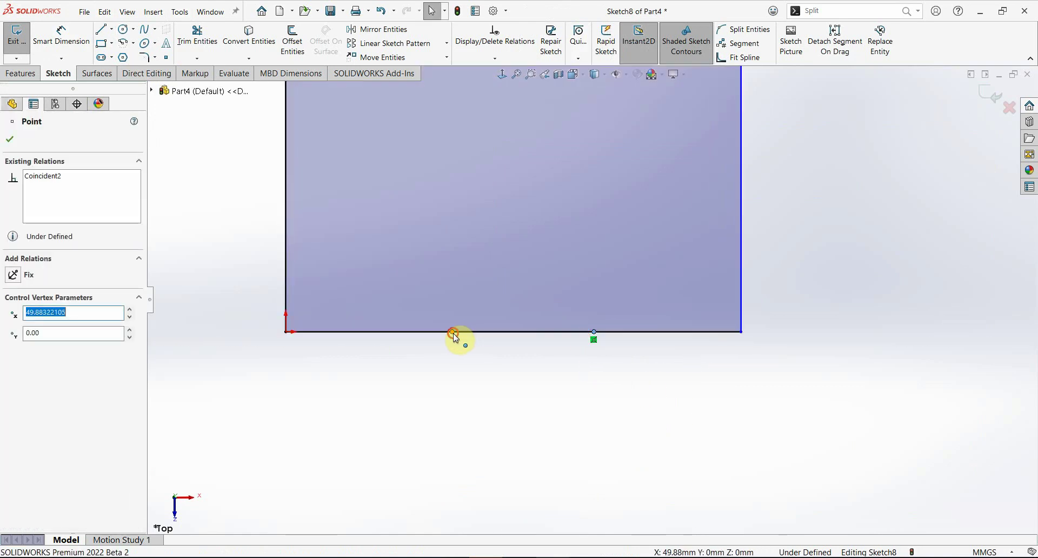
{"action": "left_click_drag", "start_coordinate": [455, 336], "coordinate": [488, 332]}
{"action": "left_click", "coordinate": [491, 383]}
{"action": "scroll", "coordinate": [568, 313], "scroll_direction": "up", "scroll_amount": 2}
{"action": "scroll", "coordinate": [646, 192], "scroll_direction": "down", "scroll_amount": 1}
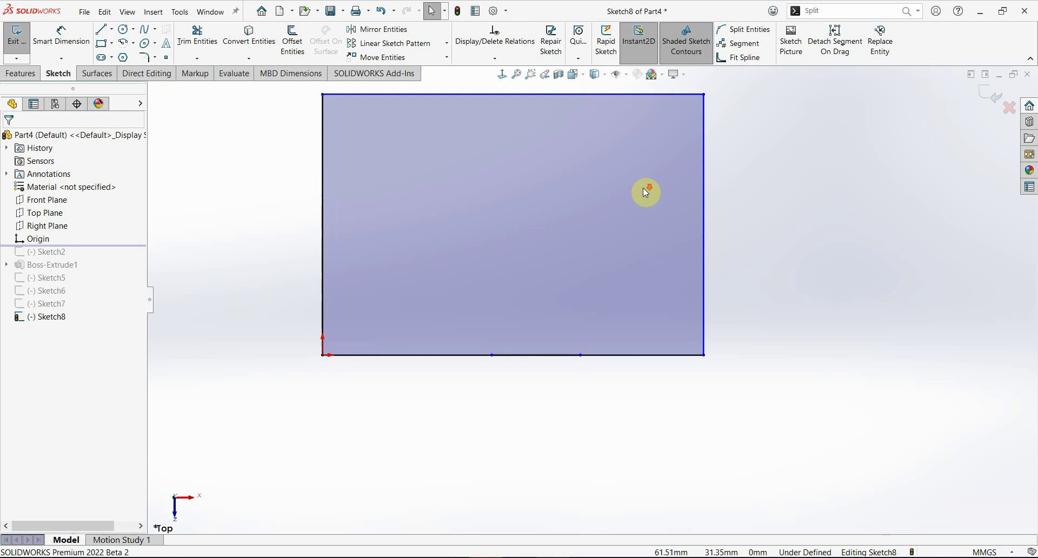
Run Repair Sketch, which reports no problems, and close its results.
{"action": "left_click", "coordinate": [552, 48]}
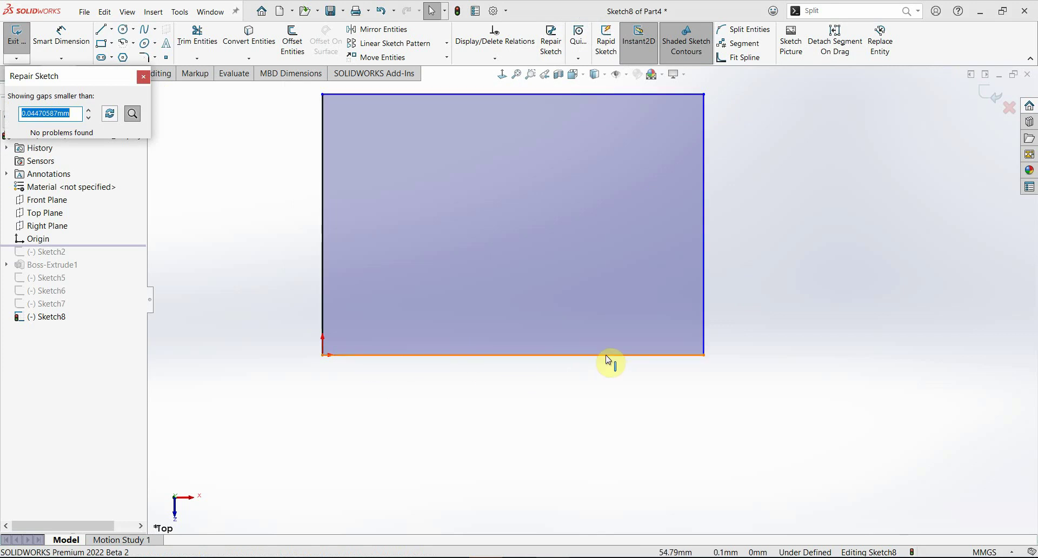
{"action": "left_click", "coordinate": [144, 77]}
{"action": "scroll", "coordinate": [580, 286], "scroll_direction": "up", "scroll_amount": 3}
{"action": "scroll", "coordinate": [580, 287], "scroll_direction": "down", "scroll_amount": 1}
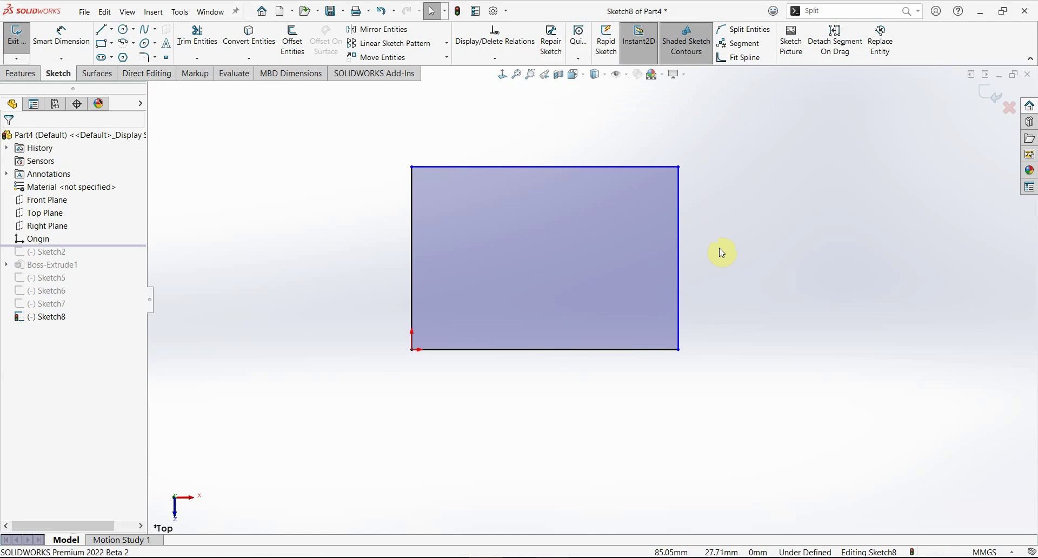
{"action": "scroll", "coordinate": [722, 252], "scroll_direction": "down", "scroll_amount": 2}
{"action": "scroll", "coordinate": [634, 370], "scroll_direction": "down", "scroll_amount": 1}
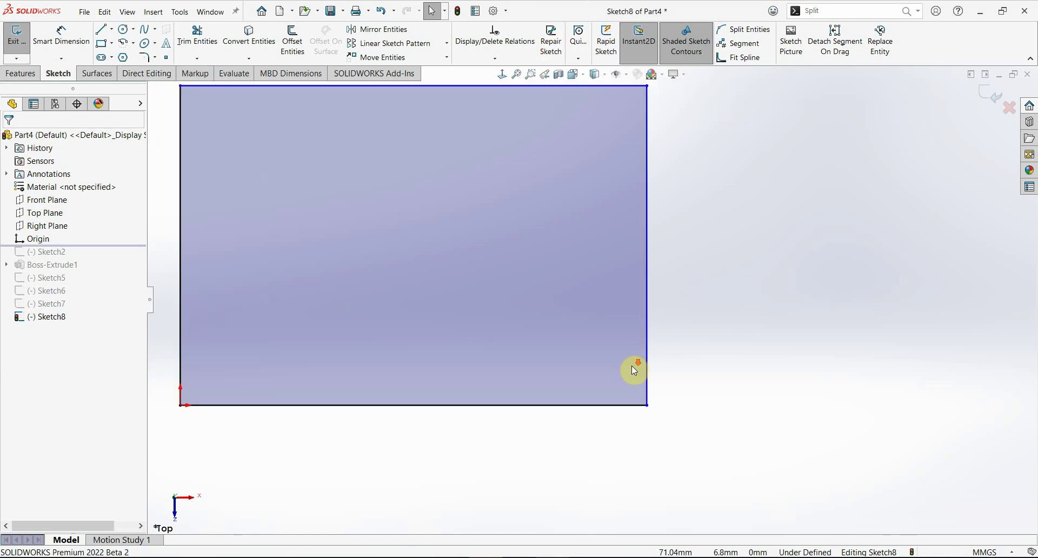
Delete the rectangle's right side and redraw it ending just short of the bottom-right corner.
{"action": "left_click", "coordinate": [650, 349]}
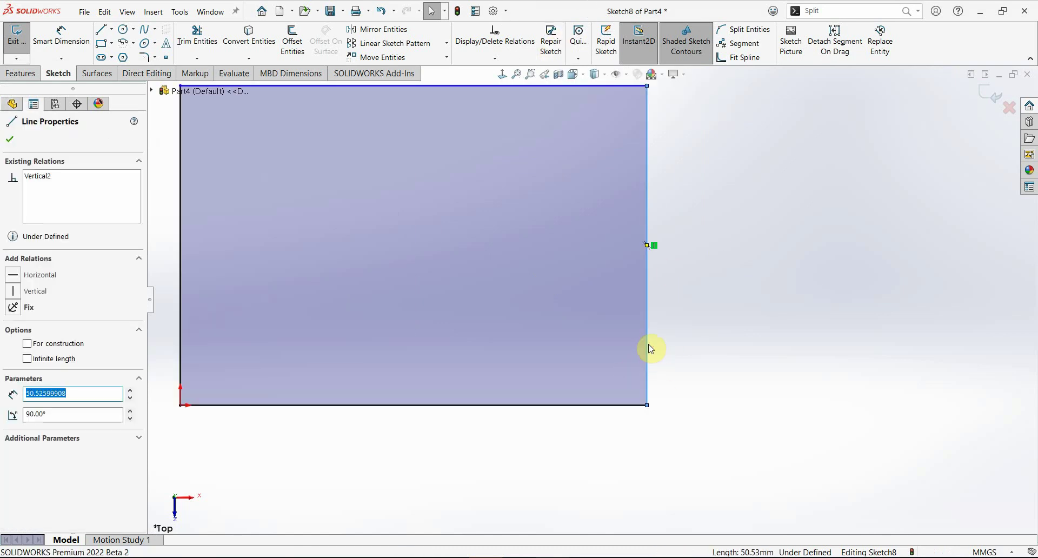
{"action": "key", "text": "Delete"}
{"action": "left_click", "coordinate": [694, 44]}
{"action": "left_click", "coordinate": [102, 29]}
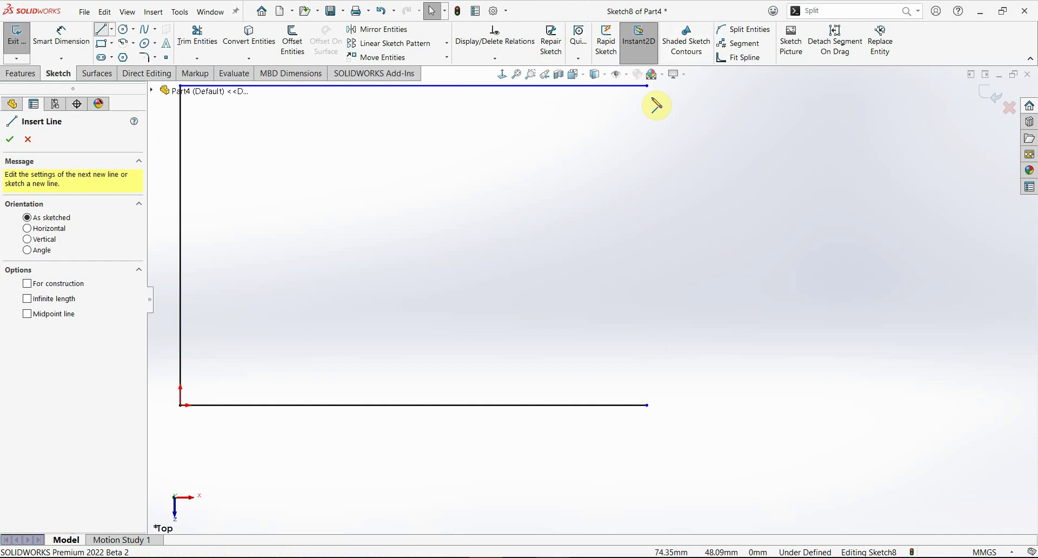
{"action": "left_click", "coordinate": [647, 85]}
{"action": "left_click", "coordinate": [646, 406]}
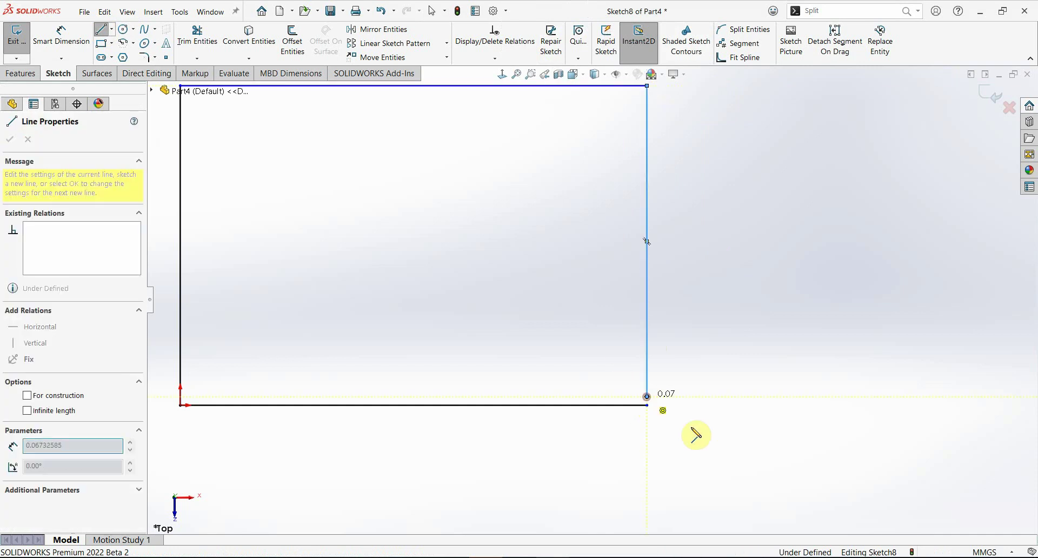
{"action": "key", "text": "Escape"}
{"action": "scroll", "coordinate": [567, 319], "scroll_direction": "up", "scroll_amount": 3}
{"action": "scroll", "coordinate": [566, 319], "scroll_direction": "up", "scroll_amount": 3}
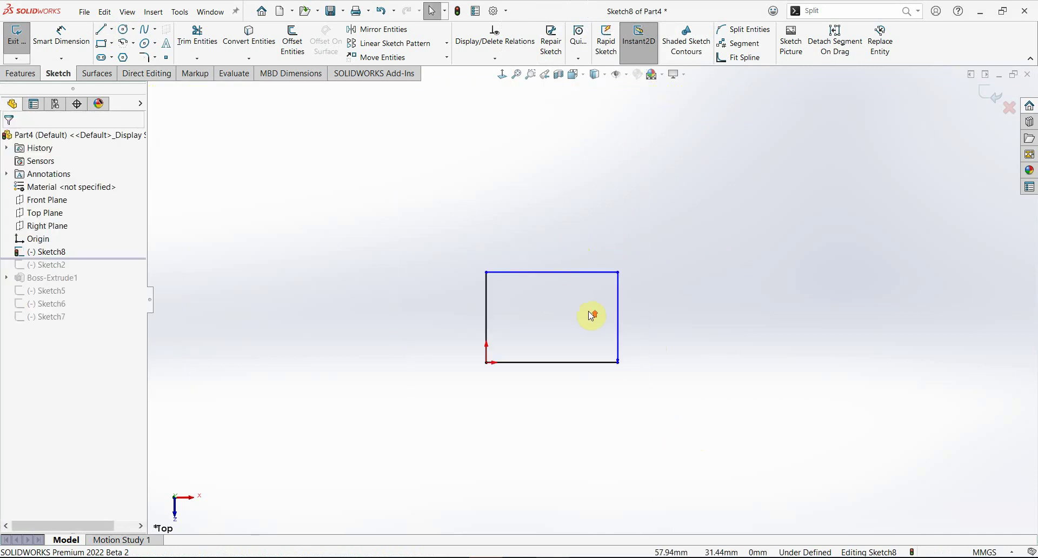
{"action": "scroll", "coordinate": [593, 313], "scroll_direction": "up", "scroll_amount": 1}
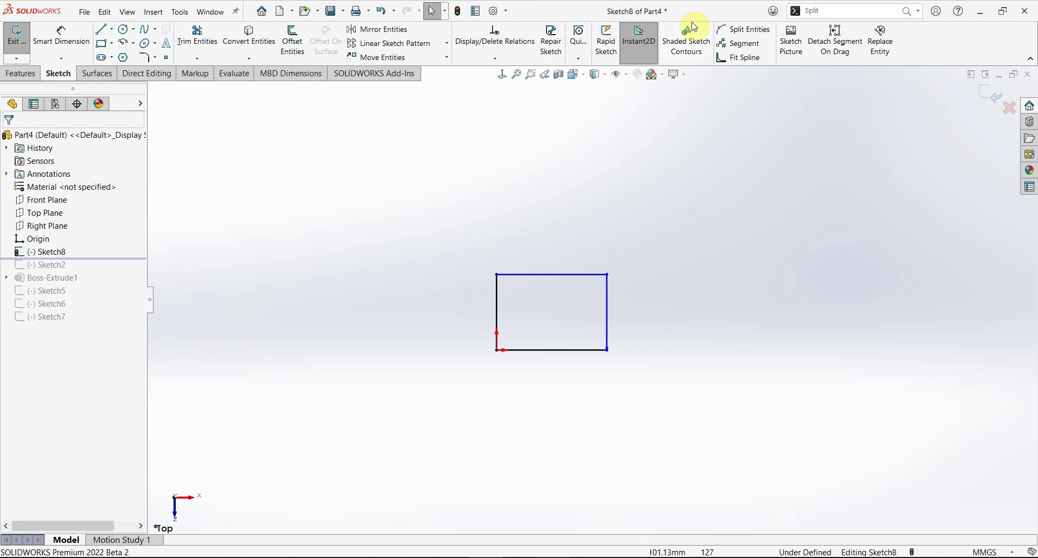
{"action": "left_click", "coordinate": [706, 57]}
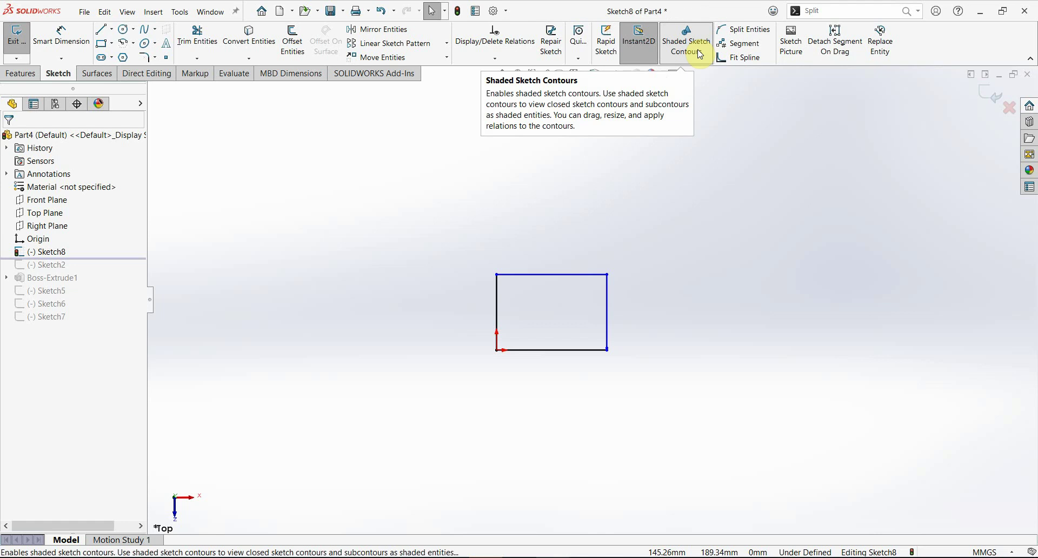
{"action": "left_click", "coordinate": [553, 313]}
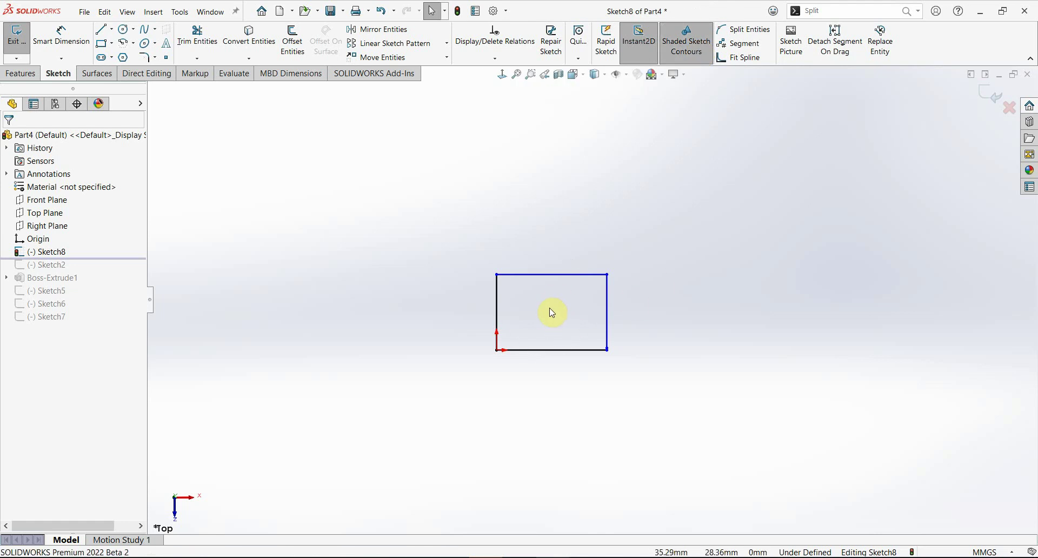
{"action": "left_click", "coordinate": [697, 47]}
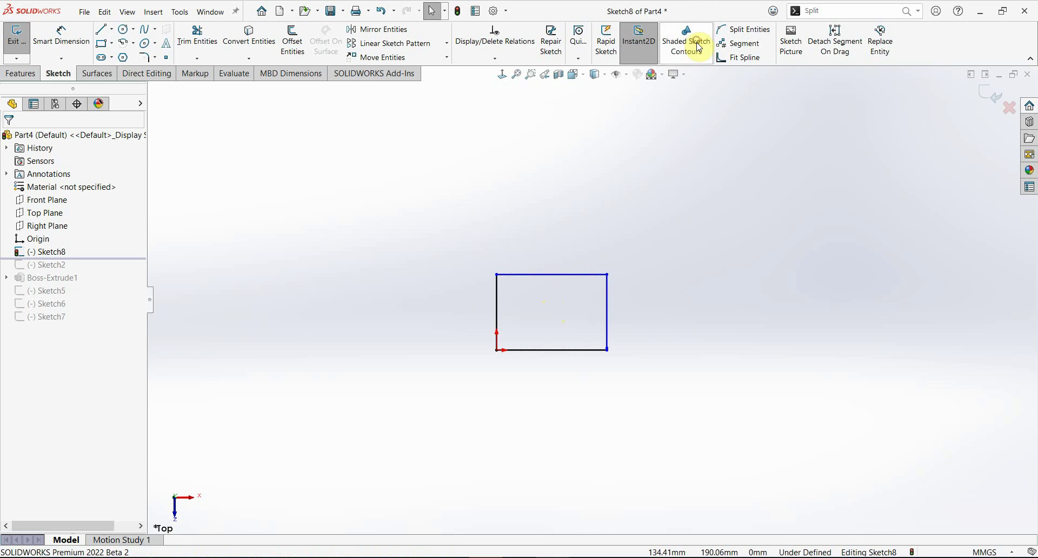
Open Repair Sketch and rescan the sketch for gaps under 10mm.
{"action": "left_click", "coordinate": [552, 42]}
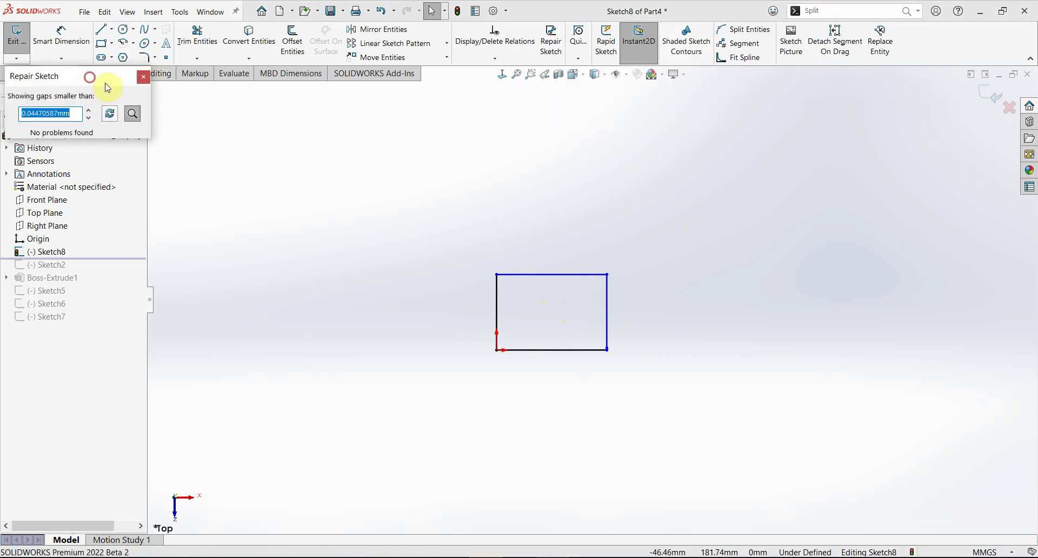
{"action": "left_click_drag", "start_coordinate": [90, 81], "coordinate": [550, 306]}
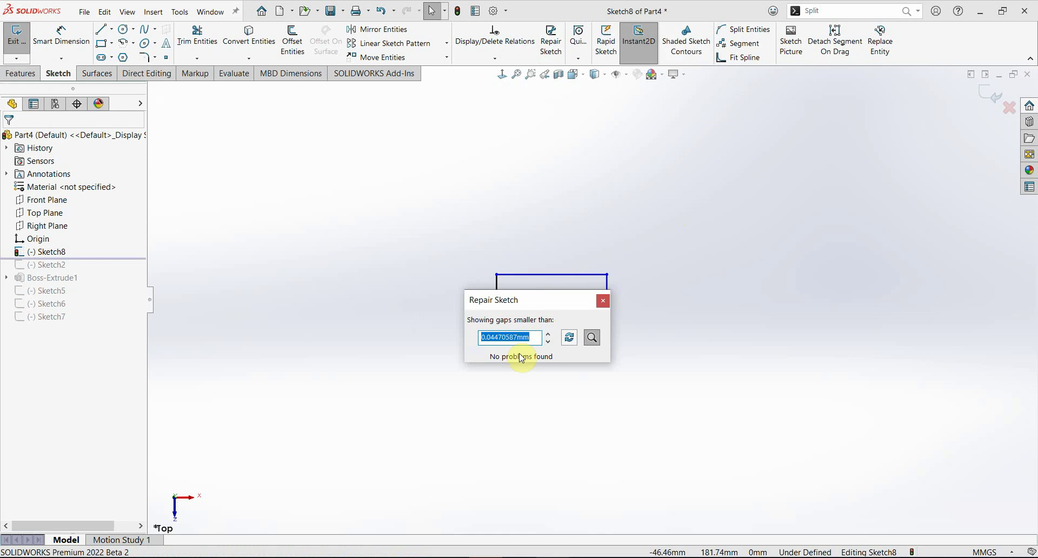
{"action": "left_click_drag", "start_coordinate": [546, 309], "coordinate": [359, 271]}
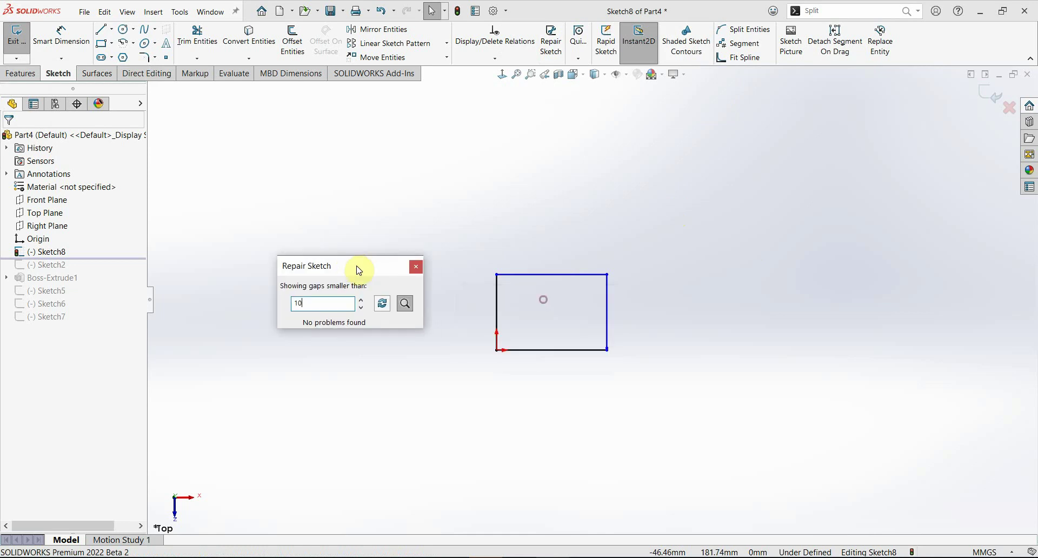
{"action": "left_click", "coordinate": [383, 304]}
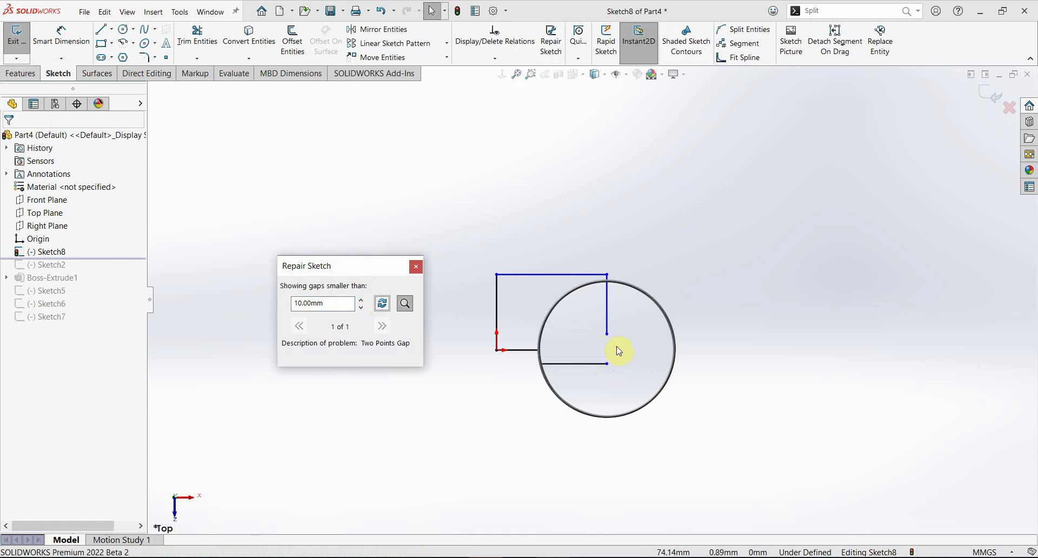
Make the two gap endpoints at the bottom-right corner coincident and close the repair panel.
{"action": "left_click", "coordinate": [607, 334]}
{"action": "left_click", "coordinate": [609, 362], "text": "ctrl"}
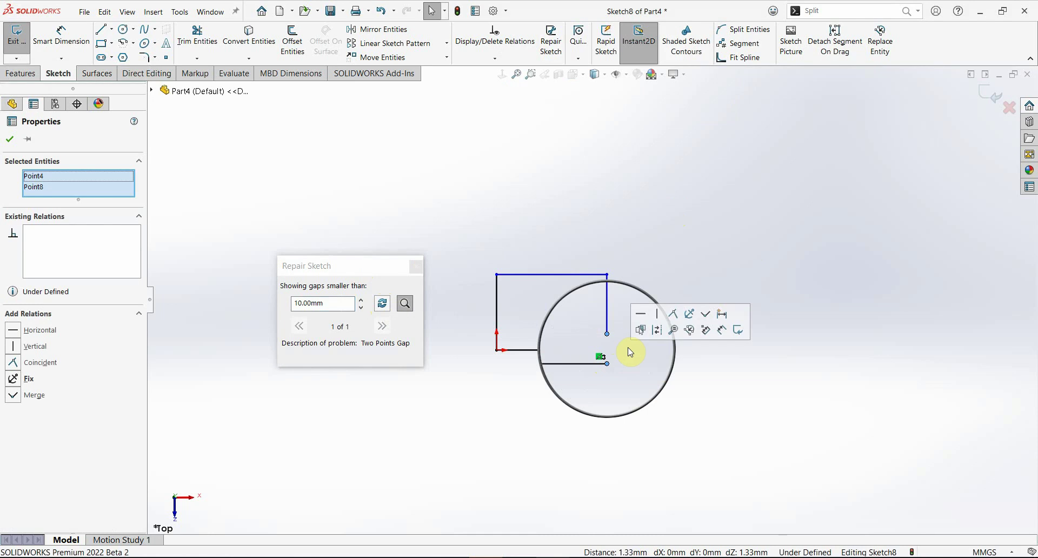
{"action": "left_click", "coordinate": [676, 314]}
{"action": "left_click", "coordinate": [734, 415]}
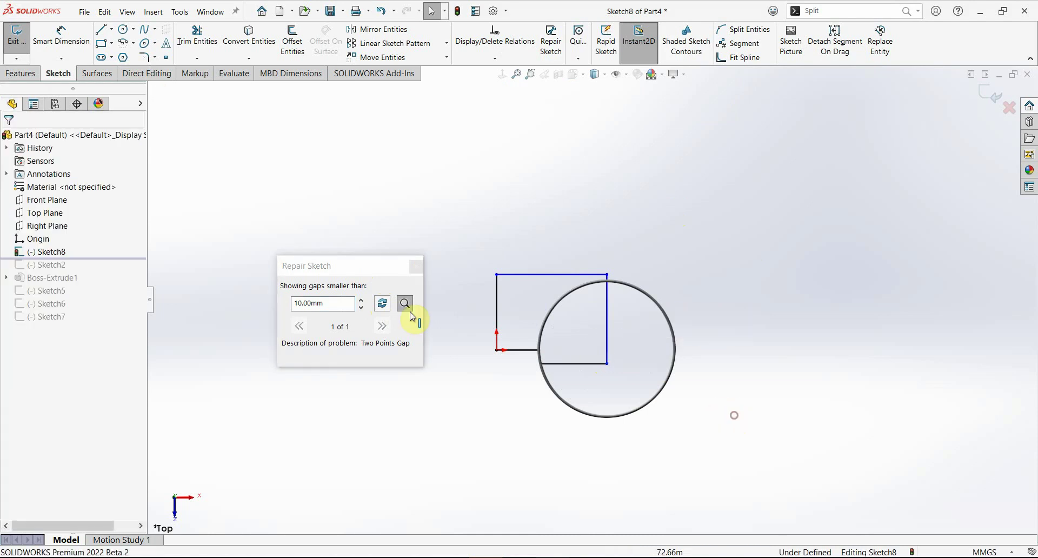
{"action": "left_click", "coordinate": [328, 271]}
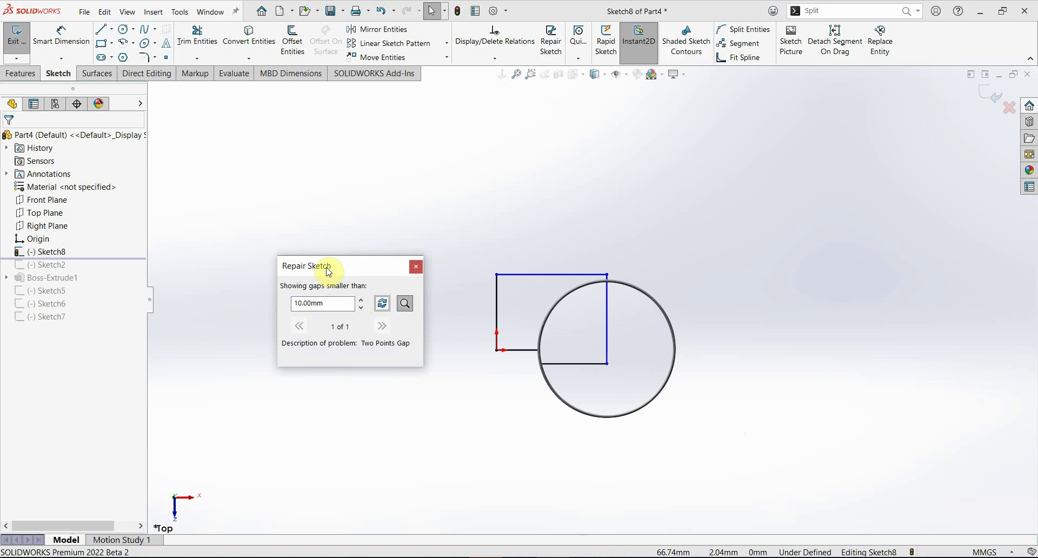
{"action": "left_click", "coordinate": [415, 270]}
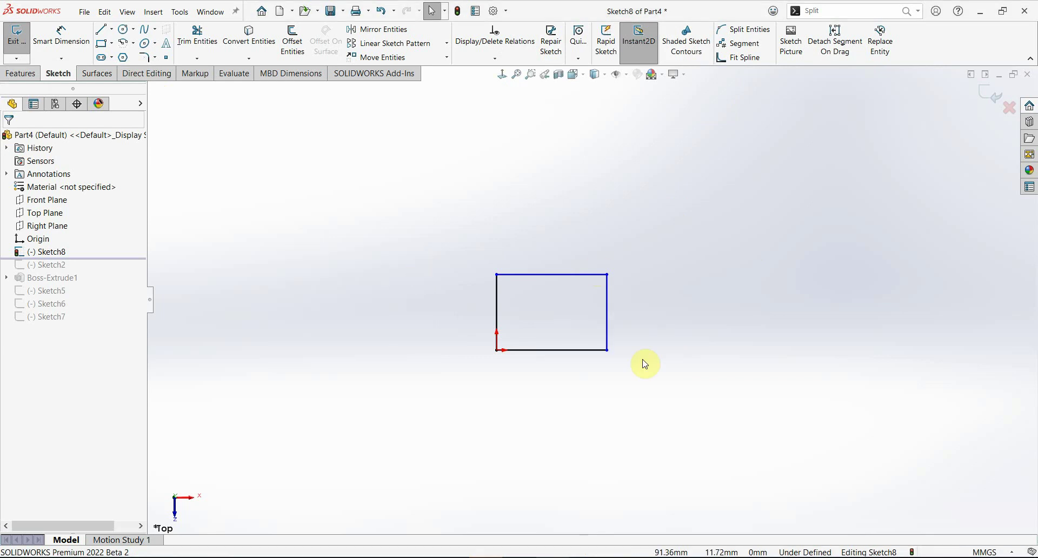
{"action": "scroll", "coordinate": [607, 324], "scroll_direction": "down", "scroll_amount": 2}
{"action": "scroll", "coordinate": [545, 319], "scroll_direction": "down", "scroll_amount": 2}
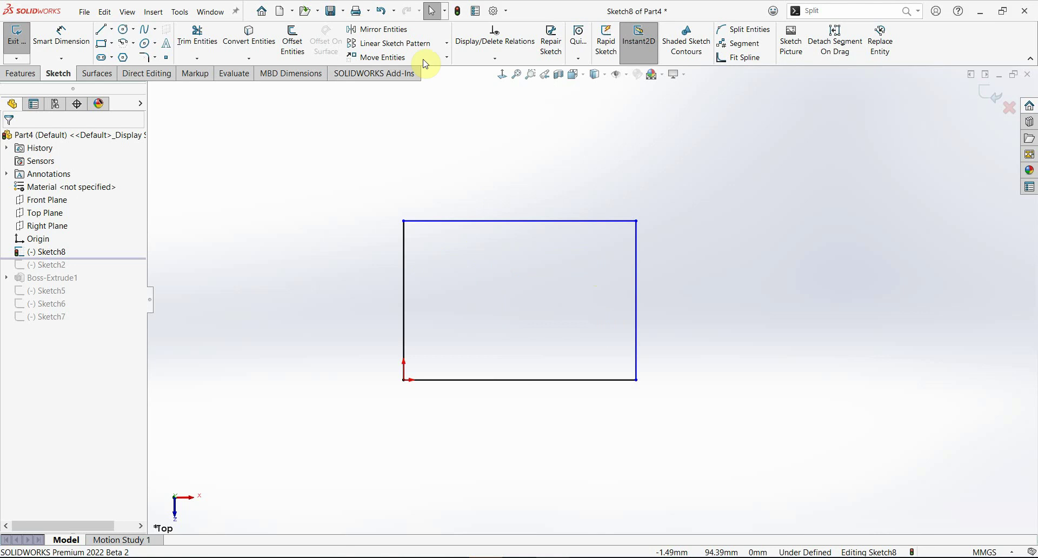
{"action": "left_click", "coordinate": [447, 57]}
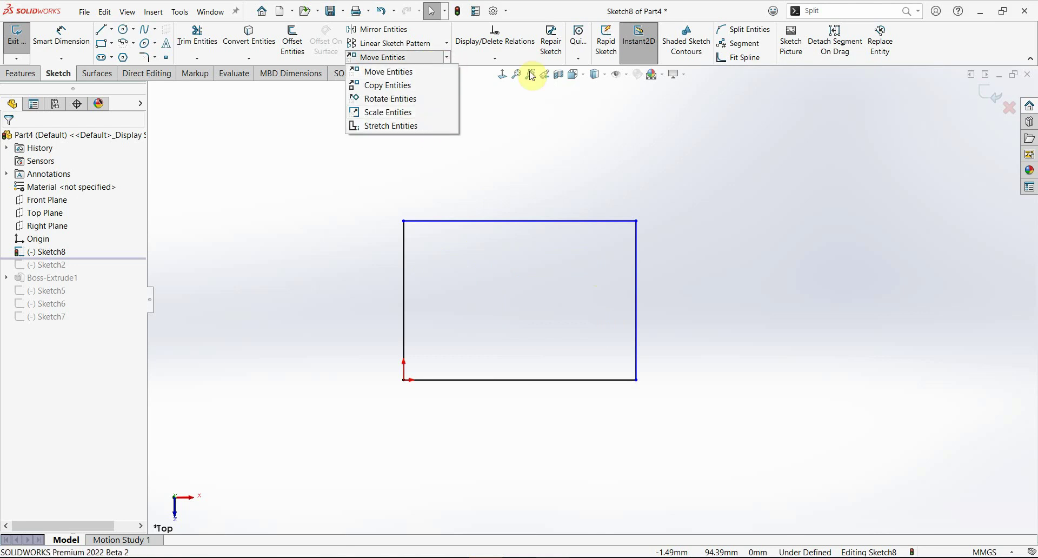
{"action": "left_click", "coordinate": [494, 58]}
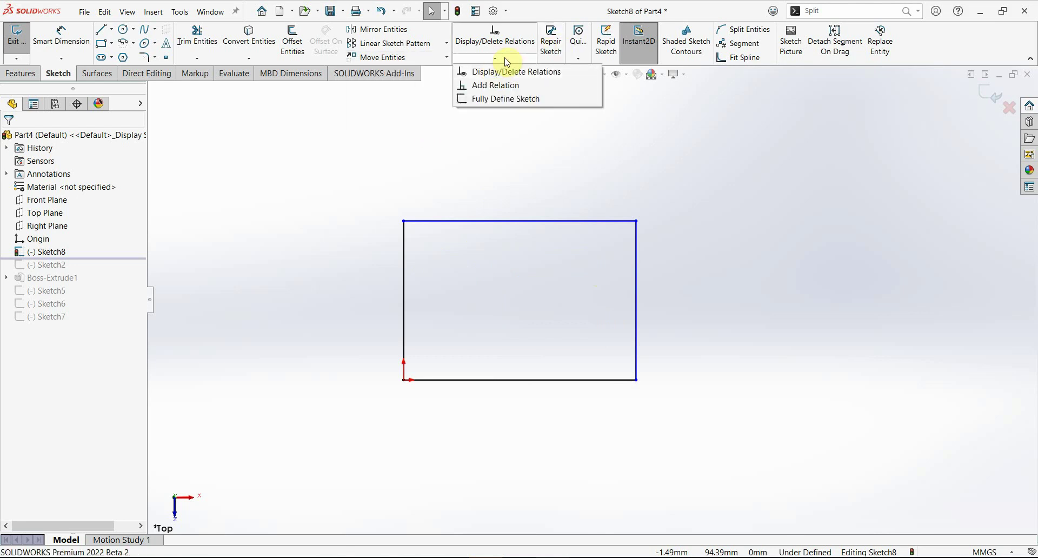
{"action": "left_click", "coordinate": [581, 59]}
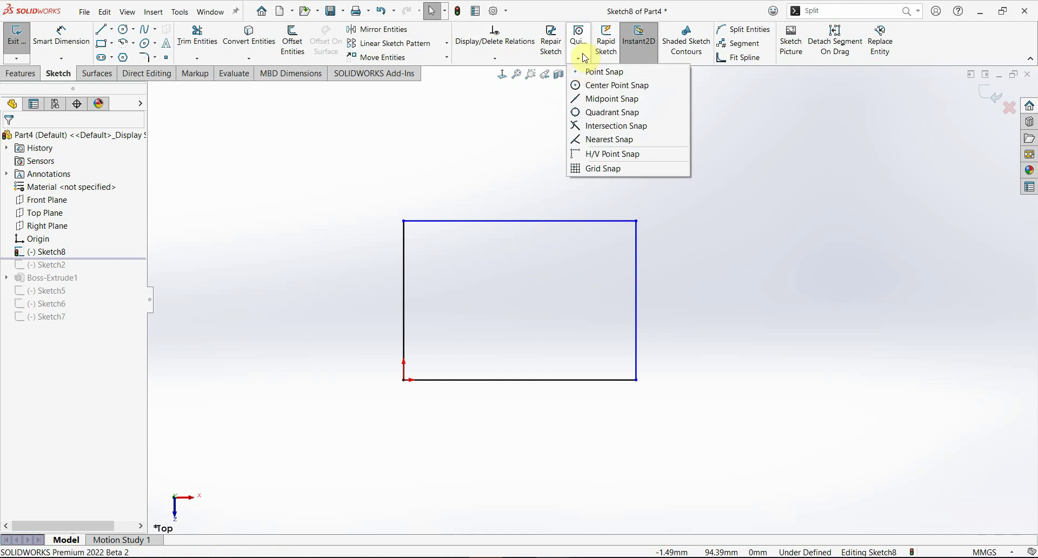